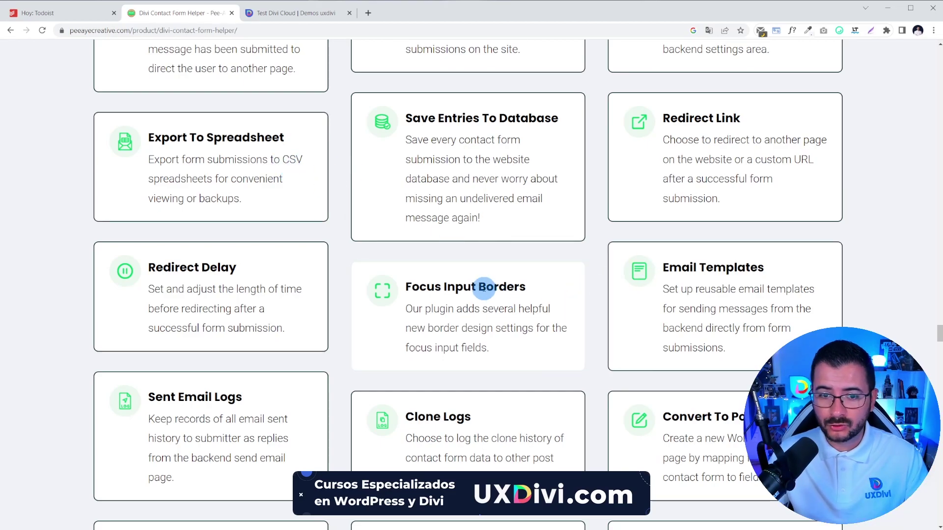
Review the Divi Contact Form Helper feature cards on the Peeaye Creative product page.
scroll(293, 176, "down", 1)
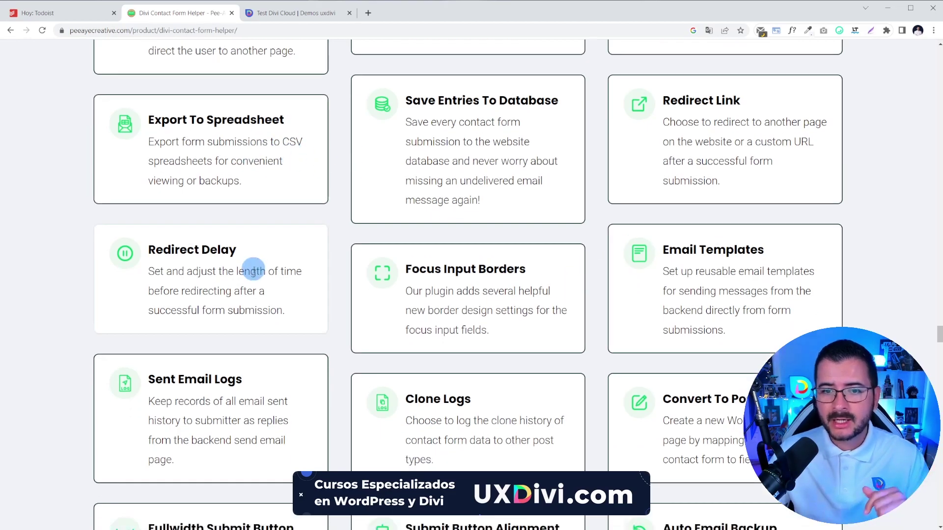
scroll(282, 353, "down", 9)
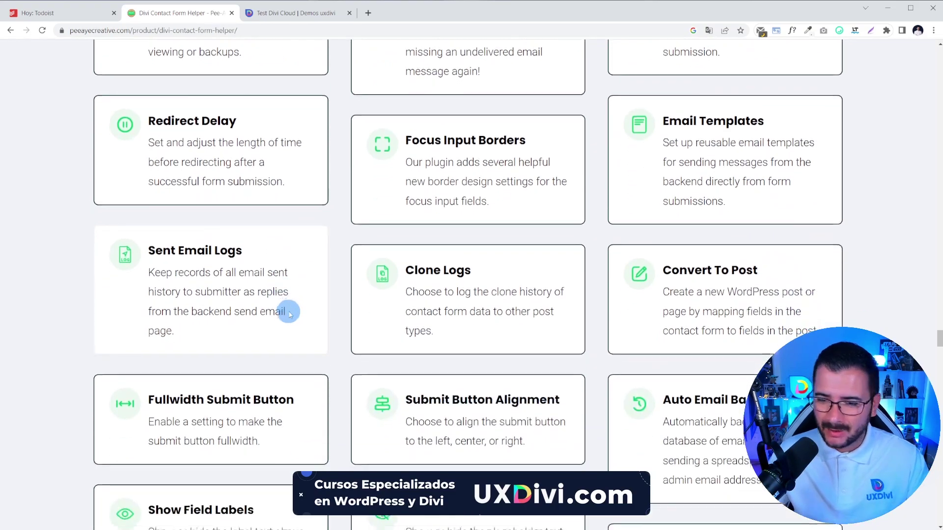
scroll(297, 311, "down", 5)
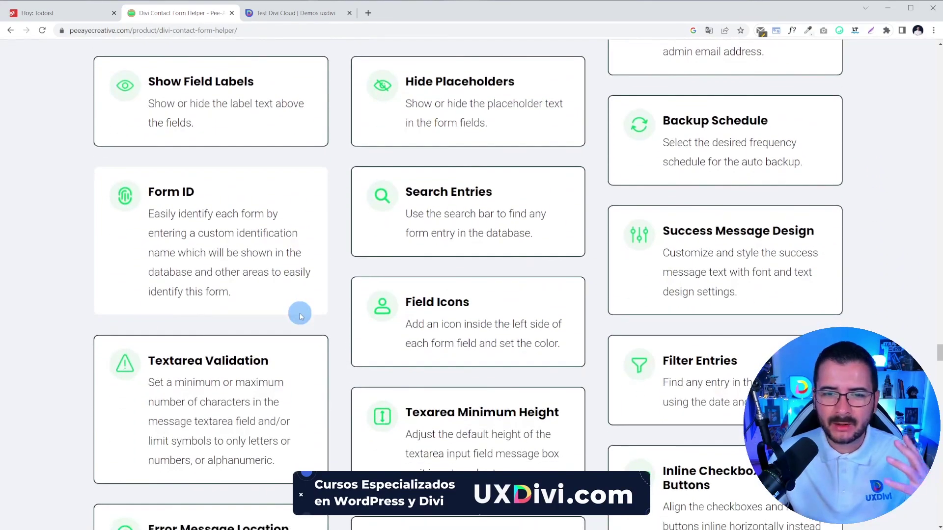
scroll(293, 310, "down", 6)
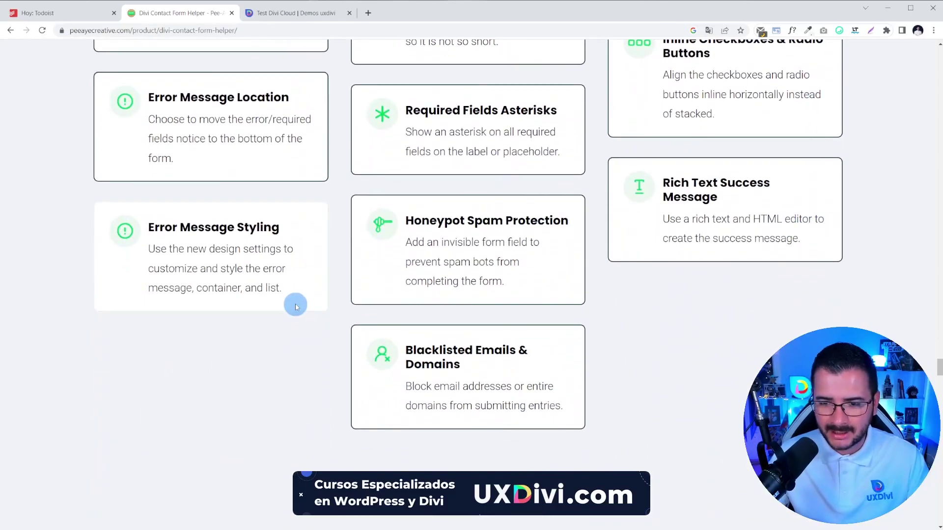
scroll(294, 314, "down", 4)
scroll(289, 300, "up", 20)
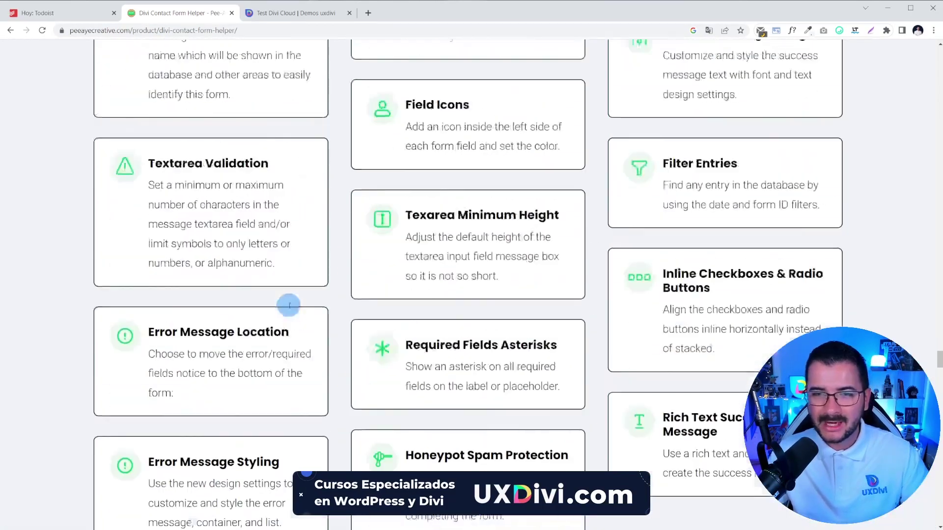
Switch to the Test Divi Cloud demo page and scroll to its contact form.
scroll(287, 296, "down", 10)
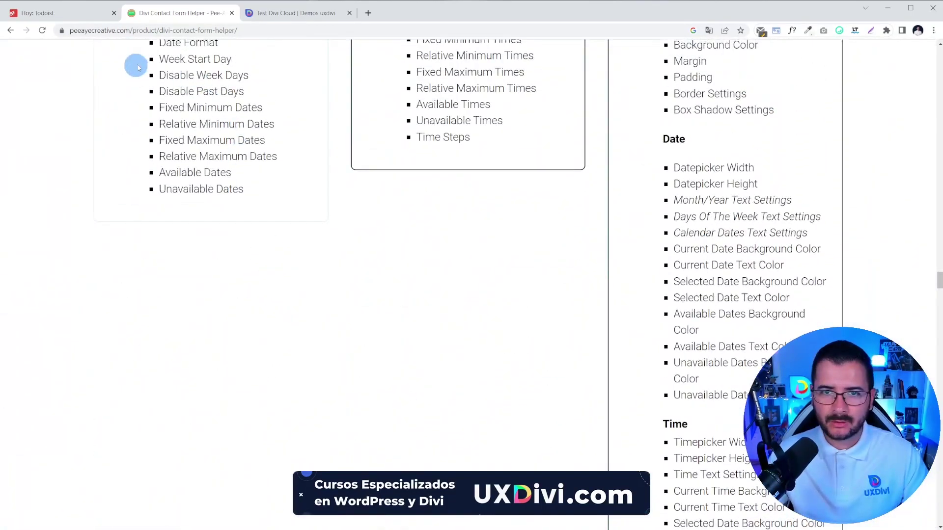
left_click(275, 13)
scroll(425, 308, "down", 13)
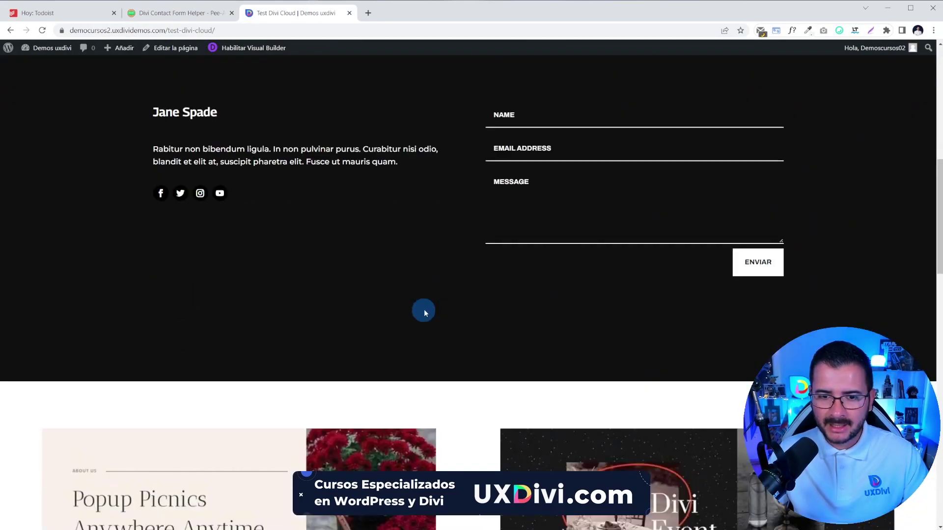
Reload the demo page and go to the WordPress admin area.
scroll(425, 308, "up", 4)
key("F5")
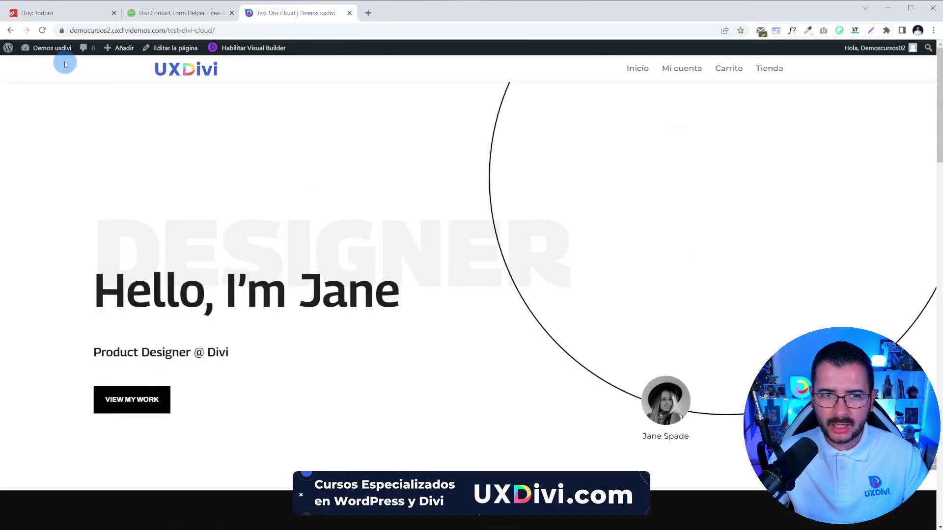
mouse_move(49, 48)
left_click(48, 79)
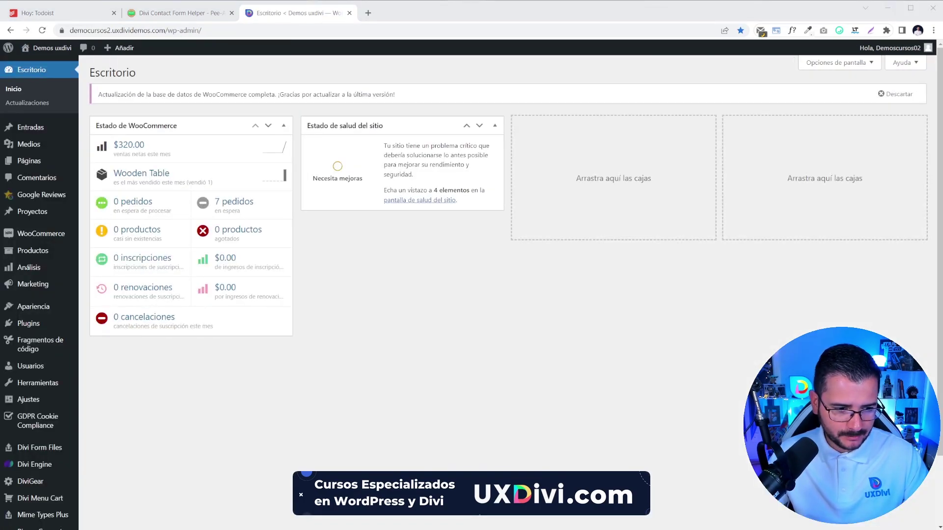
Upload divi-contact-form-helper.zip as a new plugin, install it and activate it.
left_click(100, 336)
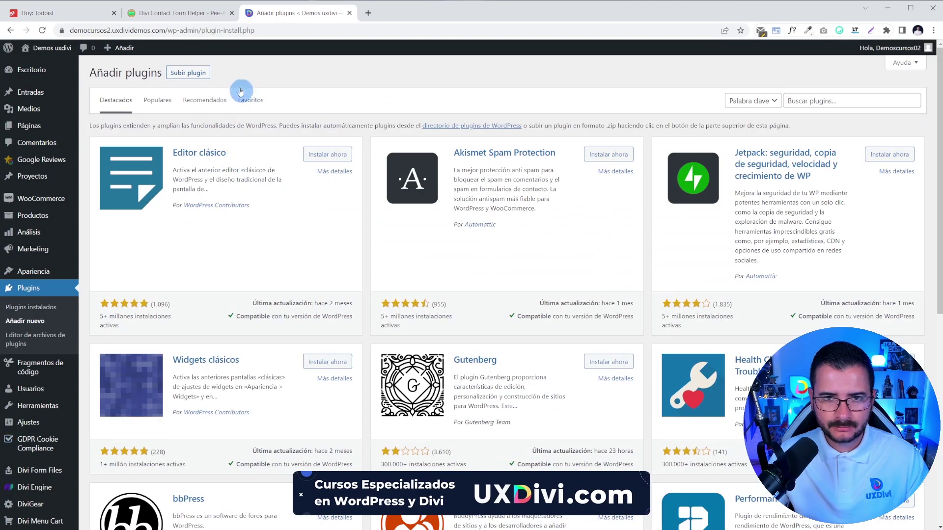
left_click(188, 72)
left_click_drag(40, 524, 467, 164)
left_click(584, 162)
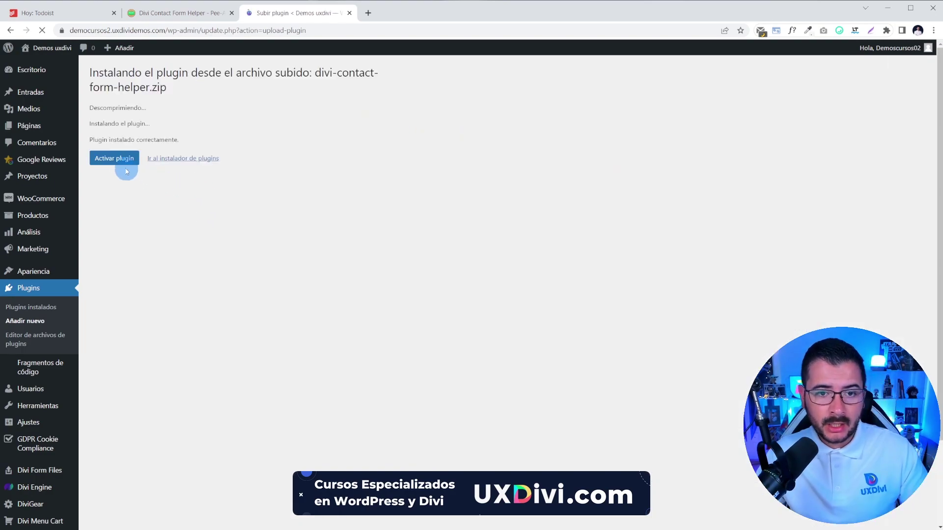
left_click(127, 160)
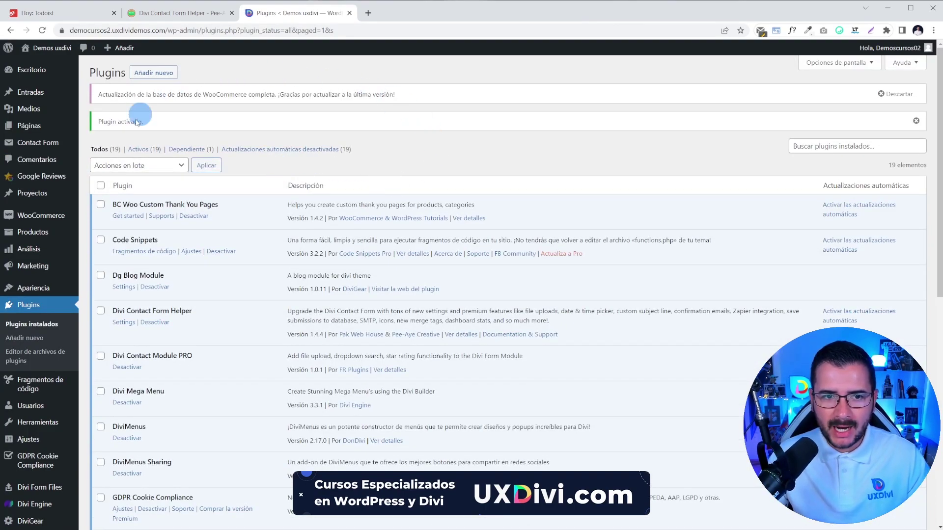
Browse the empty Contact Form Entries, Email Templates and Export CSV pages.
scroll(237, 193, "down", 6)
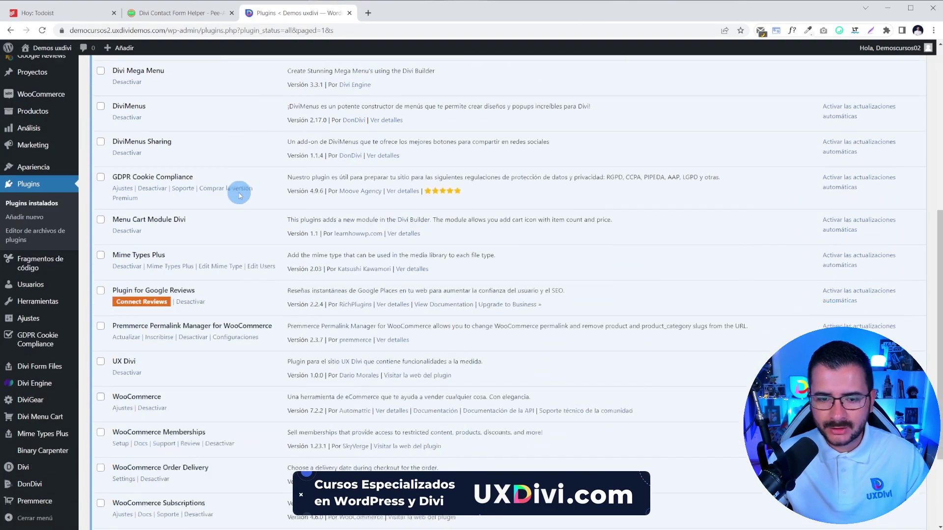
scroll(238, 194, "up", 6)
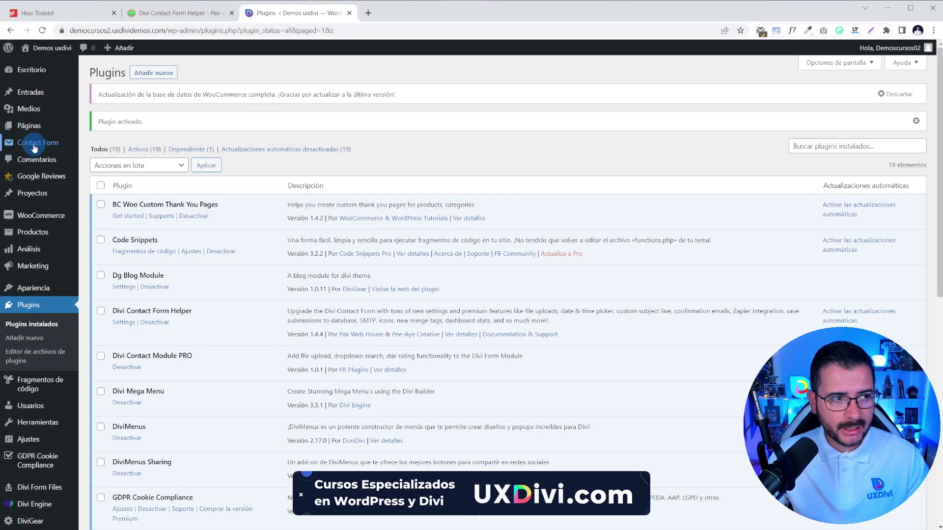
mouse_move(39, 151)
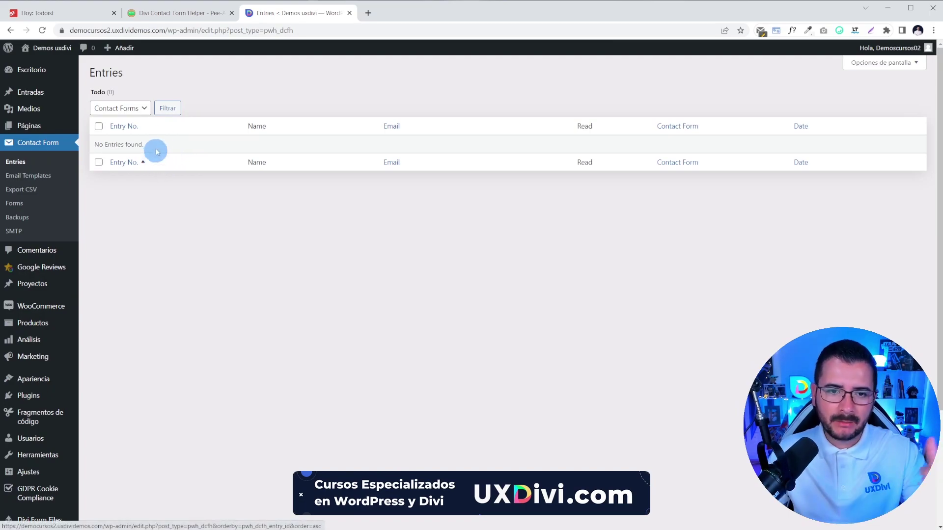
left_click(35, 176)
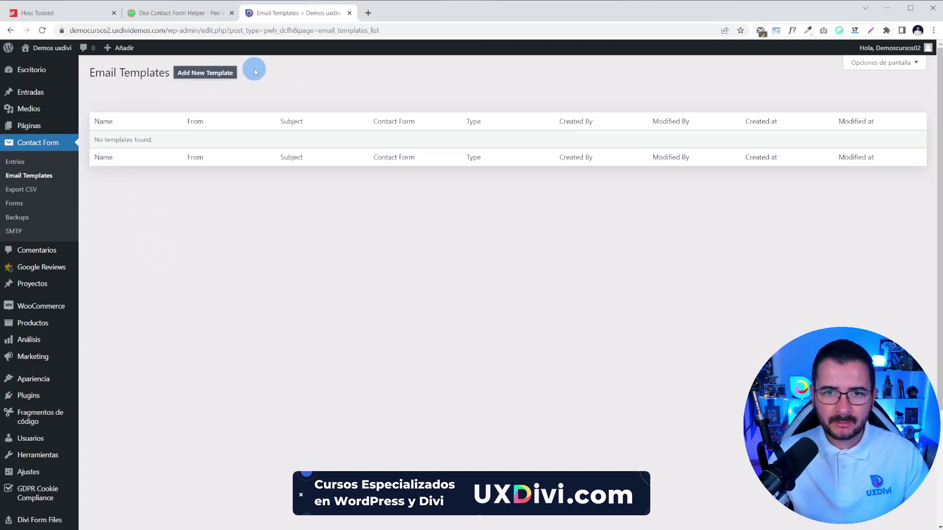
left_click(28, 192)
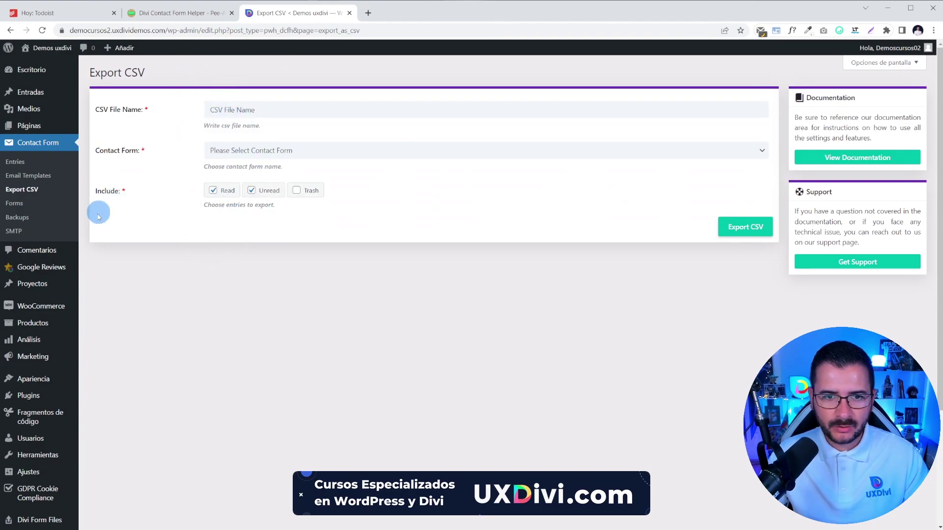
Check the CSV export form choices, view the Forms list, then open the helper's theme options.
left_click(216, 155)
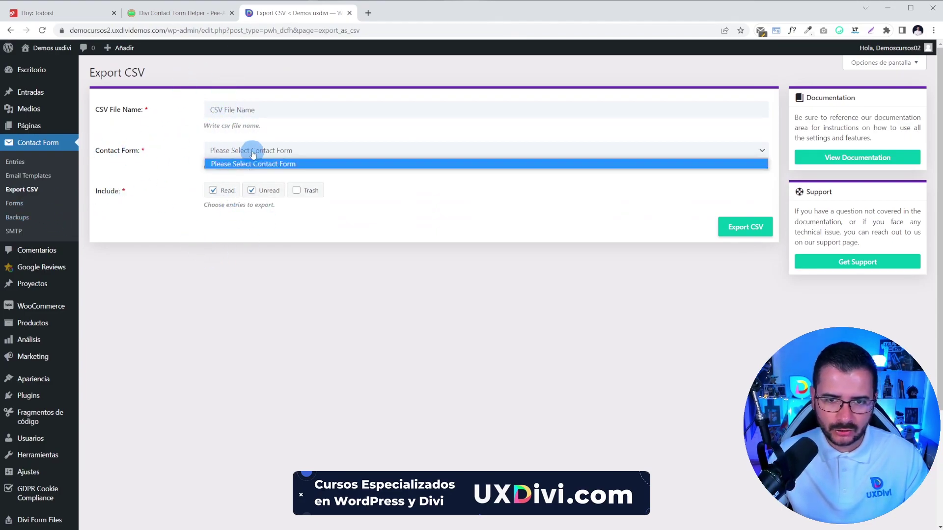
left_click(136, 223)
left_click(15, 203)
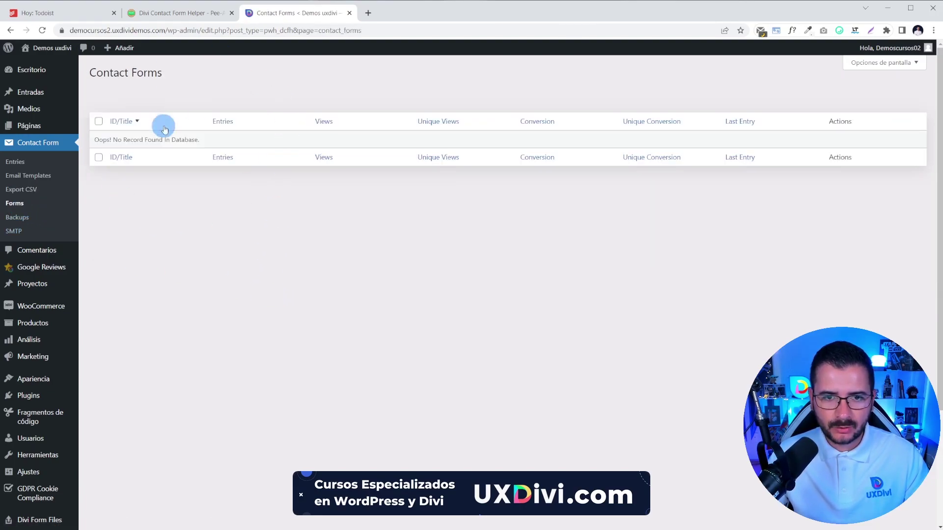
left_click(25, 218)
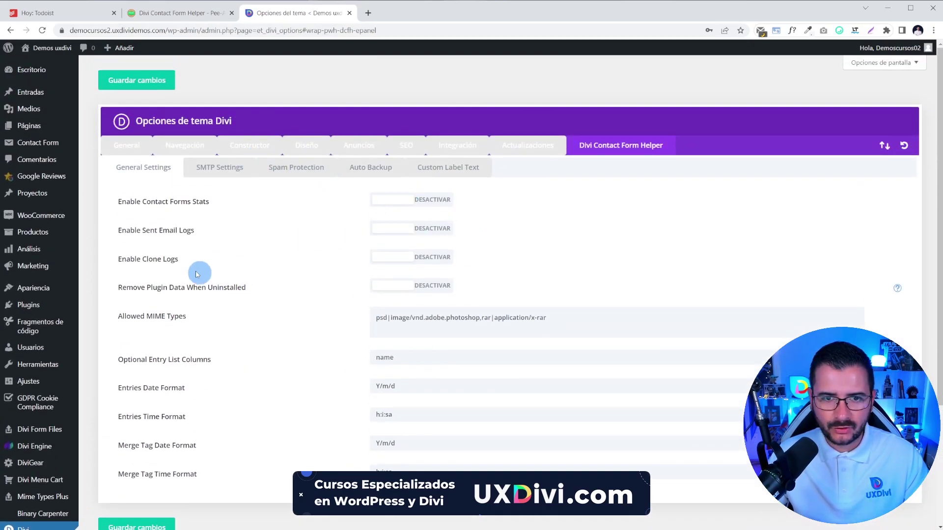
Open the Plugins page and scroll through the 19 active installed plugins.
mouse_move(29, 127)
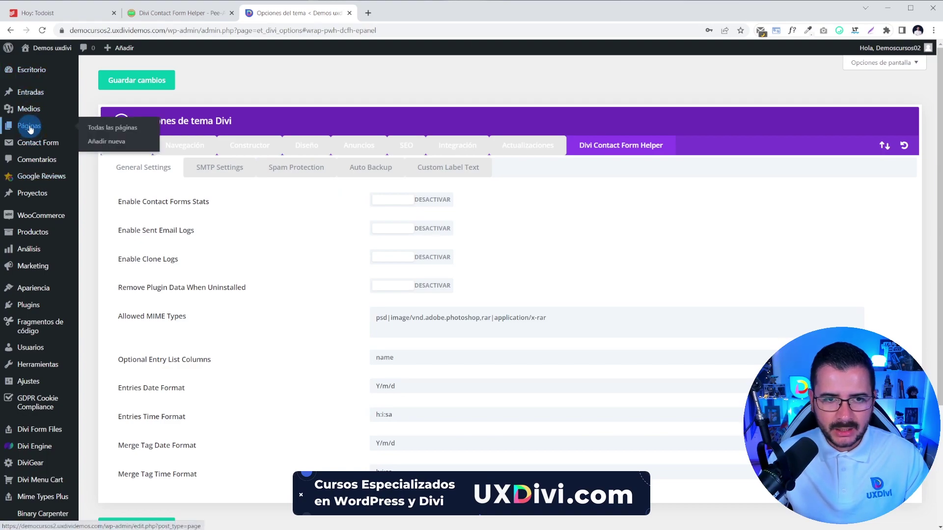
scroll(210, 276, "down", 2)
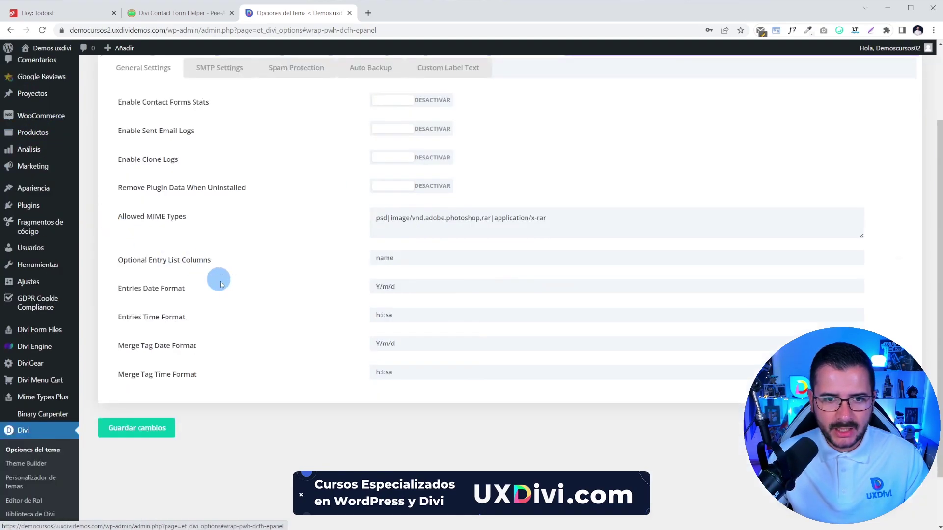
scroll(533, 374, "up", 2)
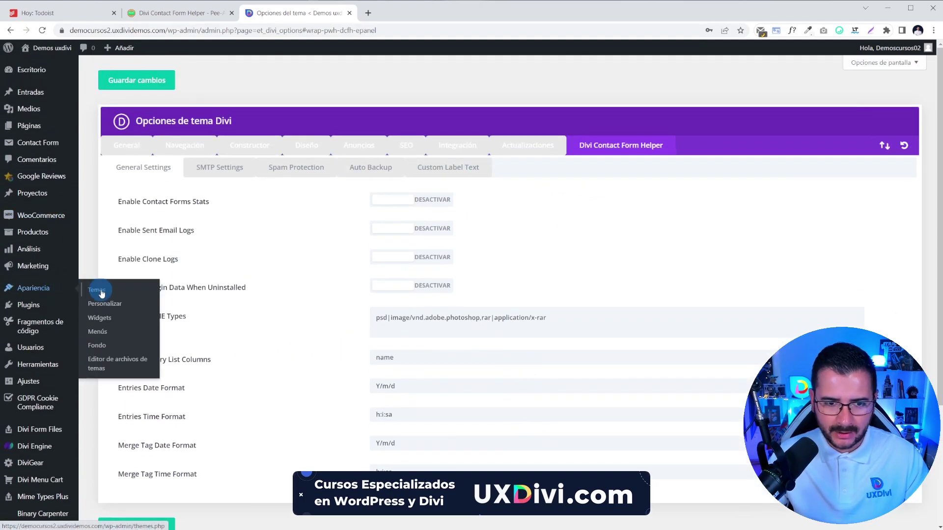
left_click(64, 305)
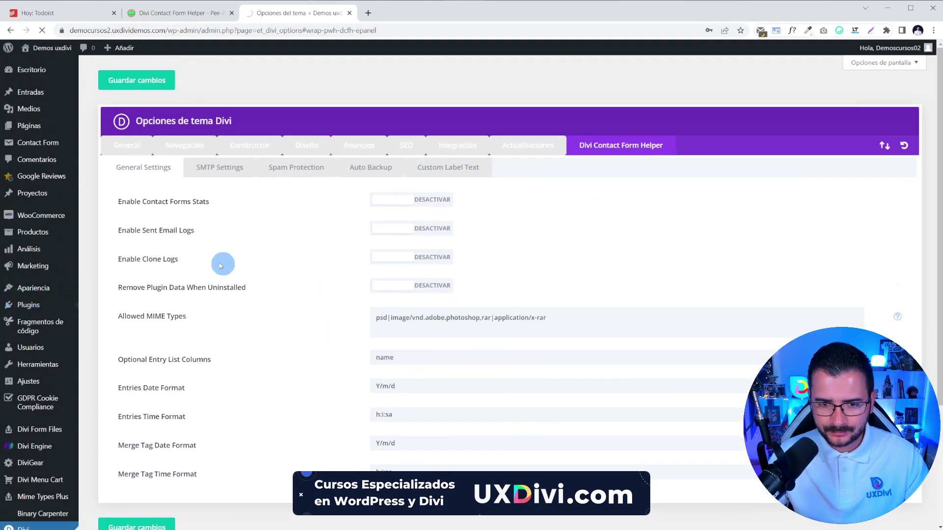
scroll(249, 273, "down", 10)
scroll(117, 150, "up", 10)
scroll(122, 200, "down", 4)
scroll(105, 151, "up", 4)
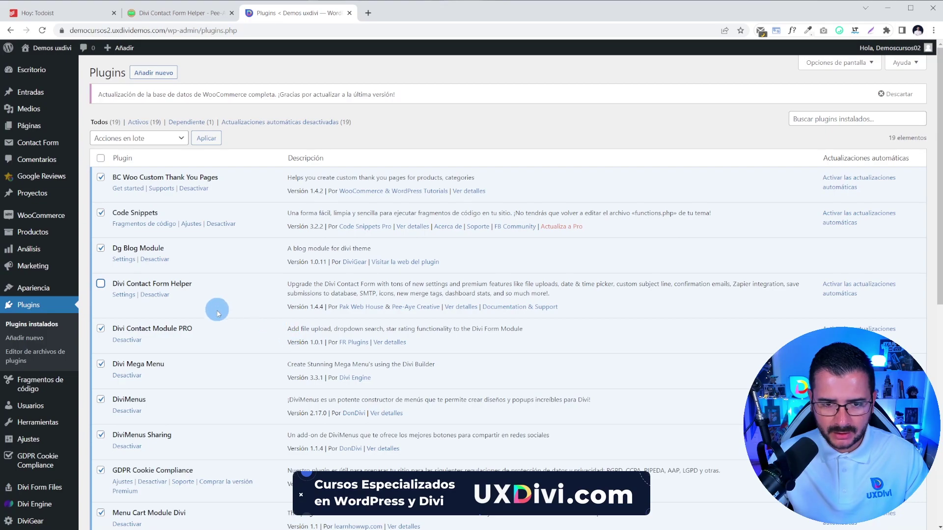
Bulk-deactivate the ticked plugins, leaving only Divi Contact Form Helper active.
scroll(217, 312, "down", 8)
scroll(152, 210, "up", 8)
left_click(134, 139)
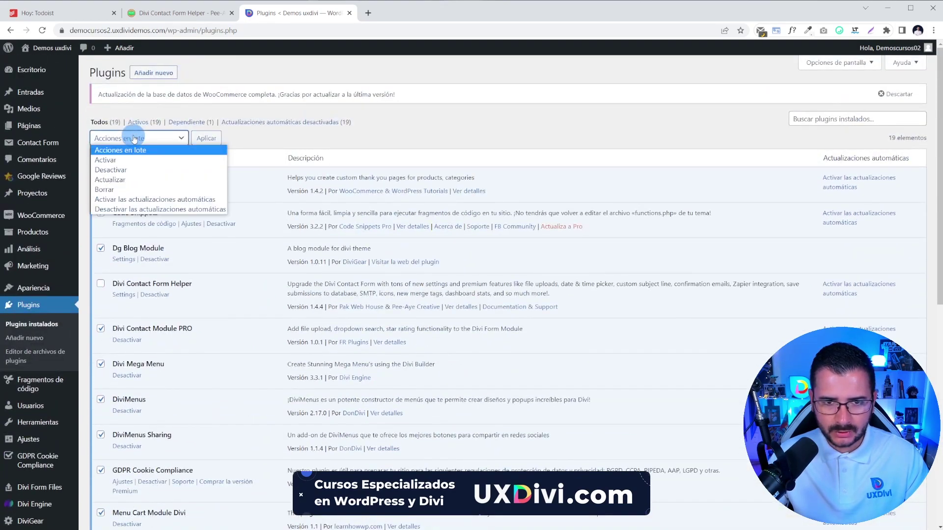
left_click(207, 169)
left_click(207, 138)
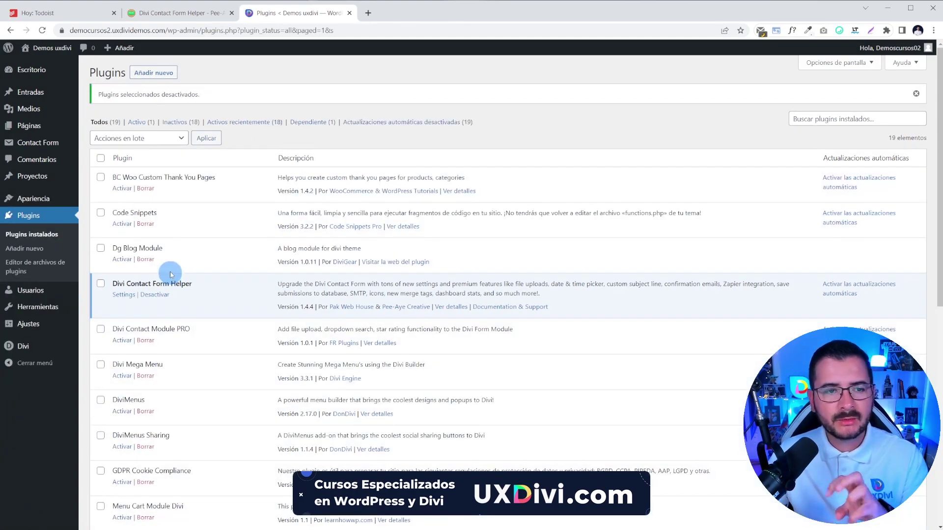
Recheck the plugins list, then return to the Divi Contact Form Helper theme options tab.
scroll(169, 273, "down", 8)
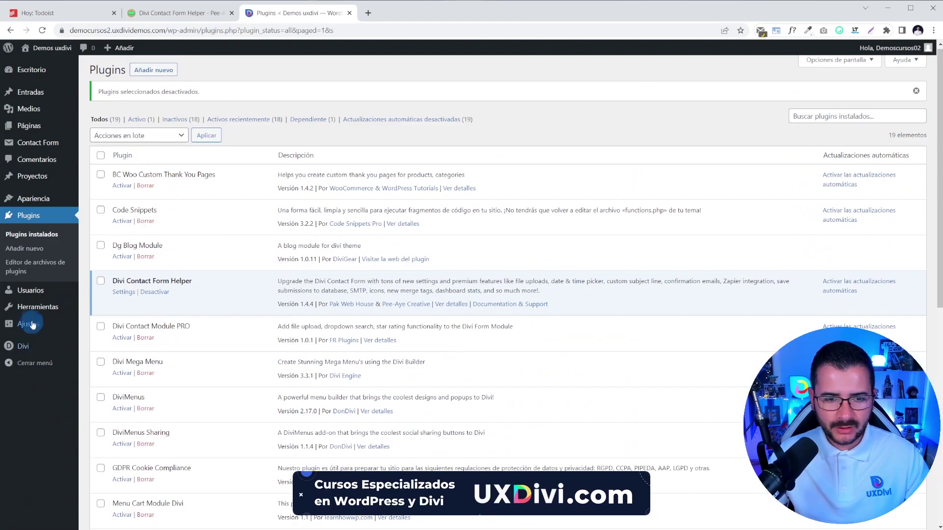
mouse_move(28, 344)
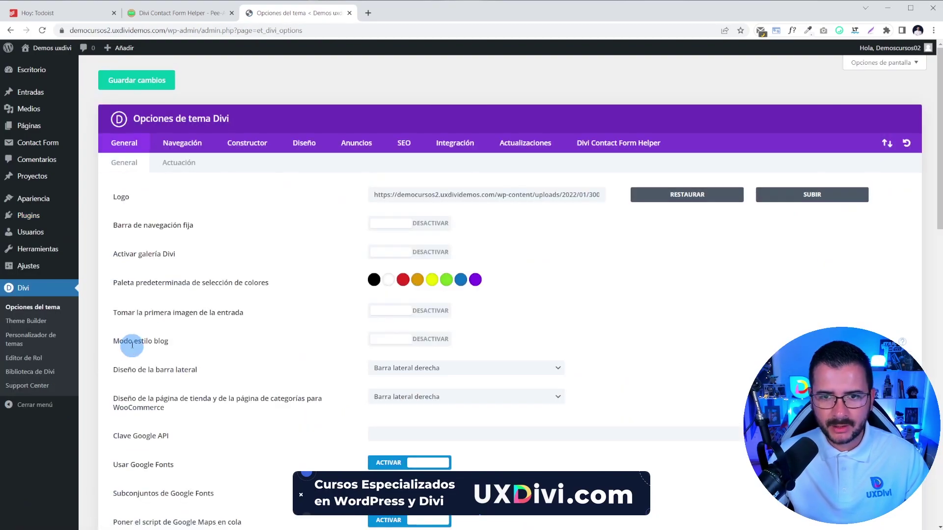
left_click(613, 142)
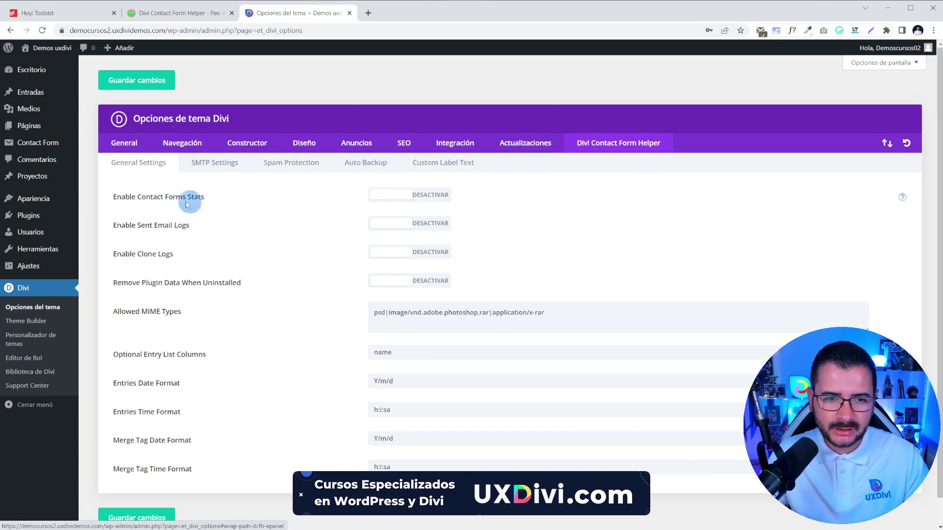
left_click(106, 231)
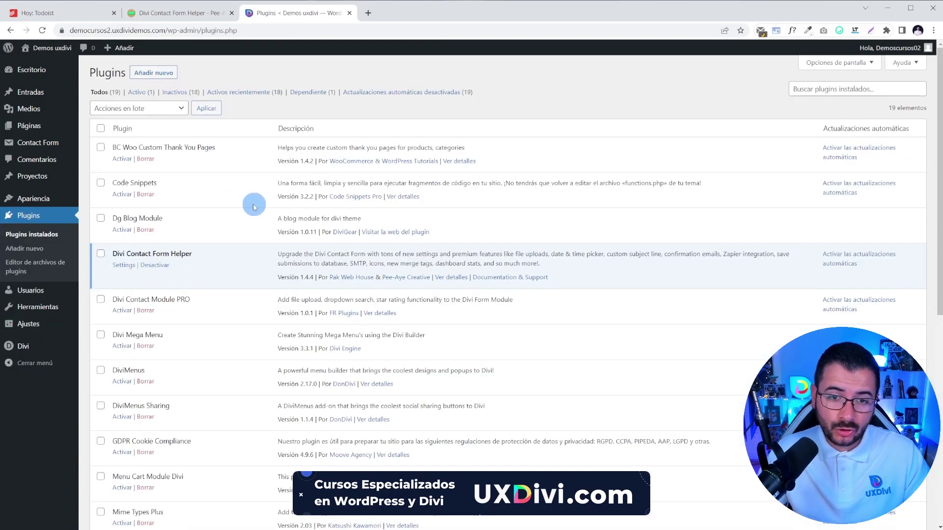
scroll(253, 204, "down", 5)
scroll(260, 195, "up", 5)
scroll(164, 295, "down", 8)
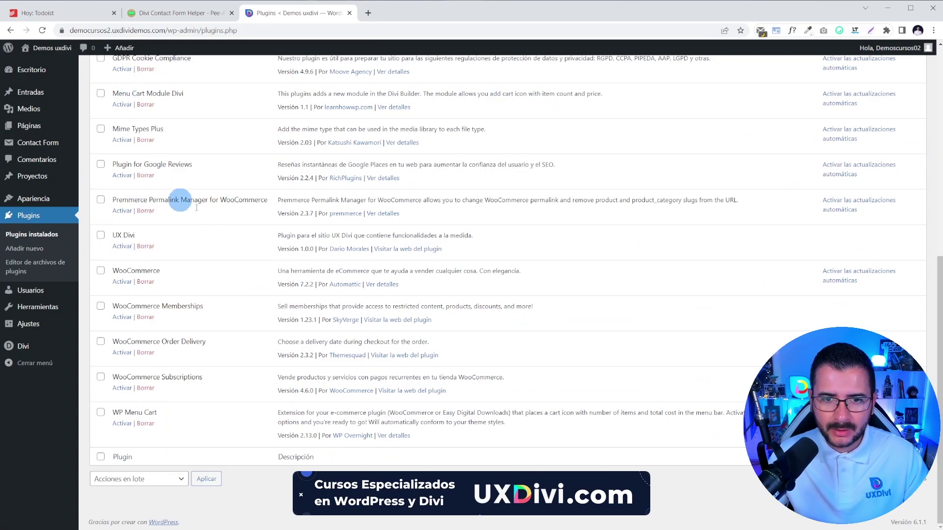
left_click(35, 350)
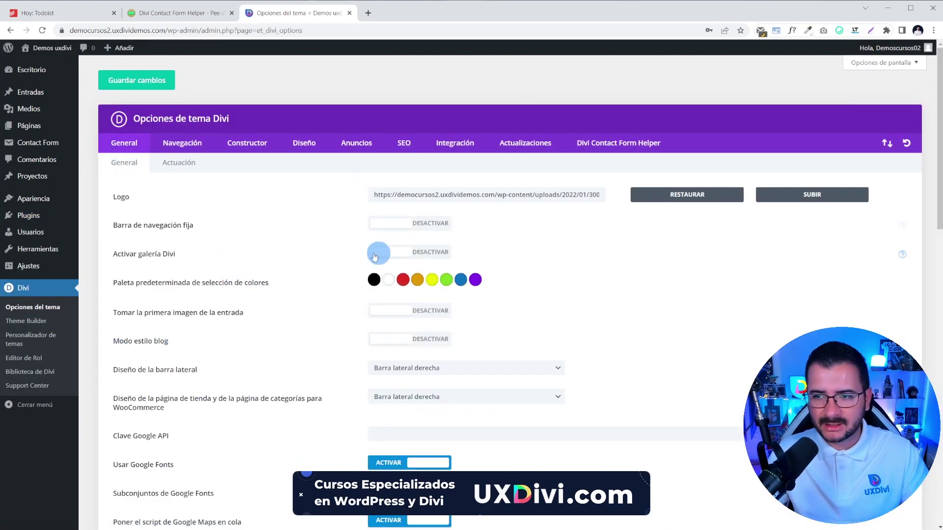
left_click(598, 143)
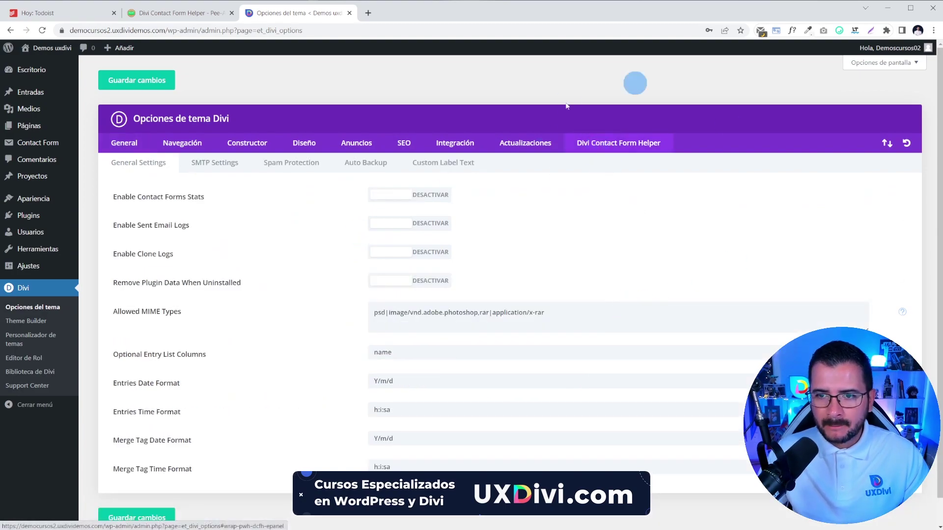
Turn on Contact Forms Stats, Sent Email Logs and Remove Plugin Data When Uninstalled.
left_click(603, 171)
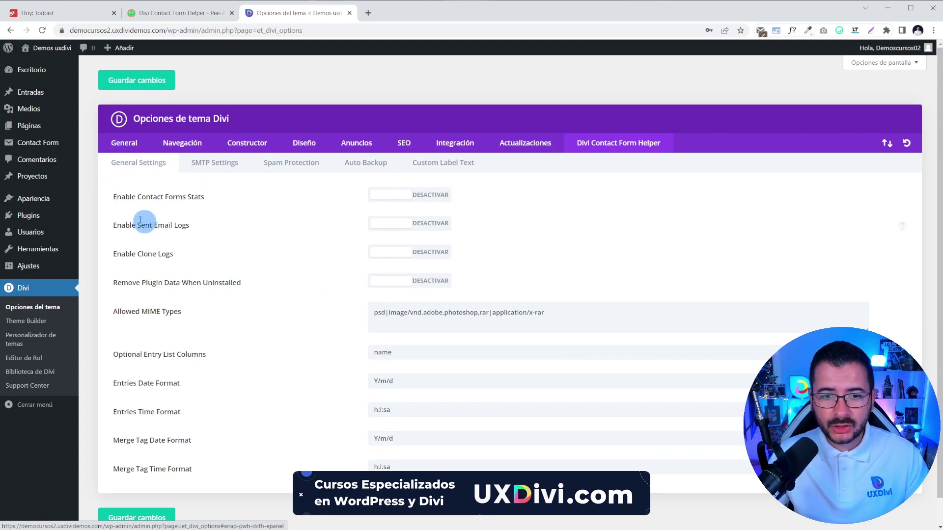
left_click(422, 195)
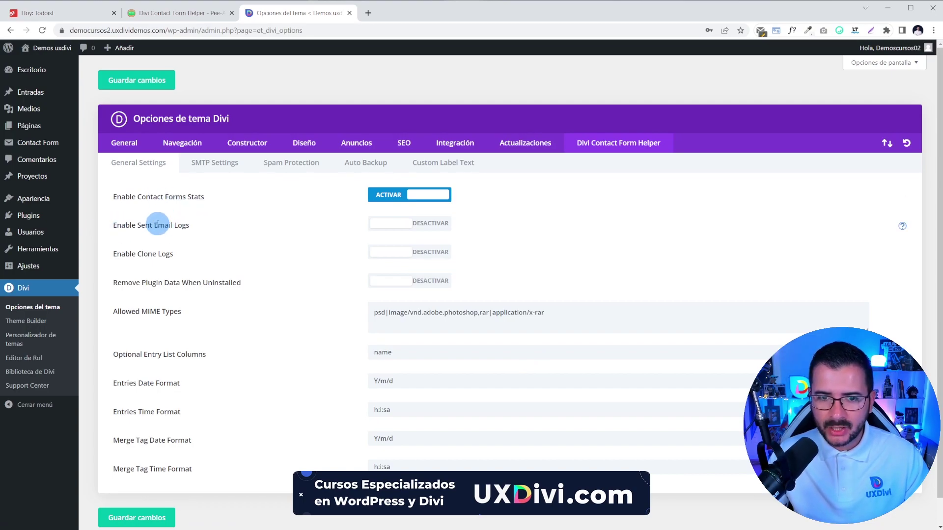
left_click_drag(137, 225, 197, 225)
left_click(196, 226)
left_click(400, 227)
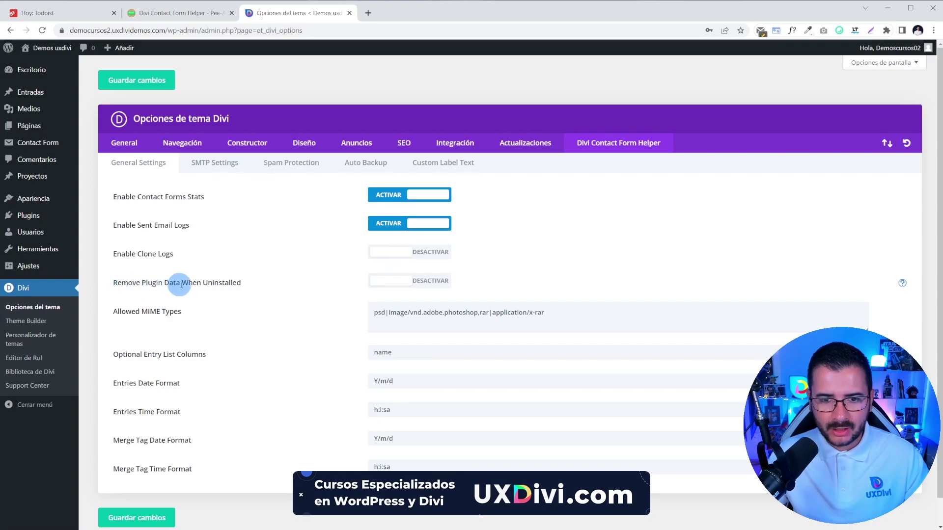
left_click_drag(121, 283, 241, 283)
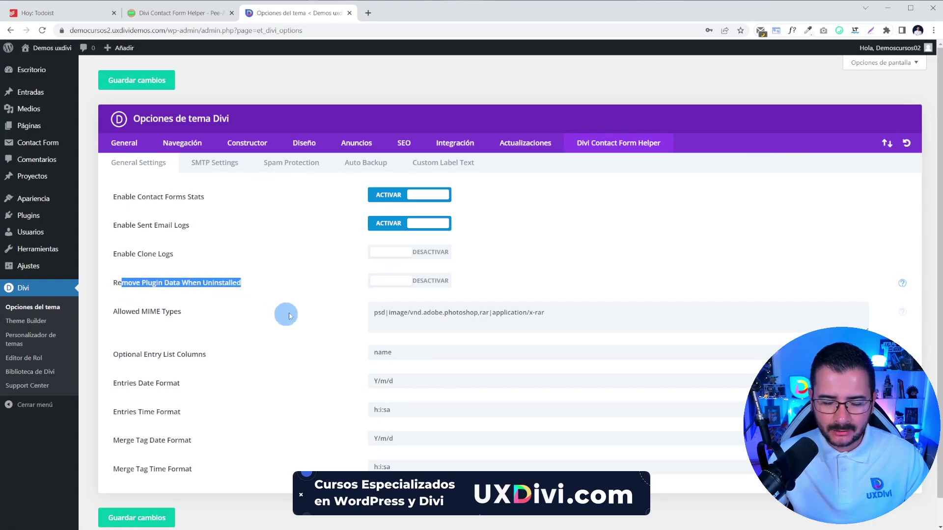
left_click(178, 285)
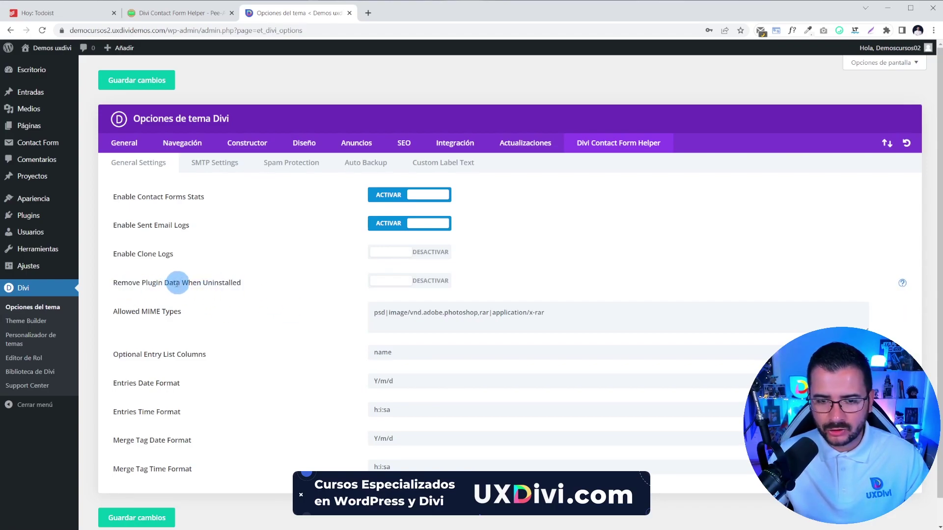
left_click(438, 285)
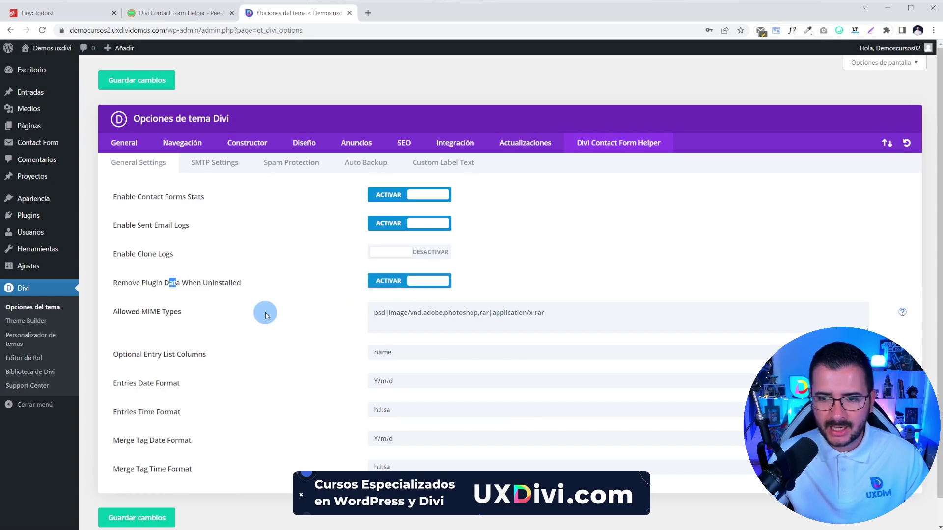
Review allowed MIME types (RAR/PSD) and optional entry list columns, then save the settings.
left_click_drag(118, 320, 206, 315)
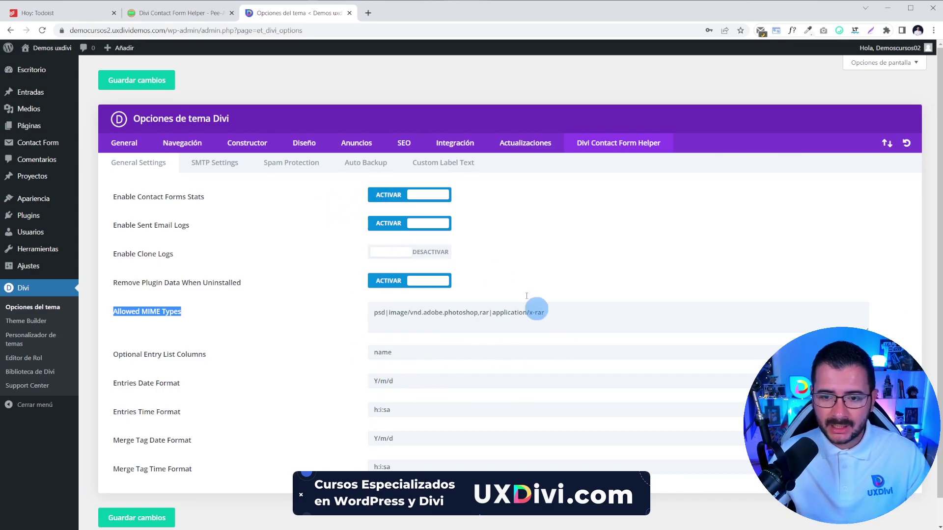
left_click(569, 314)
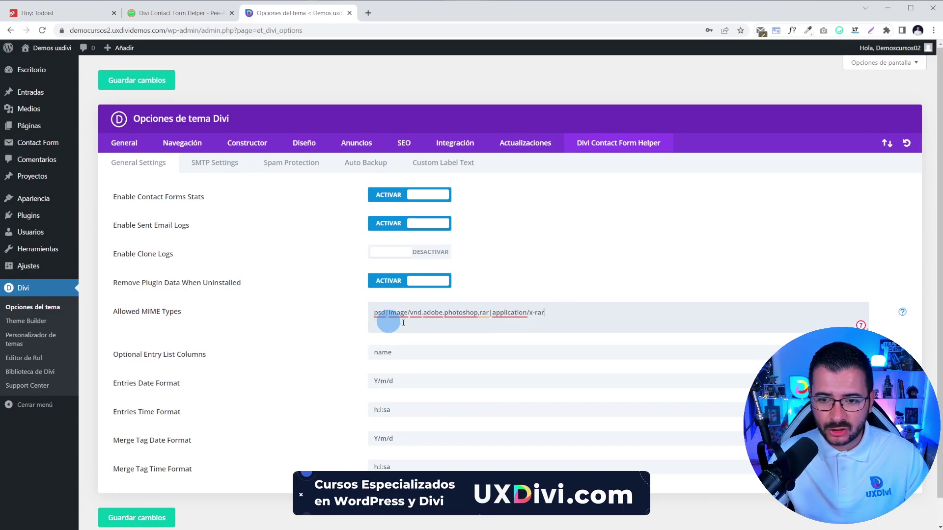
scroll(253, 320, "down", 1)
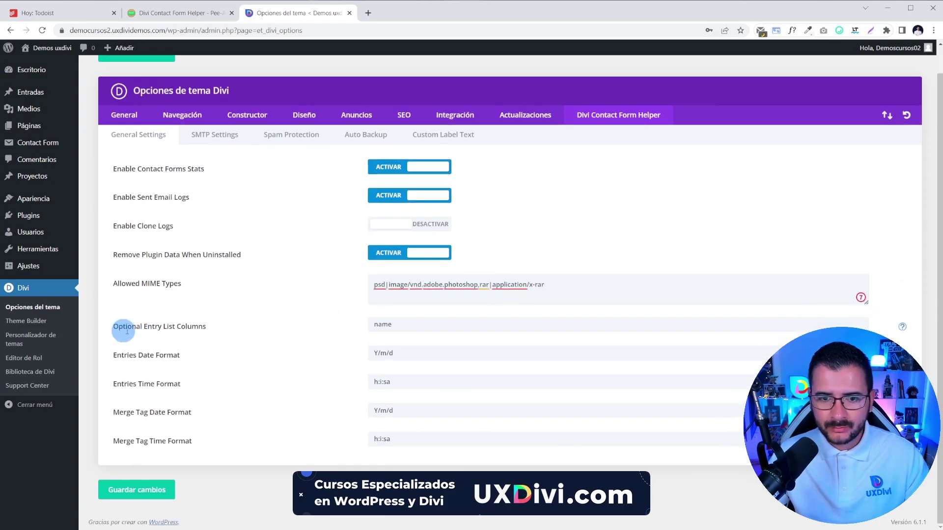
left_click_drag(113, 327, 208, 328)
left_click(201, 328)
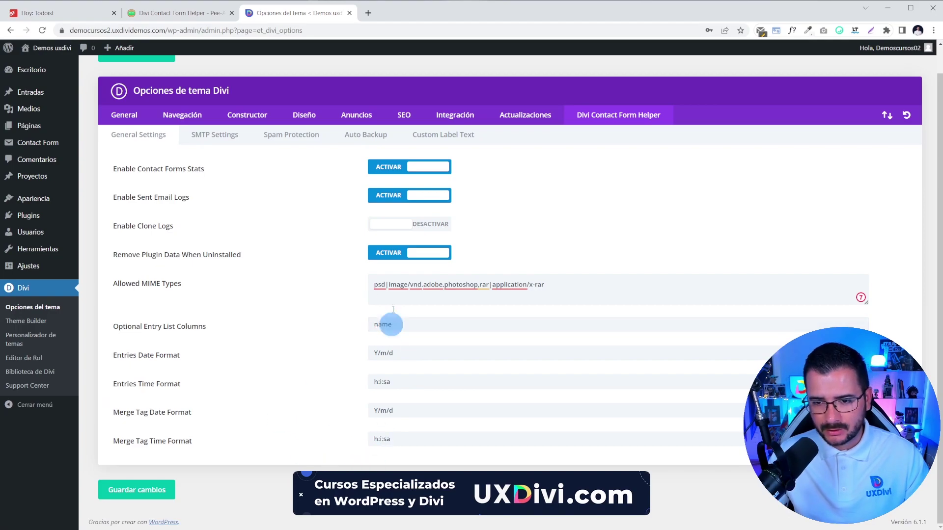
scroll(328, 409, "up", 1)
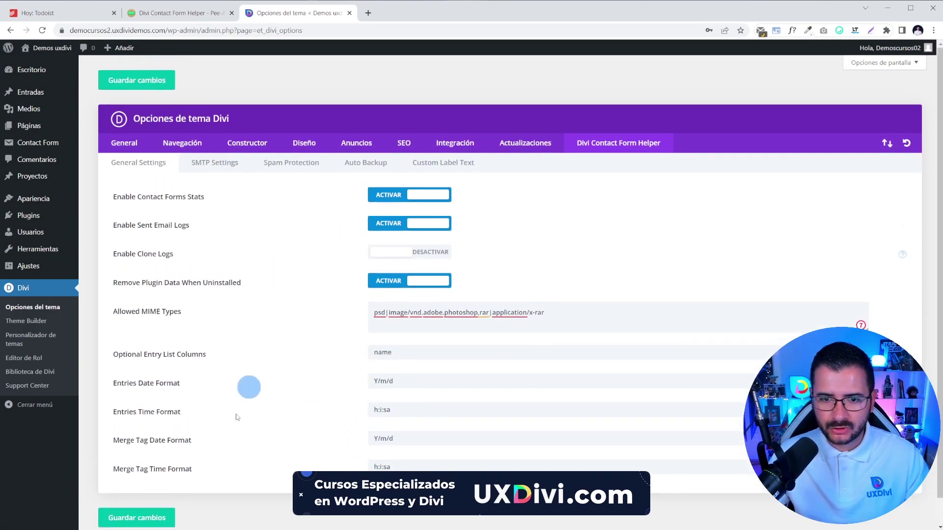
left_click(152, 518)
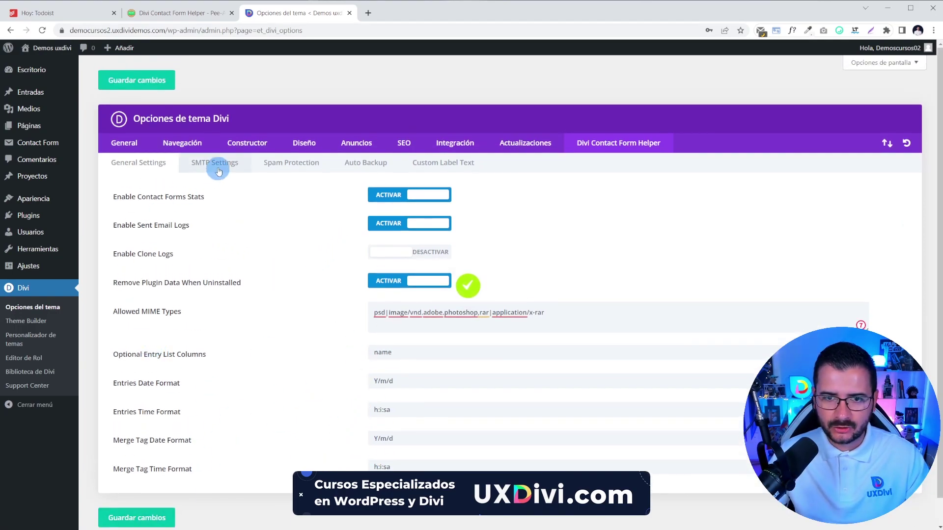
Enable SMTP Settings in the SMTP sub-tab and look over the host and sender email fields.
left_click(214, 164)
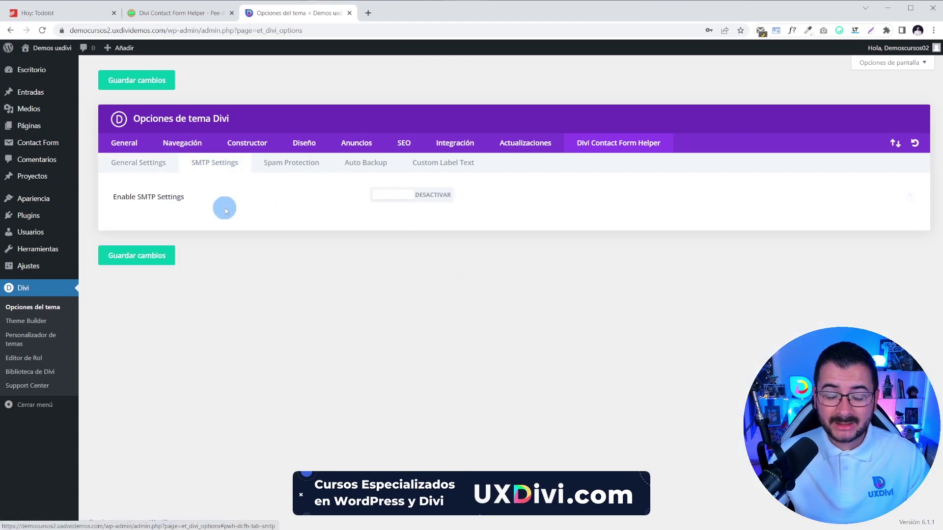
left_click(426, 195)
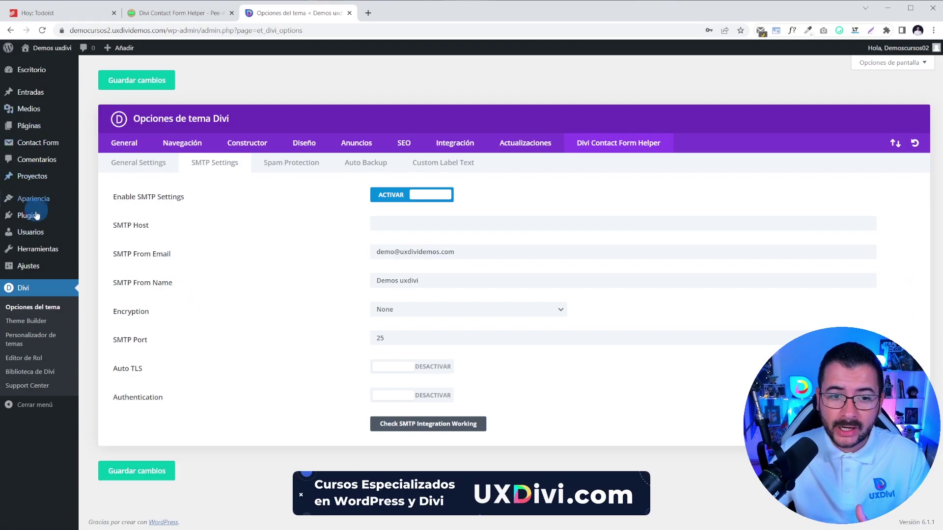
mouse_move(20, 201)
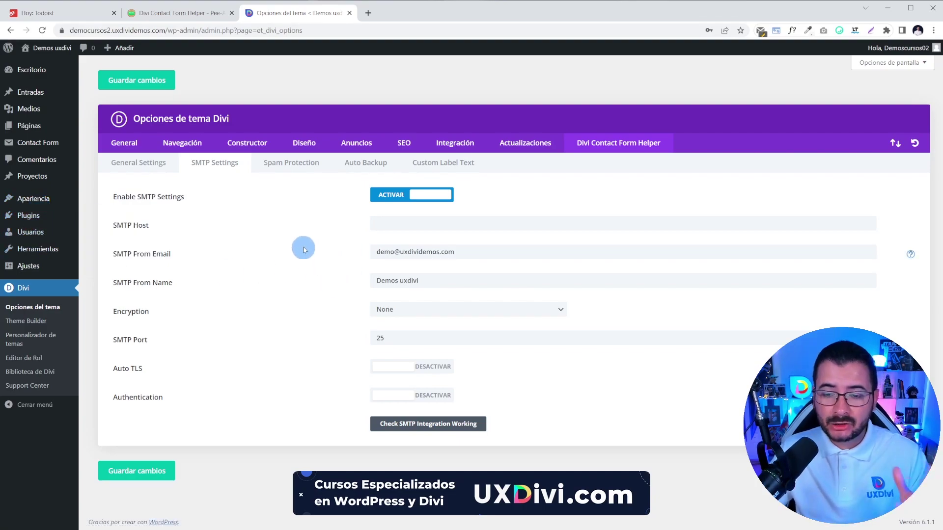
mouse_move(67, 201)
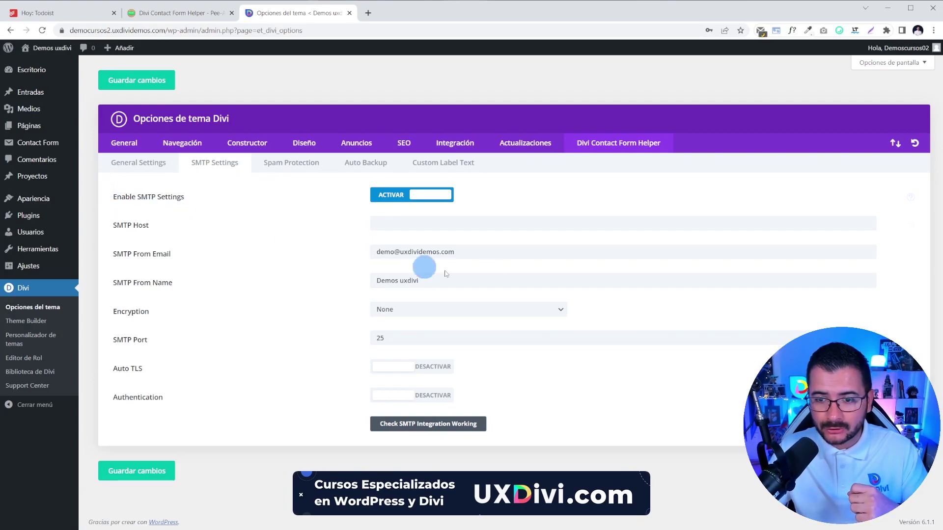
left_click_drag(472, 252, 400, 252)
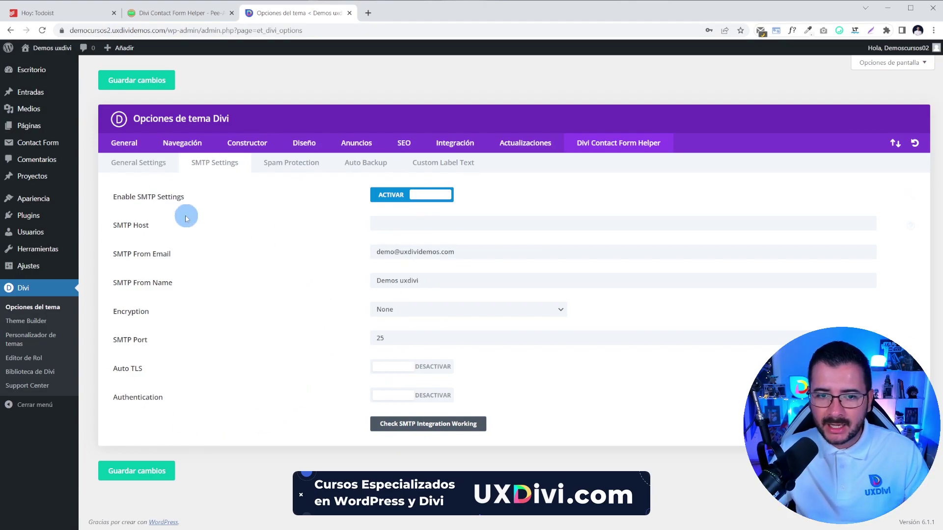
left_click_drag(112, 225, 143, 225)
Review the SMTP host and sender email fields, then switch Enable SMTP Settings to DESACTIVAR.
left_click(114, 255)
double_click(113, 254)
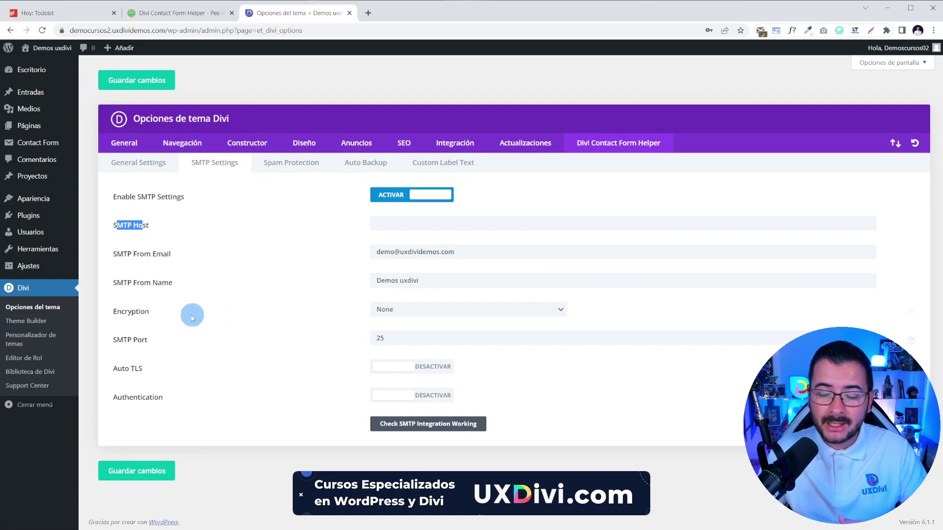
left_click(242, 325)
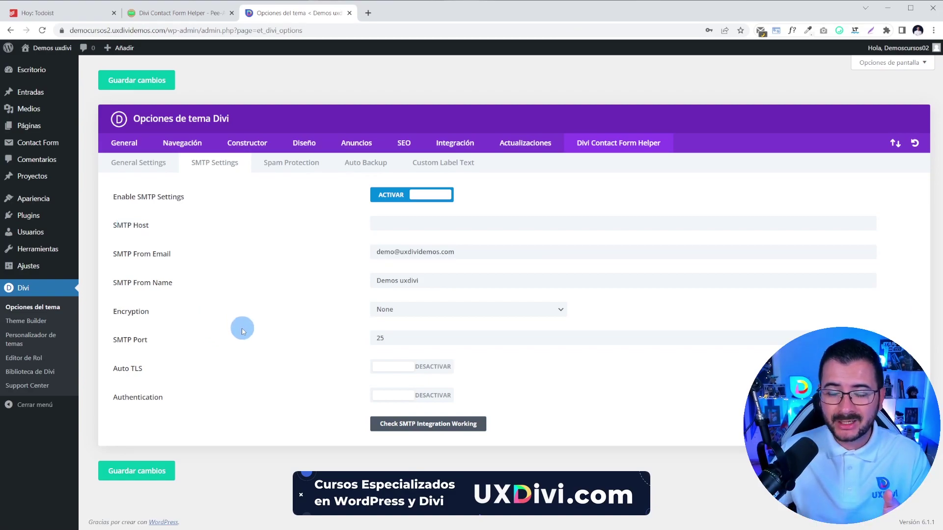
left_click_drag(475, 253, 392, 252)
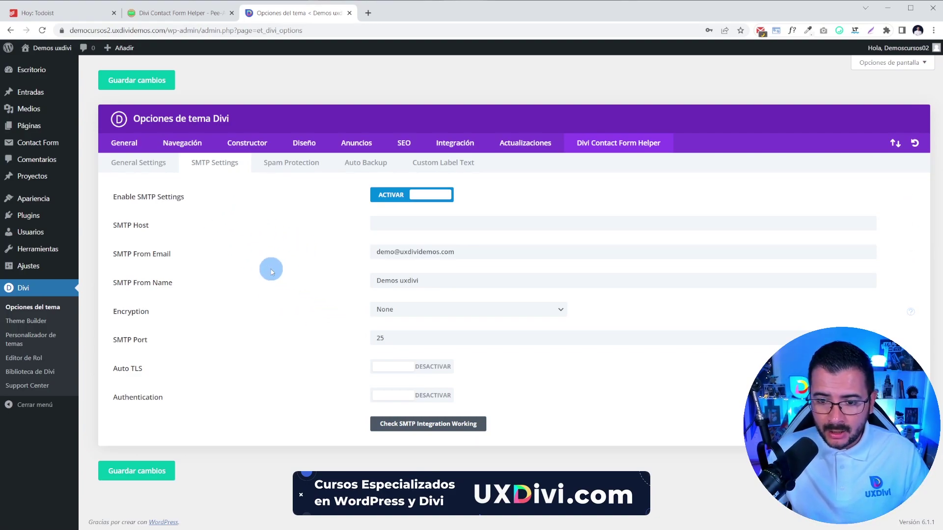
left_click(417, 196)
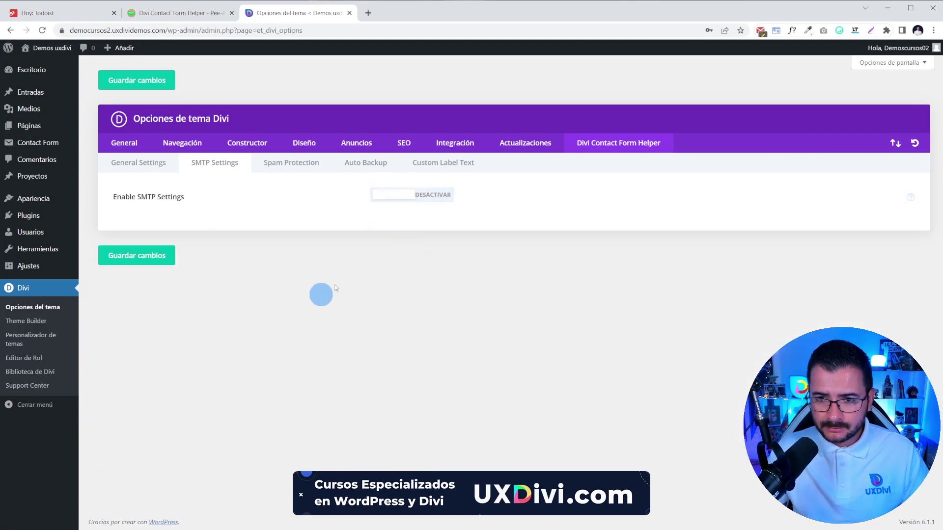
Look at Spam Protection, then leave Enable Auto Backup switched to DESACTIVAR.
left_click(283, 172)
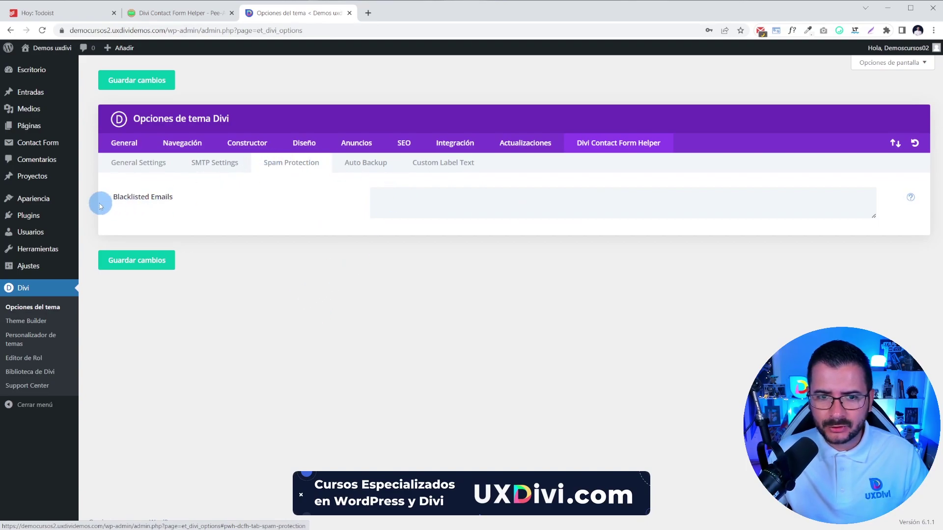
left_click(398, 194)
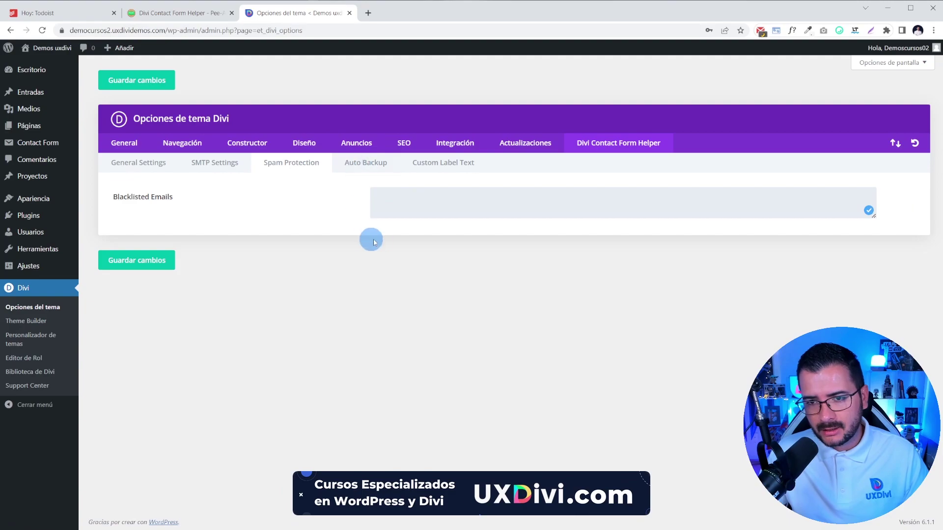
left_click(353, 163)
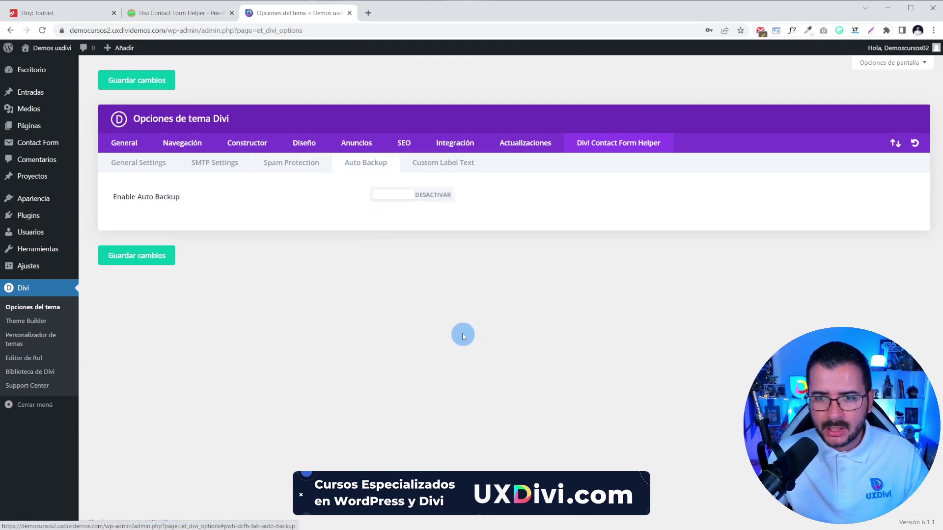
left_click(431, 194)
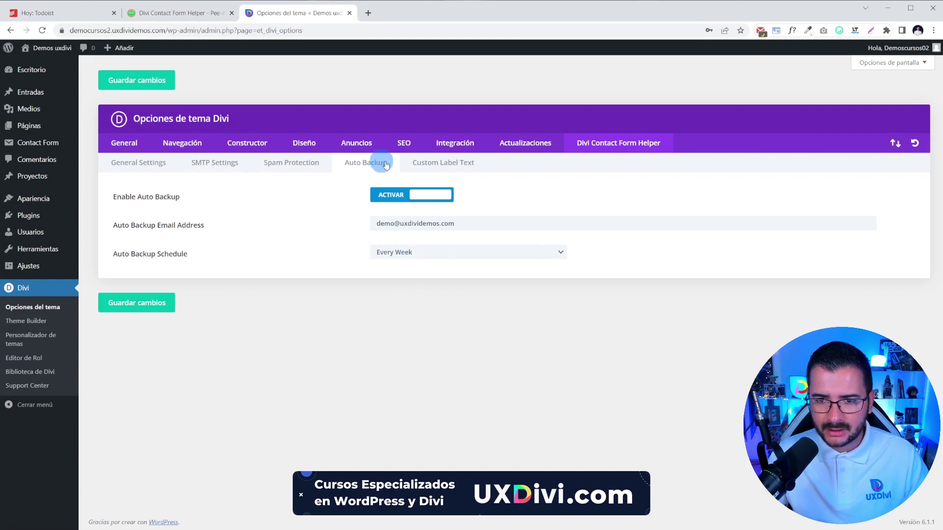
left_click(445, 191)
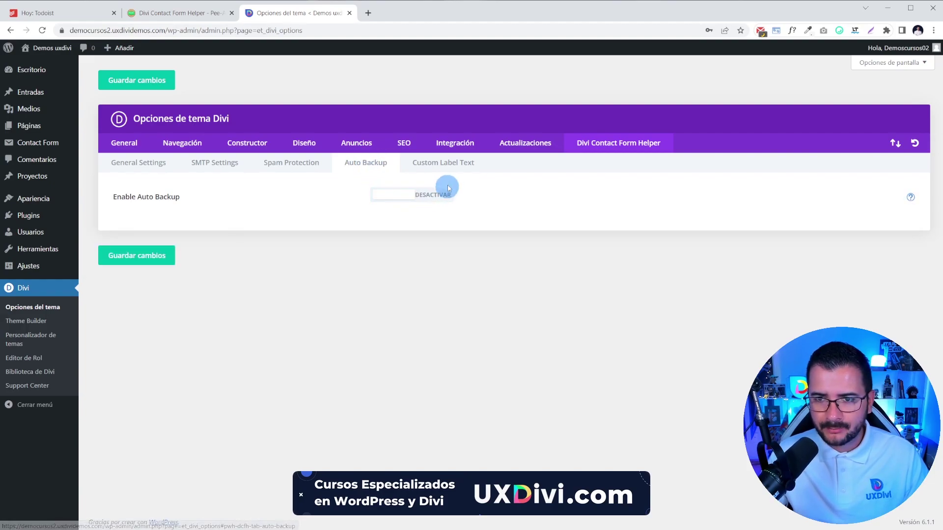
Open Custom Label Text and review default file upload labels such as 'Choose Files'.
left_click(449, 163)
scroll(357, 255, "down", 1)
scroll(357, 258, "up", 1)
scroll(352, 248, "down", 2)
scroll(353, 248, "up", 2)
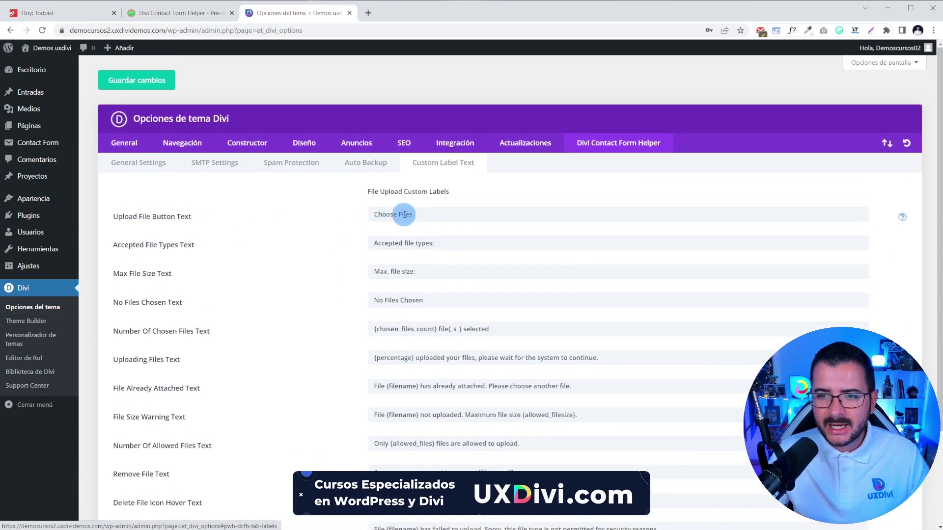
Leave the file upload labels at their defaults, save with Guardar cambios, and return to General Settings.
scroll(422, 245, "down", 3)
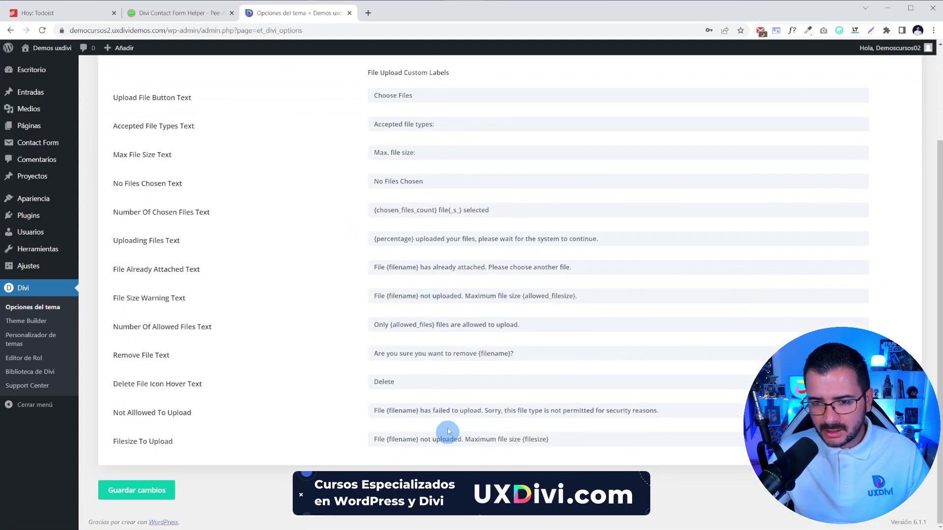
scroll(448, 441, "up", 3)
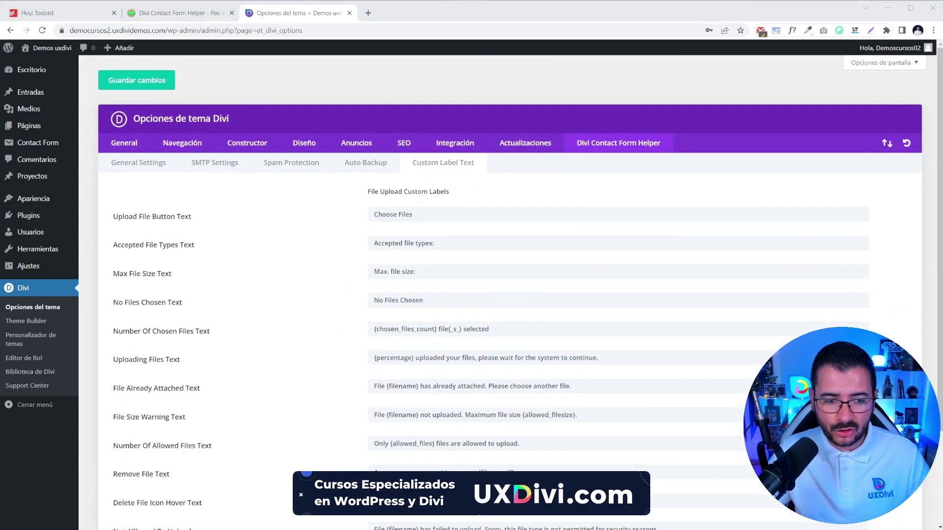
scroll(341, 259, "down", 3)
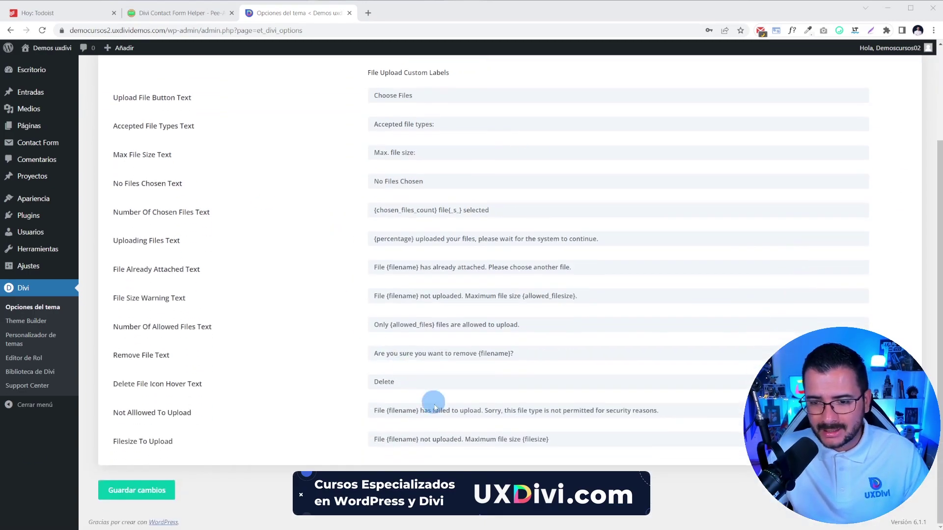
scroll(454, 412, "up", 3)
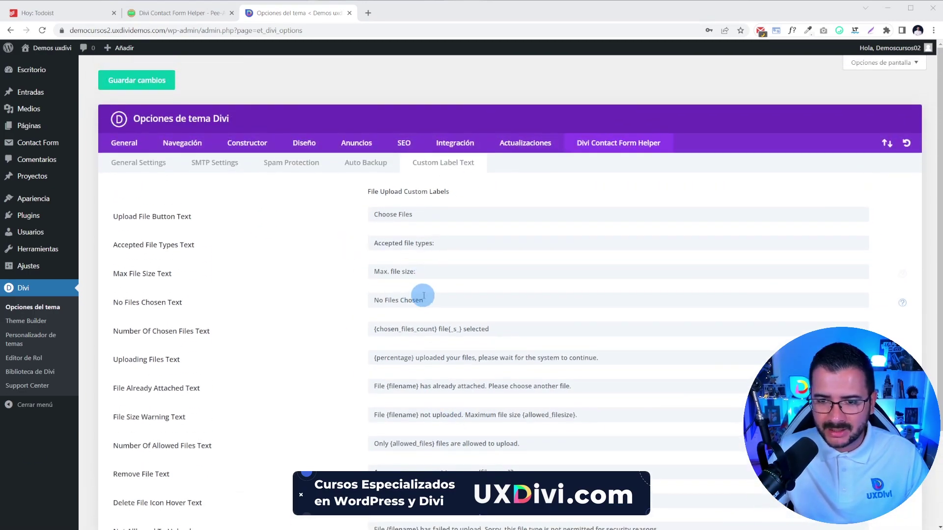
scroll(423, 297, "down", 3)
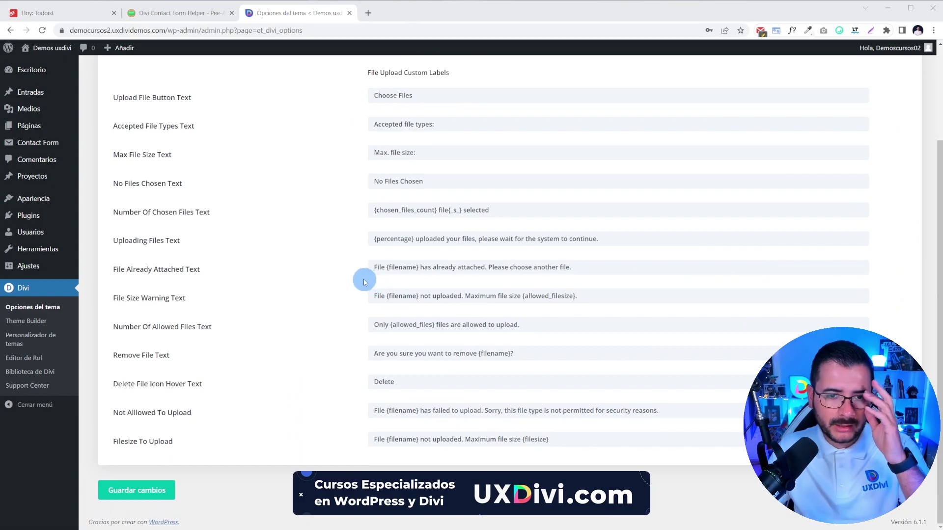
scroll(345, 267, "up", 3)
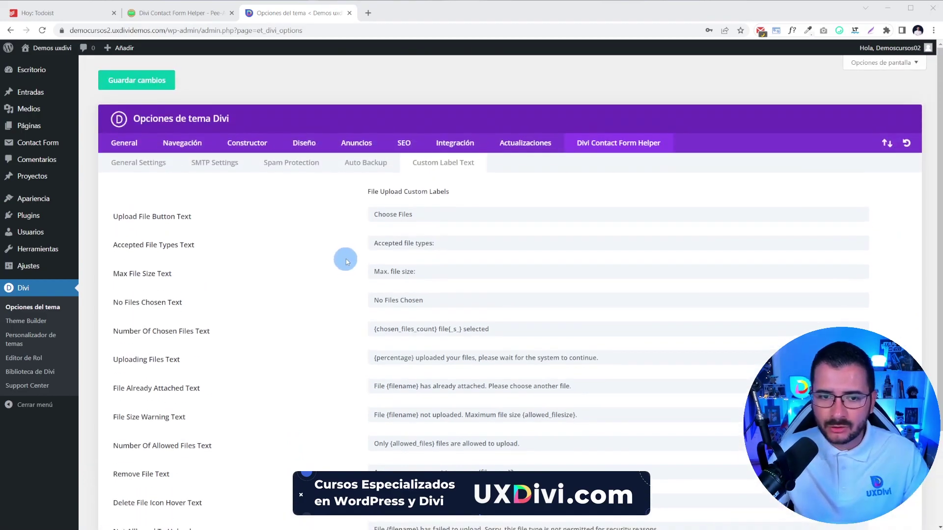
scroll(326, 258, "down", 3)
left_click(133, 487)
scroll(284, 299, "up", 3)
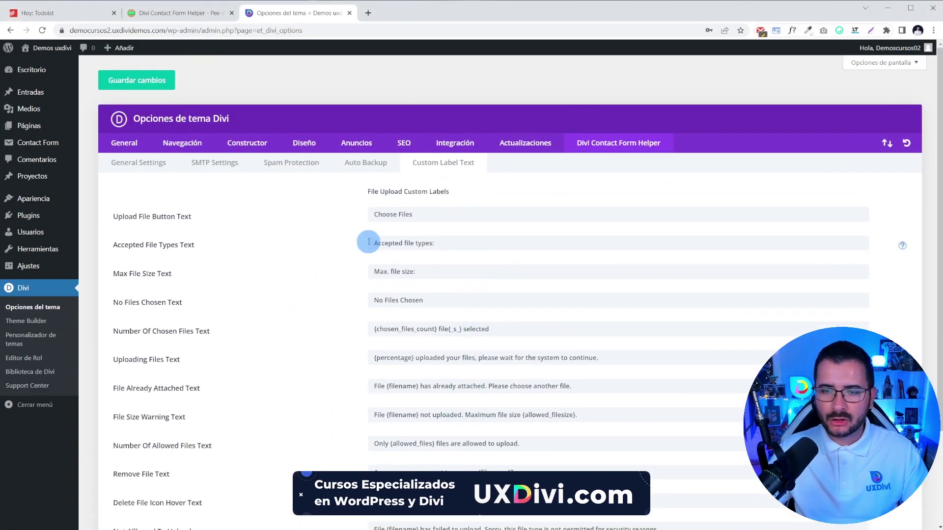
left_click(140, 165)
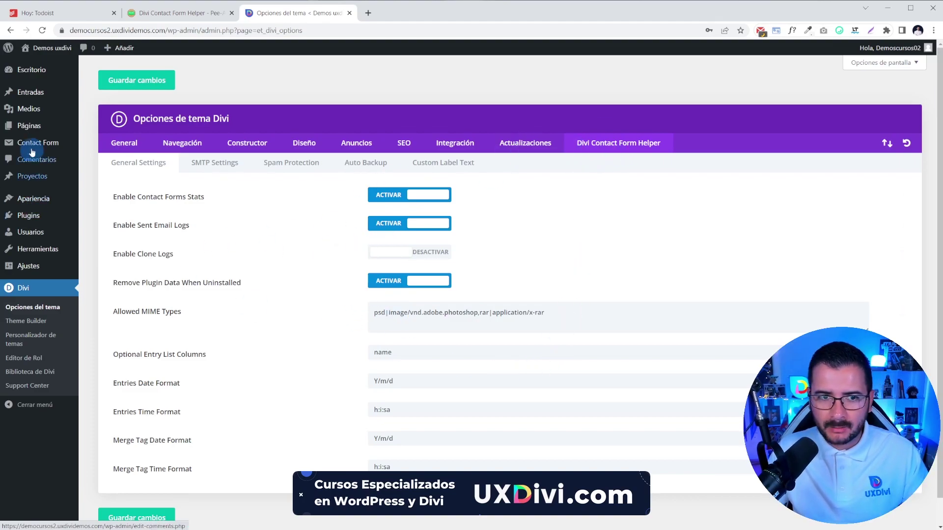
Check the empty Contact Form entries list, then open the site front end and the dashboard in separate tabs.
left_click(54, 144)
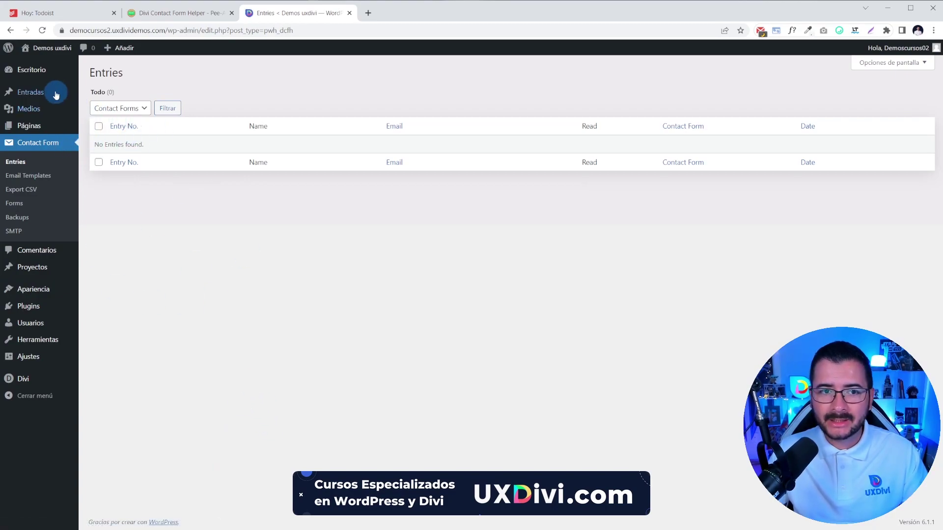
left_click(49, 48)
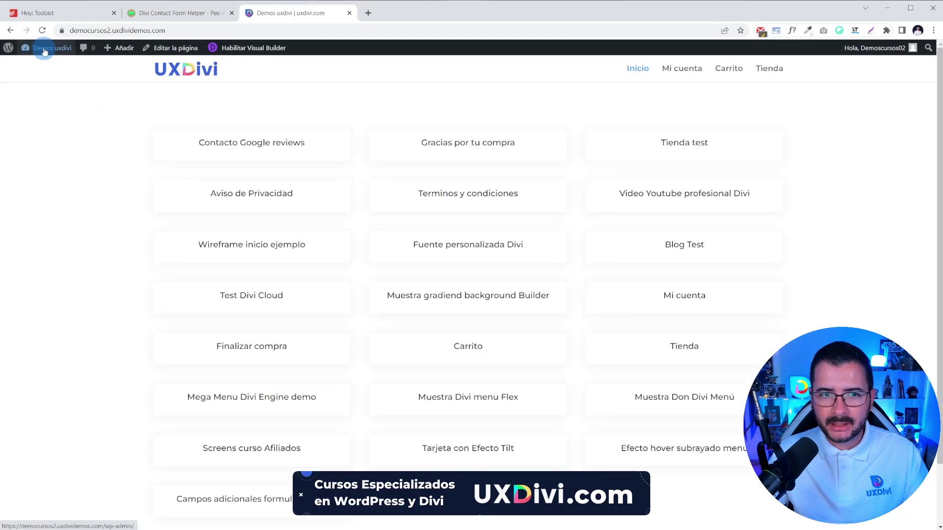
right_click(44, 51)
left_click(69, 55)
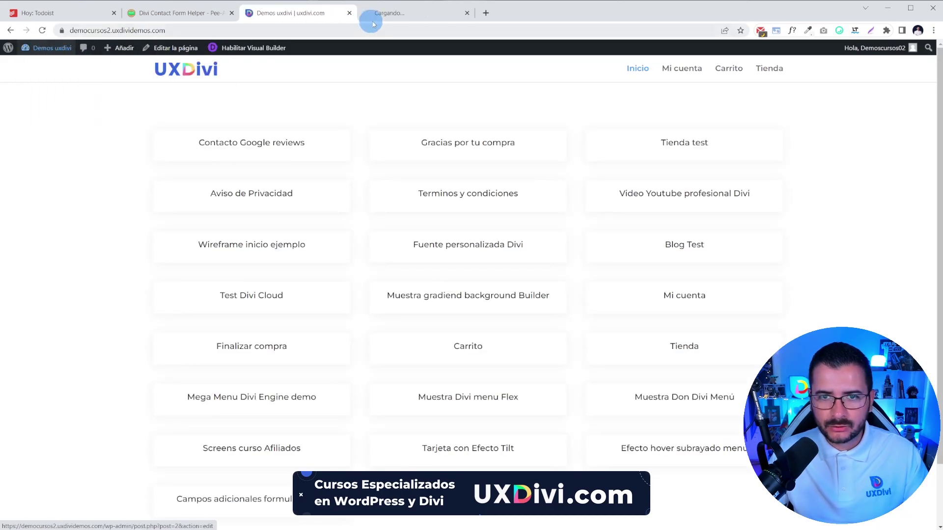
left_click_drag(366, 15, 309, 10)
Open the Test Divi Cloud page from the front end in the Divi Visual Builder.
left_click(373, 13)
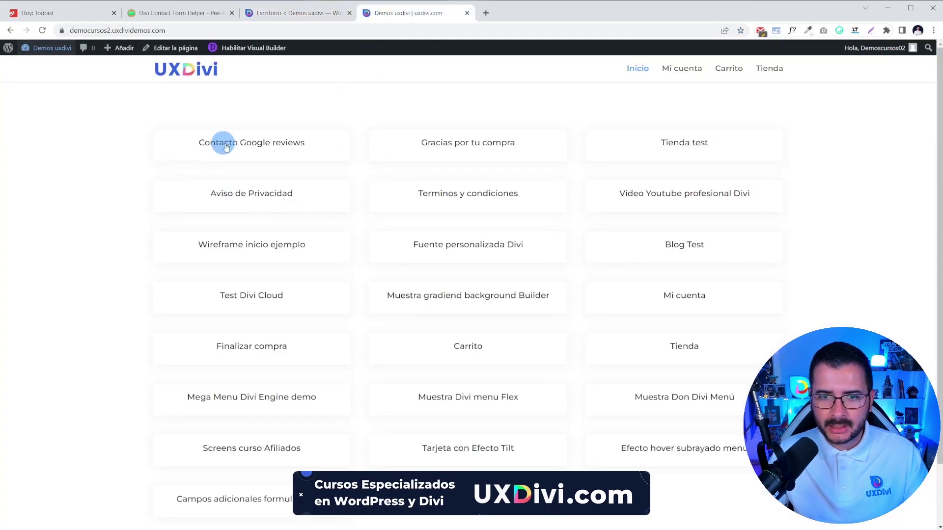
left_click(270, 306)
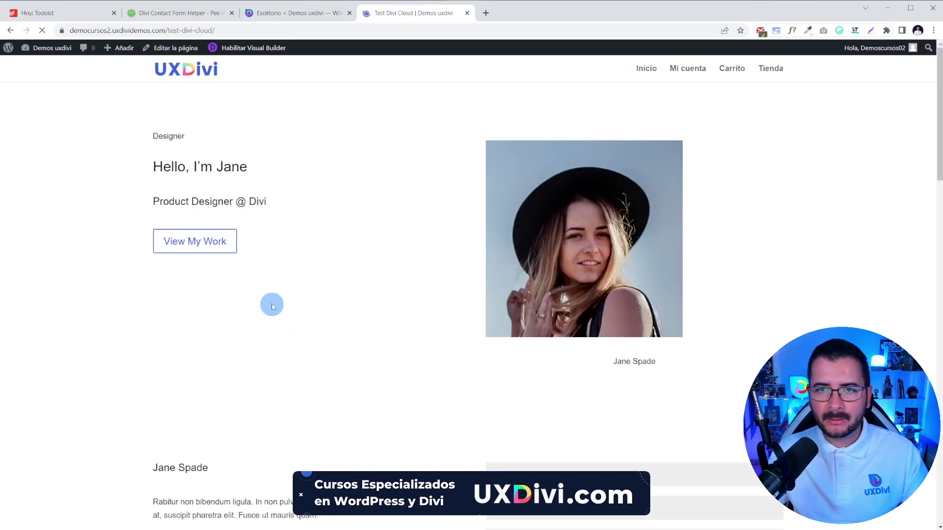
left_click(248, 49)
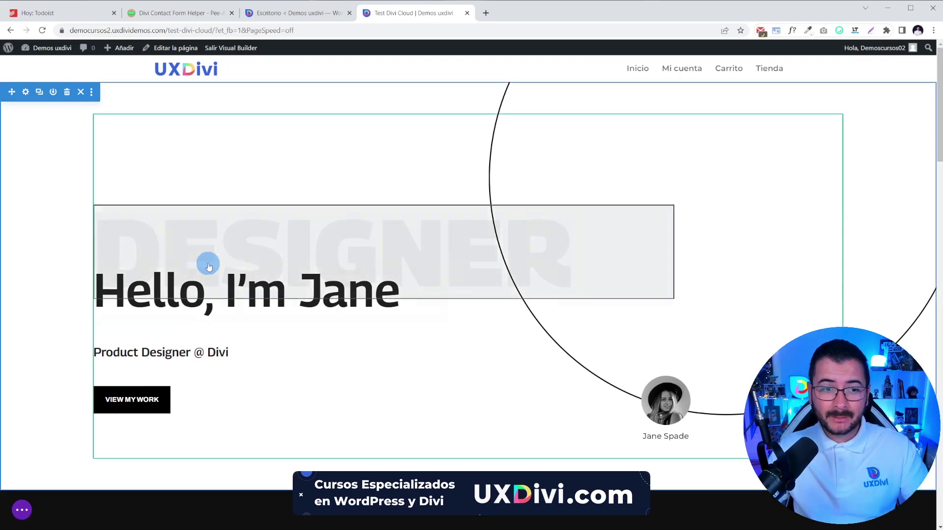
scroll(209, 265, "down", 3)
scroll(304, 307, "down", 3)
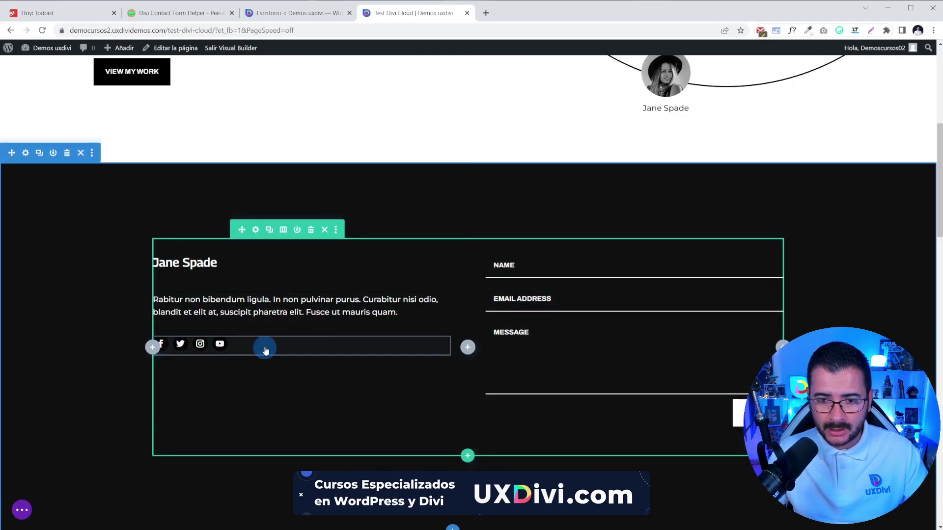
left_click(301, 362)
scroll(295, 201, "down", 4)
scroll(296, 206, "down", 3)
scroll(301, 221, "up", 10)
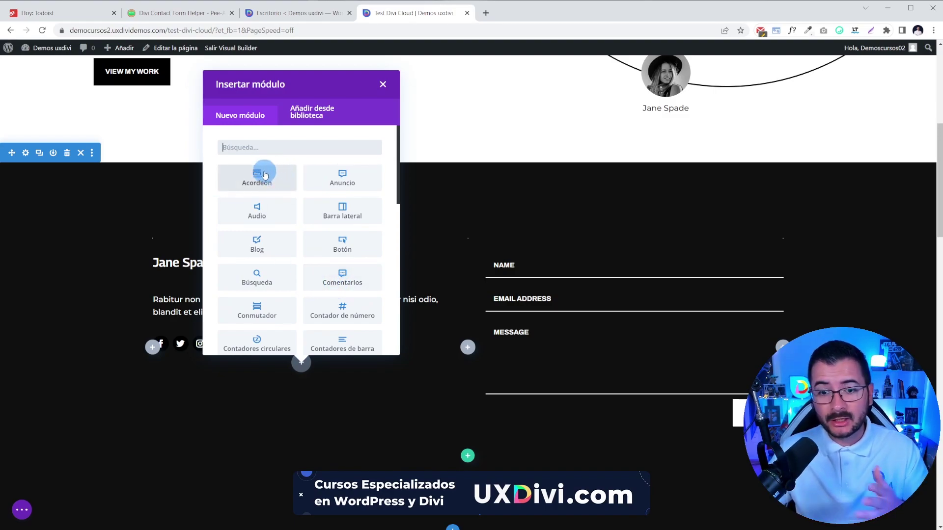
scroll(280, 236, "down", 10)
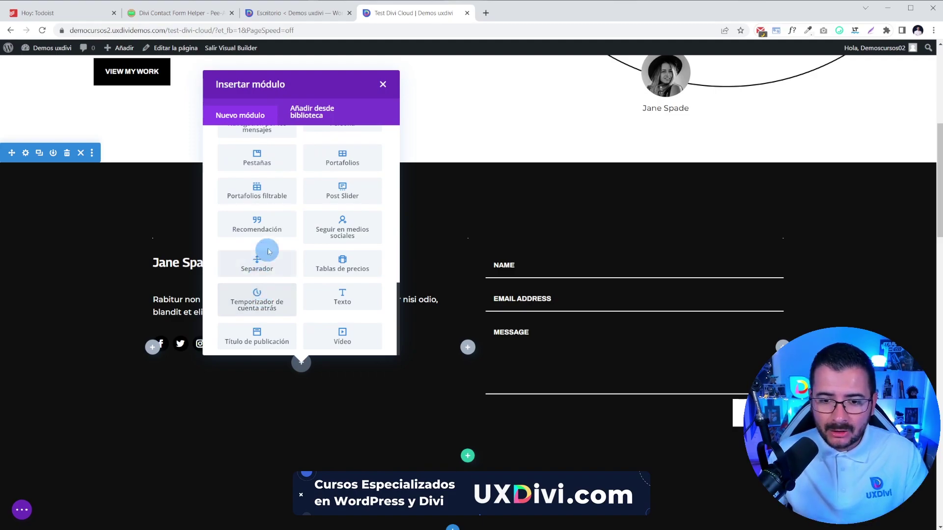
left_click(383, 84)
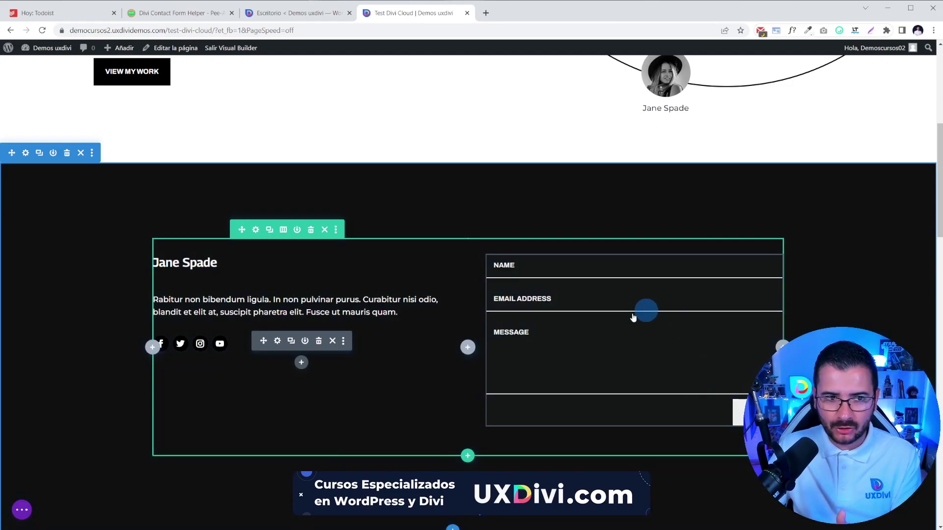
scroll(645, 315, "down", 3)
scroll(621, 315, "up", 2)
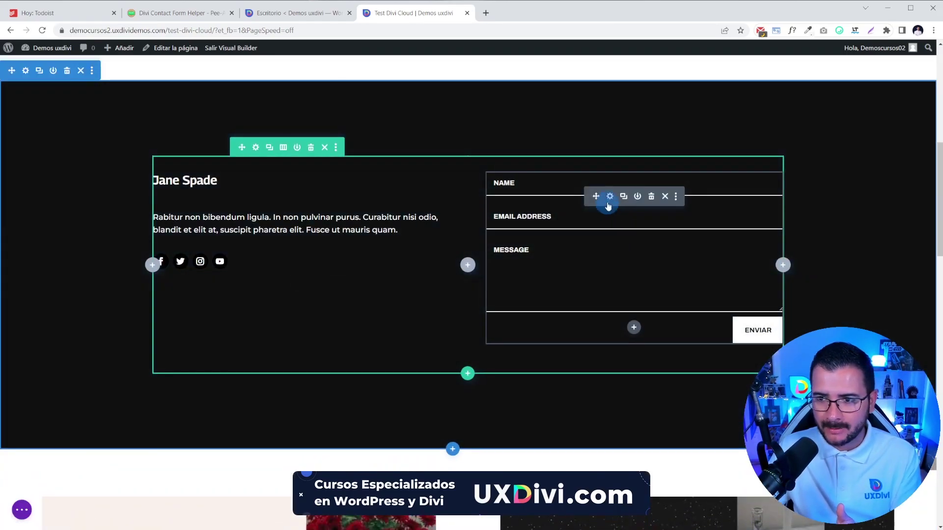
Open the Contact Form module settings and move the panel to the left edge.
left_click(609, 197)
left_click_drag(558, 104, 169, 90)
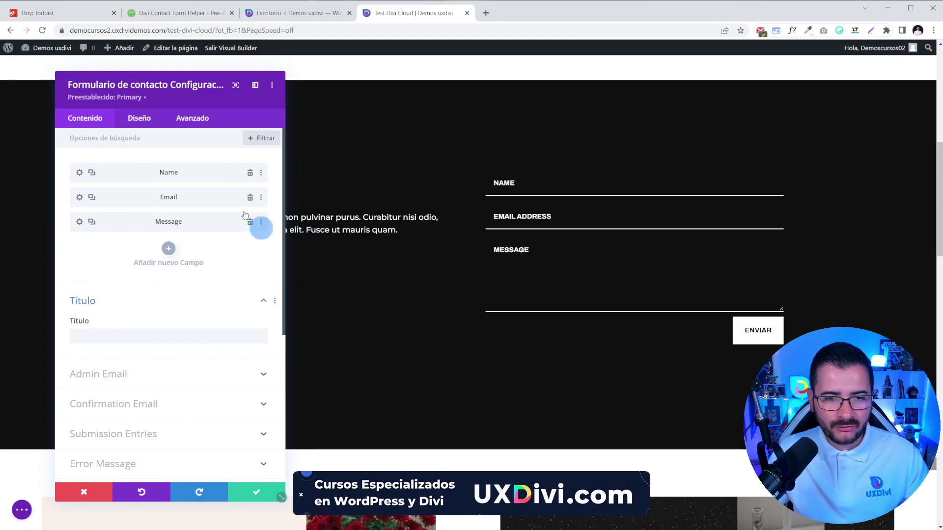
left_click_drag(284, 191, 288, 310)
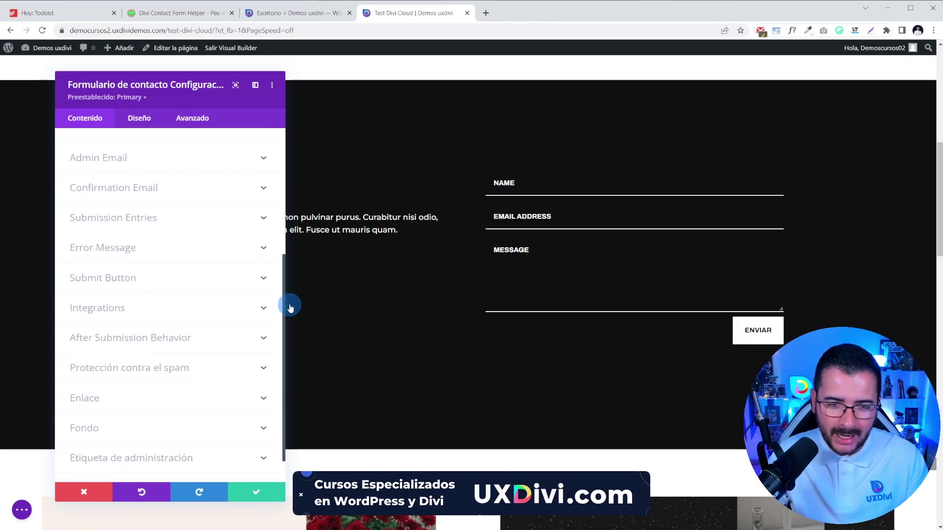
scroll(195, 290, "down", 1)
scroll(196, 294, "up", 3)
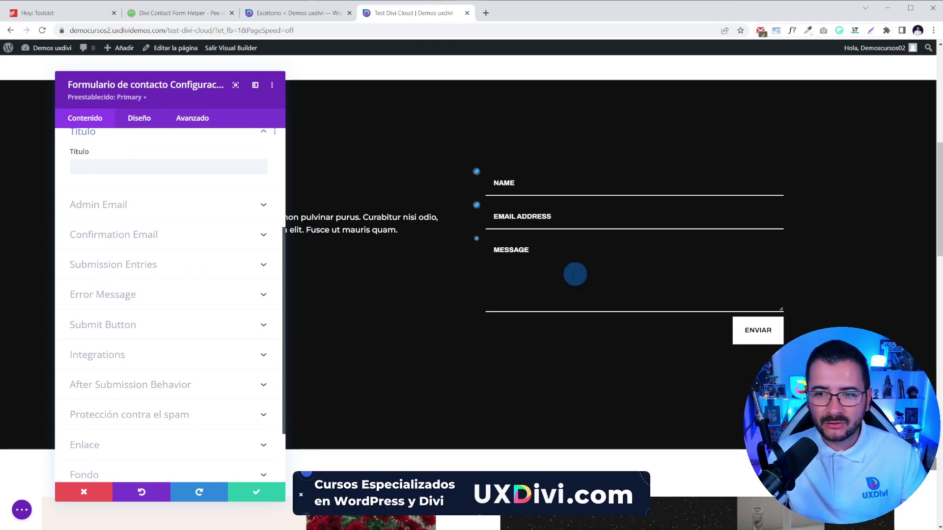
Look through the form's Diseño options, then switch to Contenido listing Name, Email and Message.
left_click(140, 119)
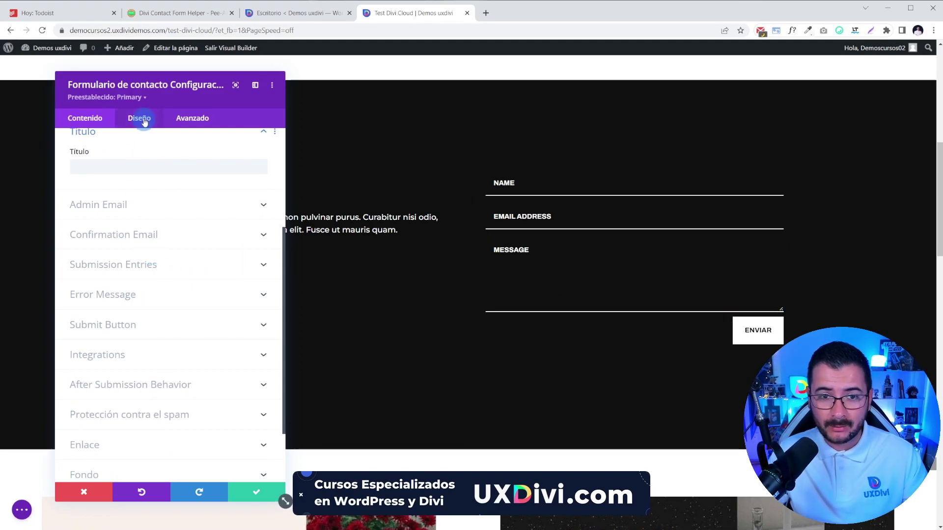
scroll(172, 216, "down", 6)
scroll(177, 236, "up", 6)
left_click(139, 125)
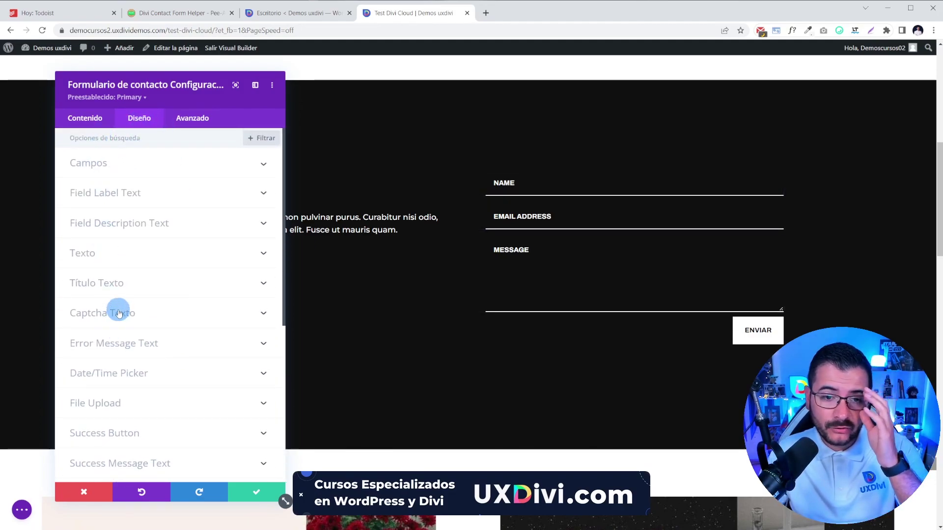
scroll(109, 260, "down", 2)
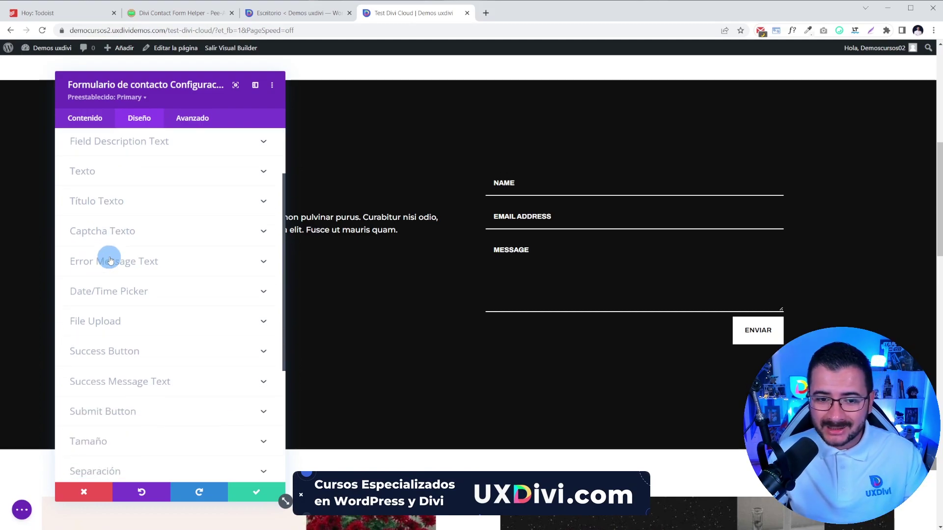
scroll(142, 262, "down", 2)
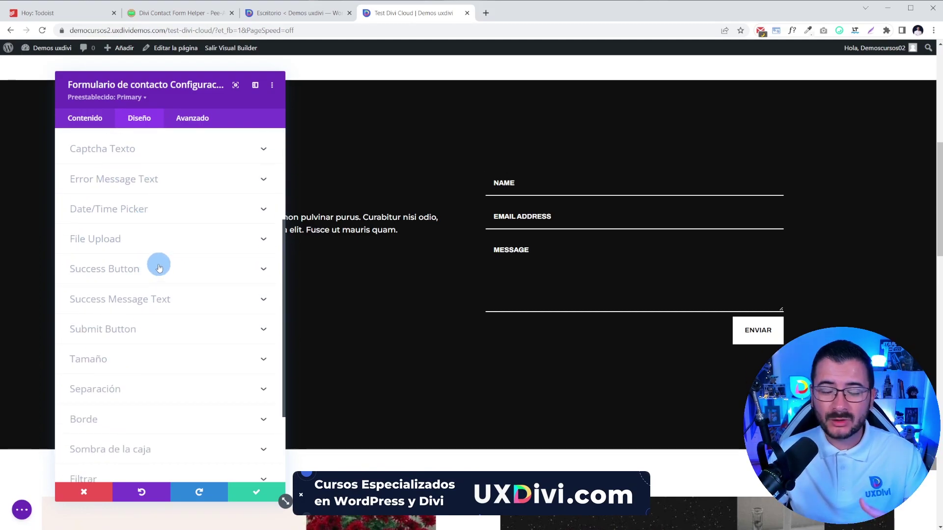
scroll(151, 267, "up", 4)
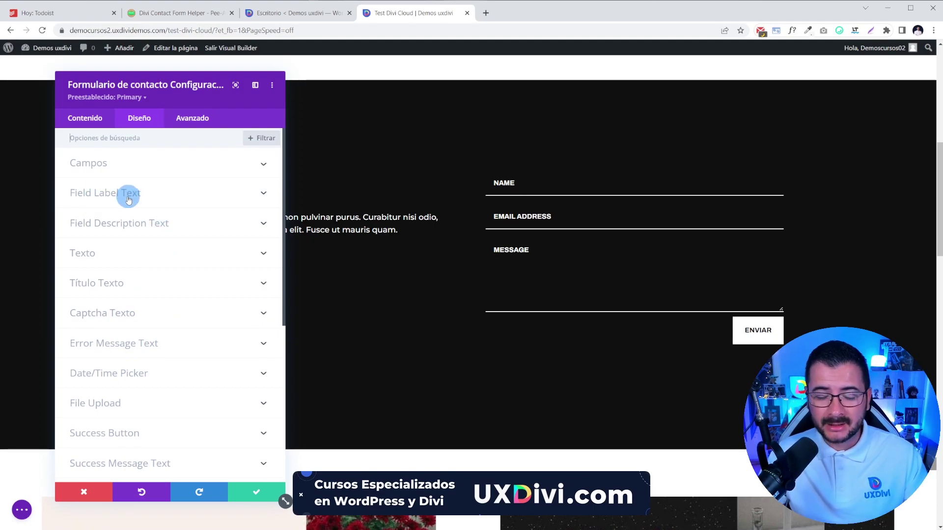
scroll(157, 196, "down", 2)
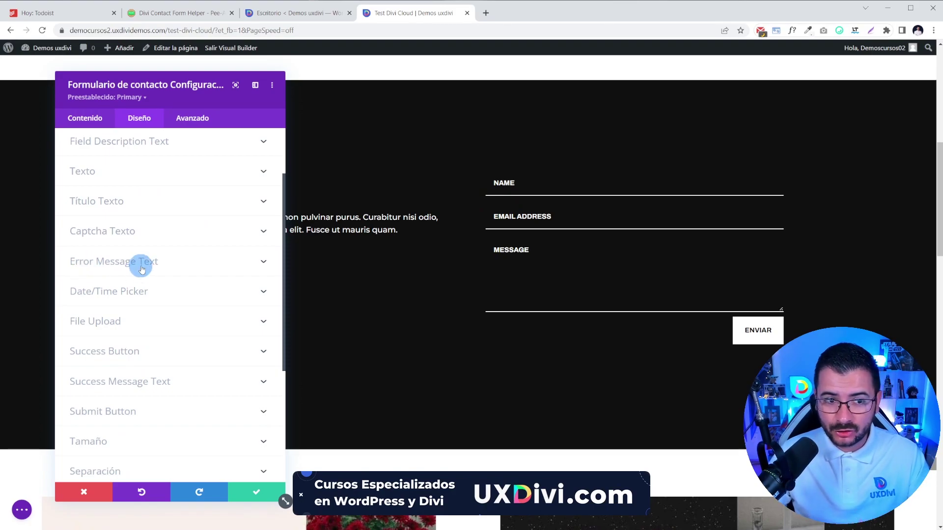
scroll(163, 285, "down", 2)
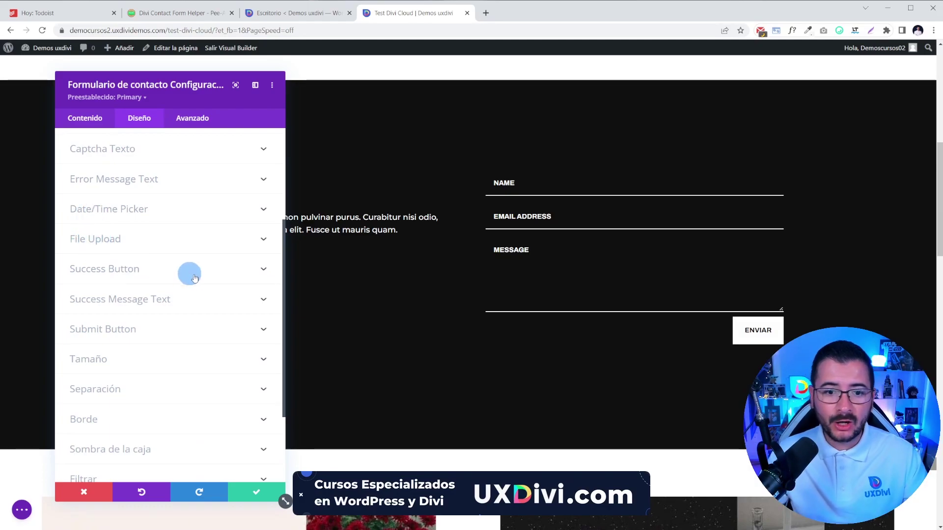
scroll(127, 280, "up", 2)
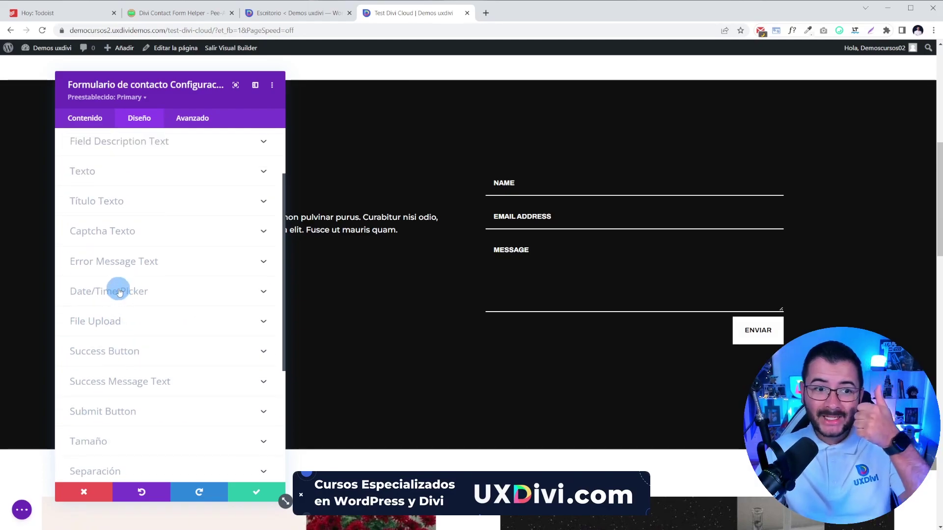
scroll(183, 276, "down", 2)
scroll(152, 274, "down", 2)
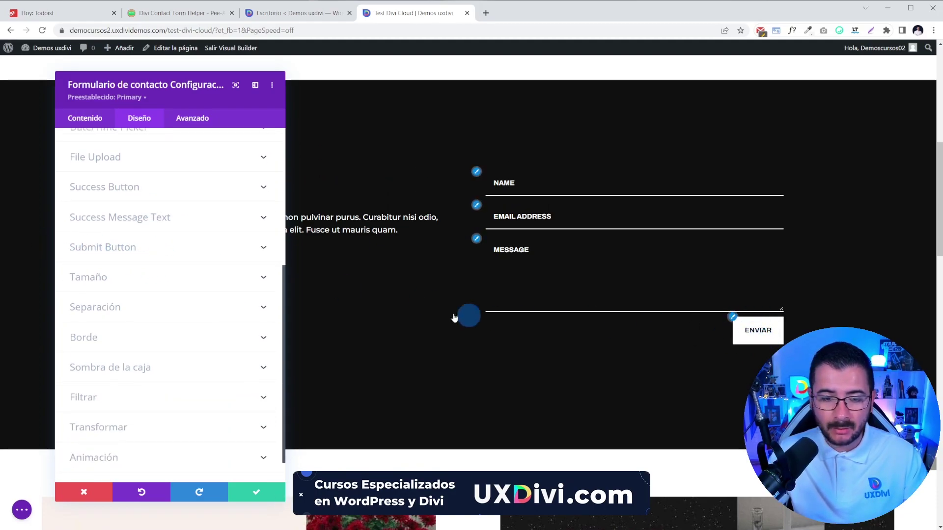
scroll(162, 268, "up", 5)
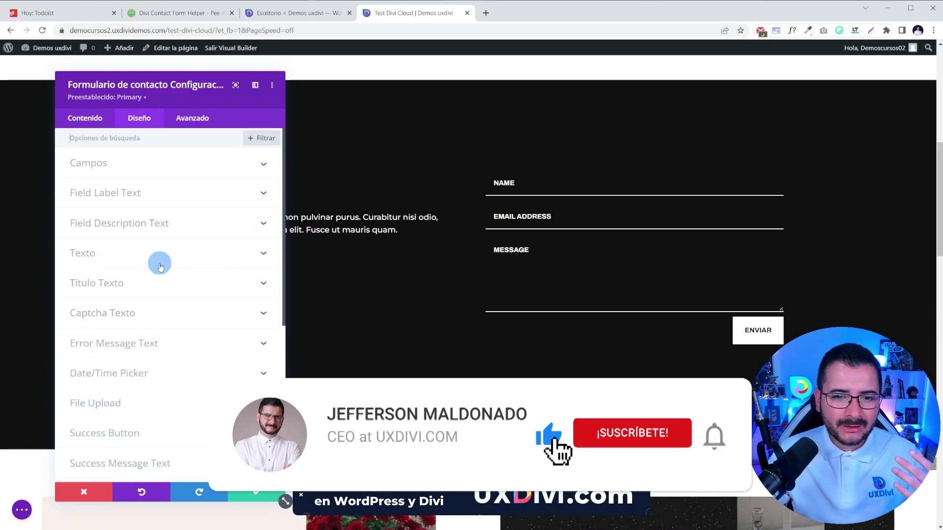
left_click(83, 120)
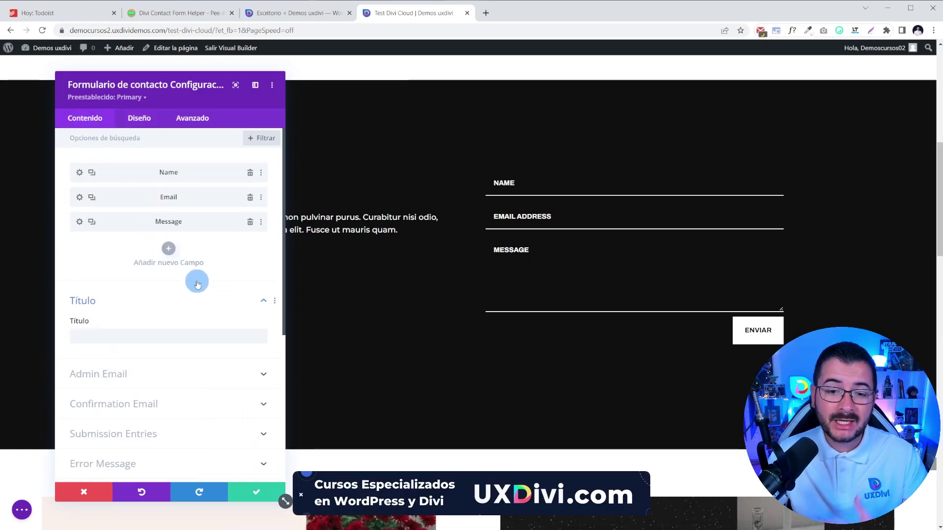
Add a new field labelled 'sdasdda' with Show Label On Frontend turned on.
left_click(169, 248)
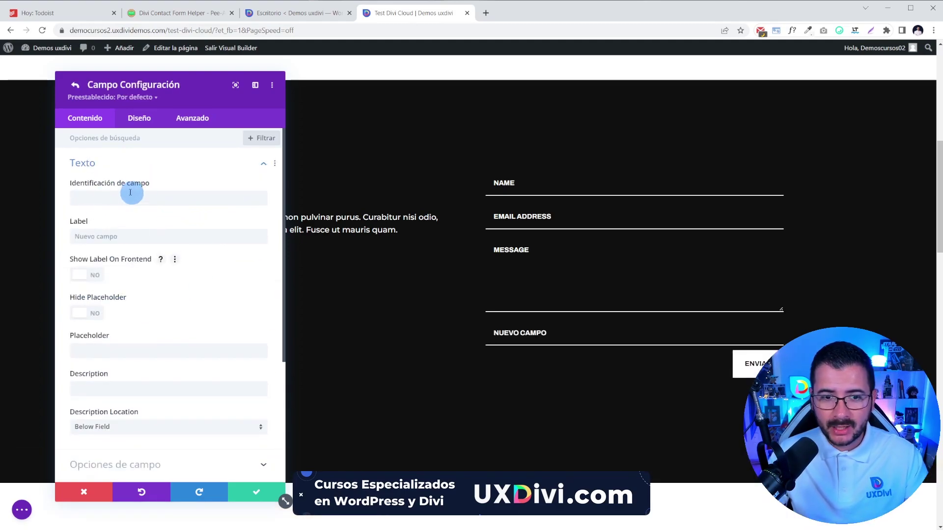
left_click(109, 198)
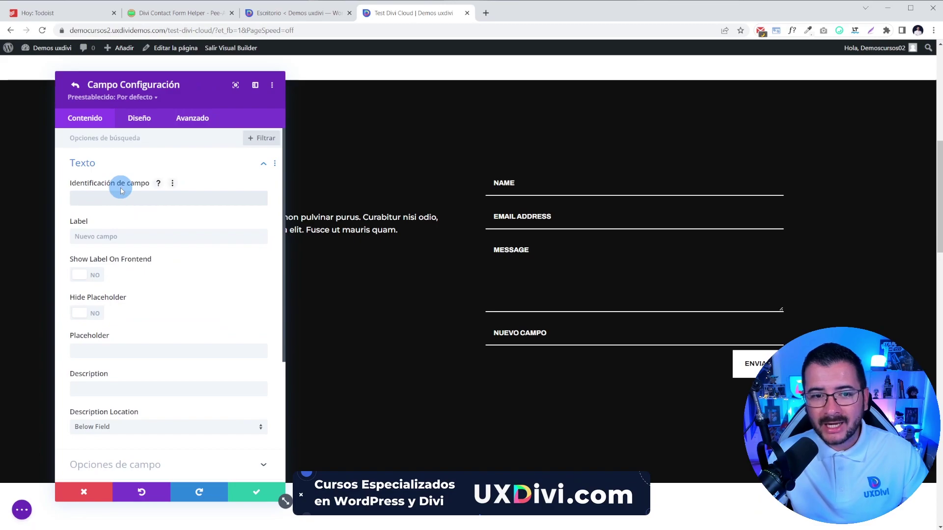
left_click(158, 183)
left_click(160, 185)
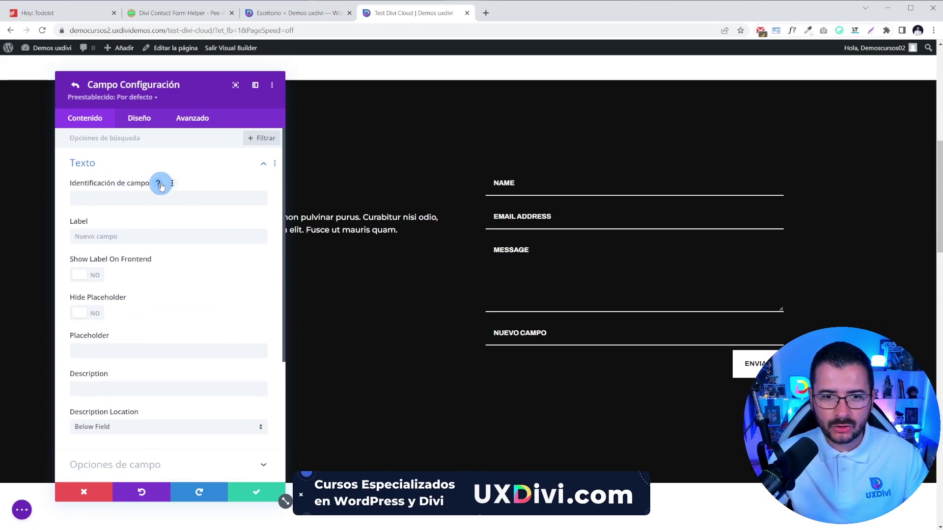
left_click(100, 237)
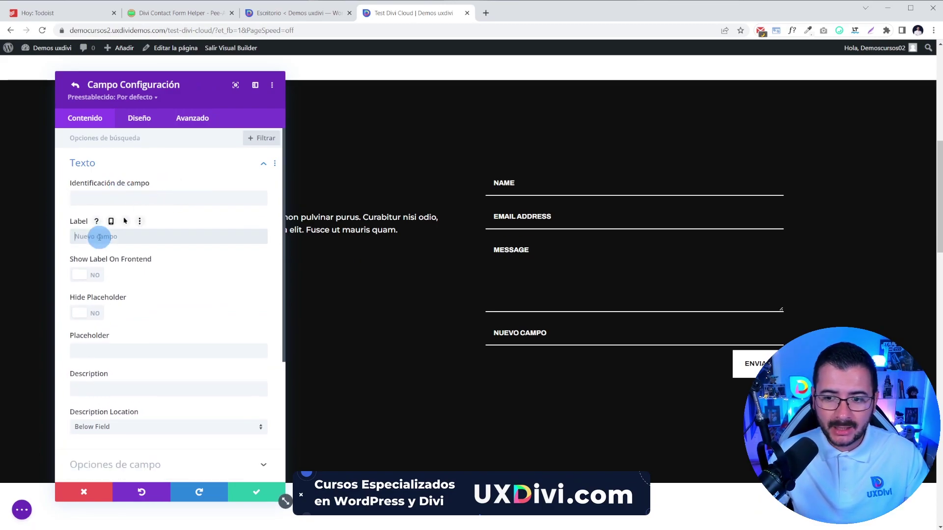
type("sdasdda")
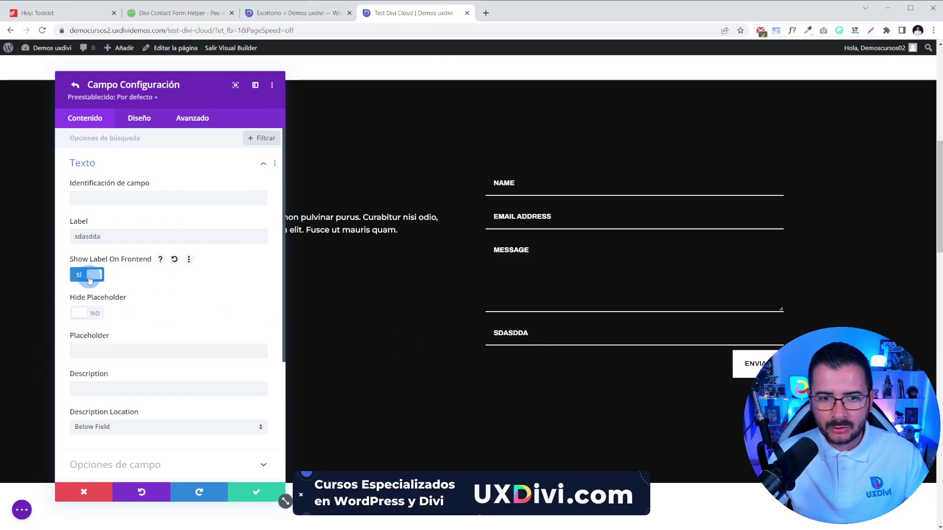
left_click(97, 319)
Give the new field placeholder 'asdasda' and a description, then save it.
left_click(89, 350)
type("asdasda")
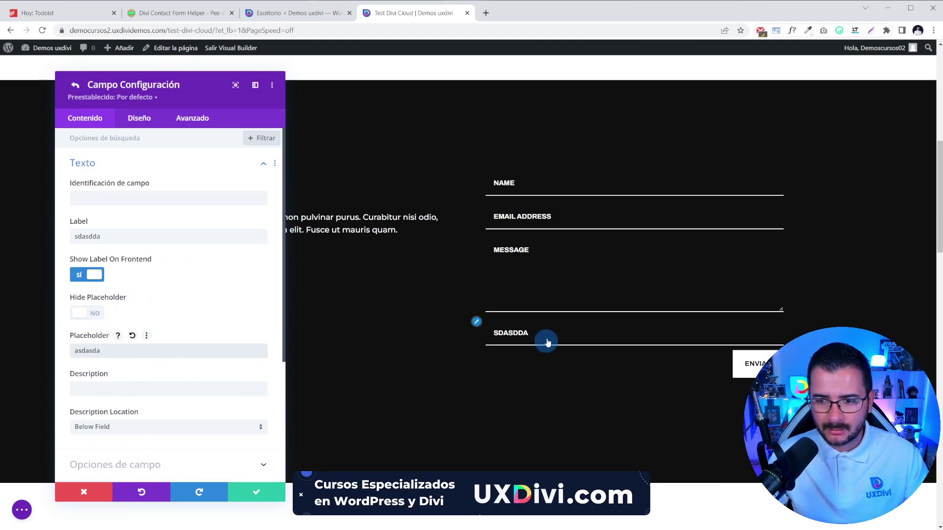
scroll(143, 324, "down", 2)
left_click(114, 309)
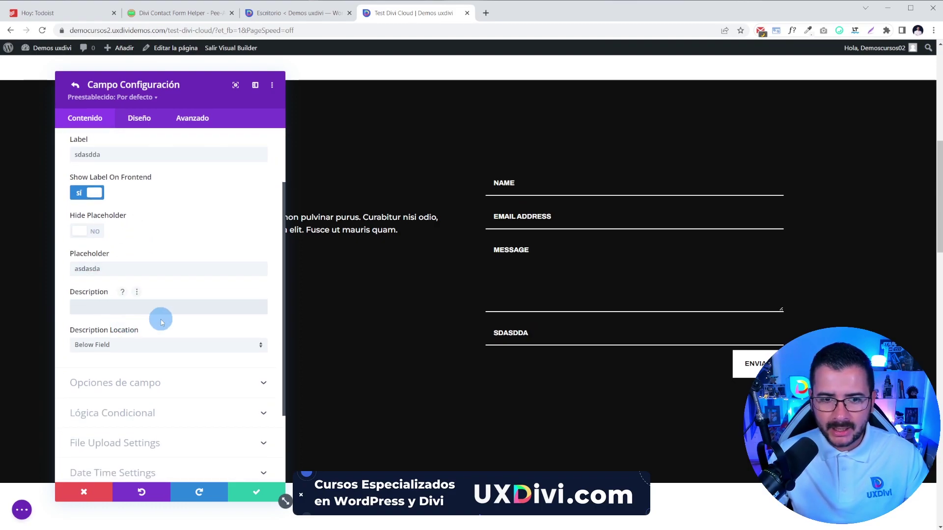
left_click(510, 388)
left_click(559, 358)
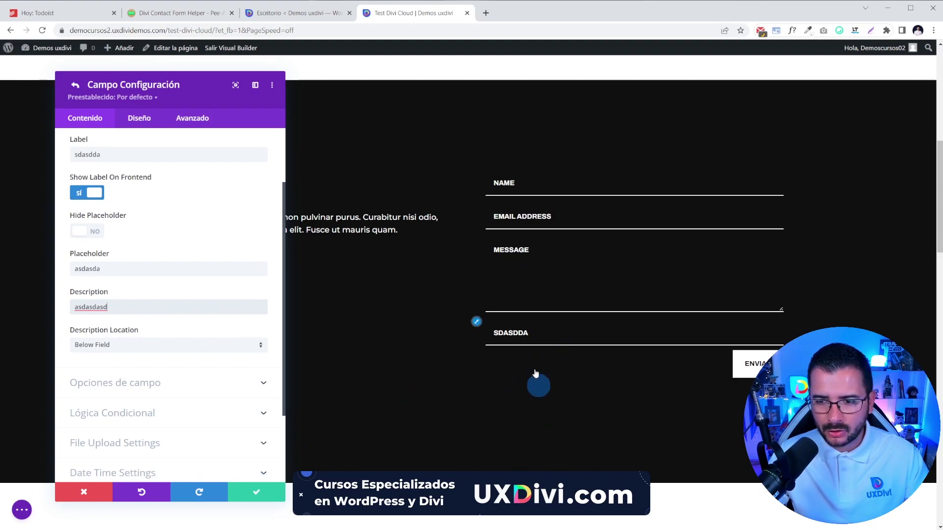
left_click(260, 494)
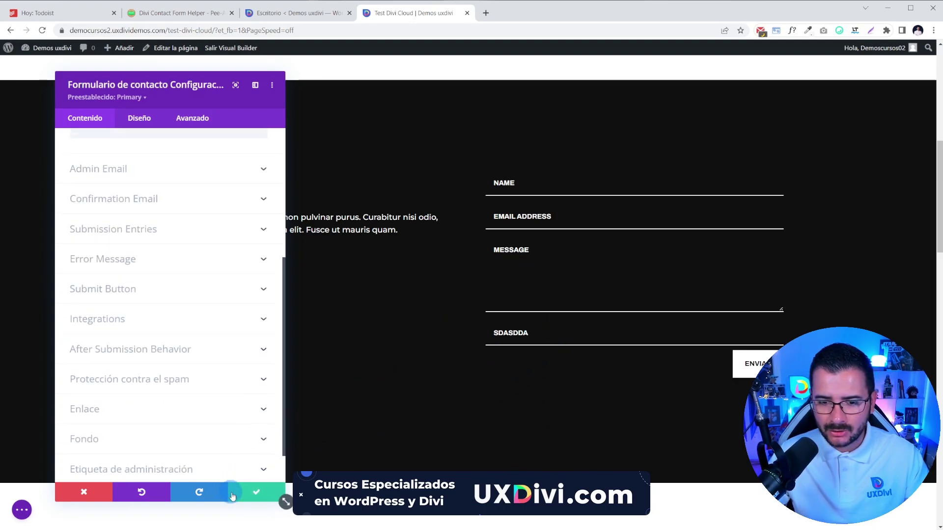
Save the contact form settings and duplicate the dark contact section.
left_click(253, 492)
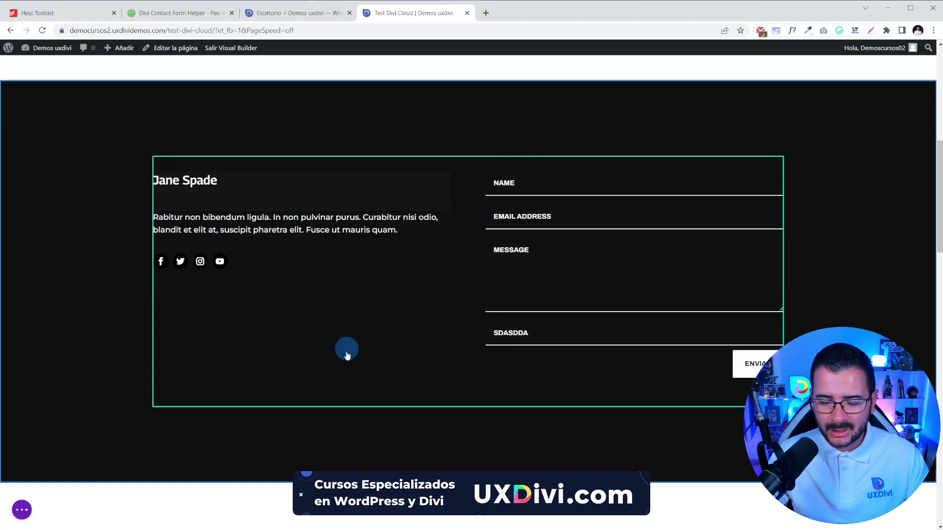
scroll(349, 348, "down", 5)
scroll(377, 358, "up", 7)
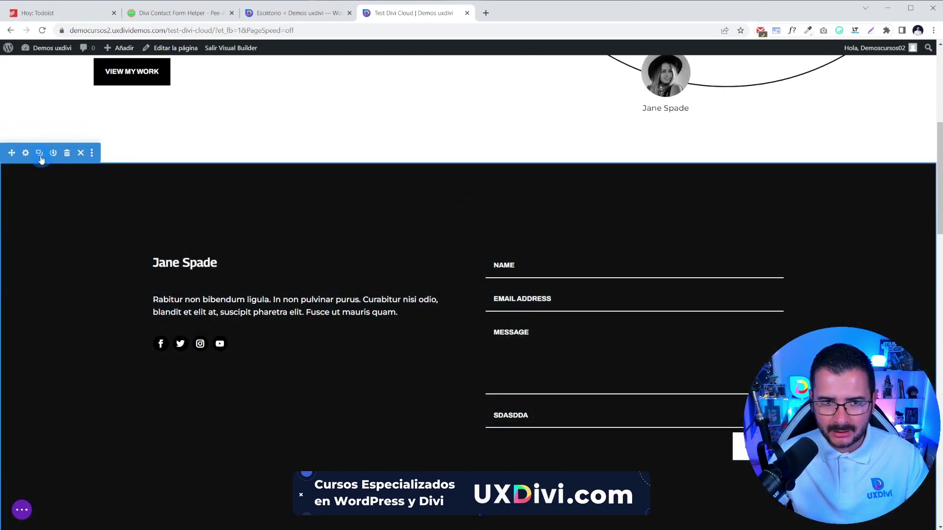
left_click(40, 158)
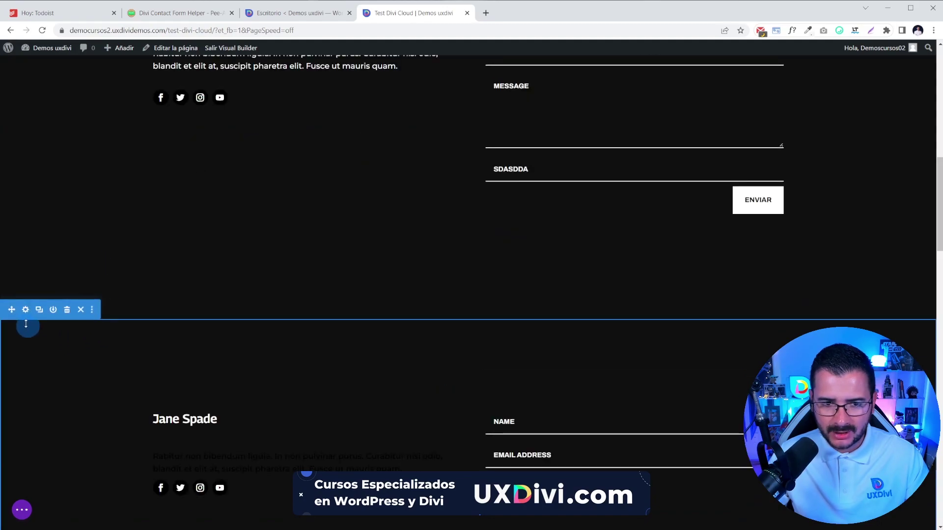
Set the copied section's Fondo colour to light grey #d8d8d8 and save.
left_click(23, 310)
left_click(91, 196)
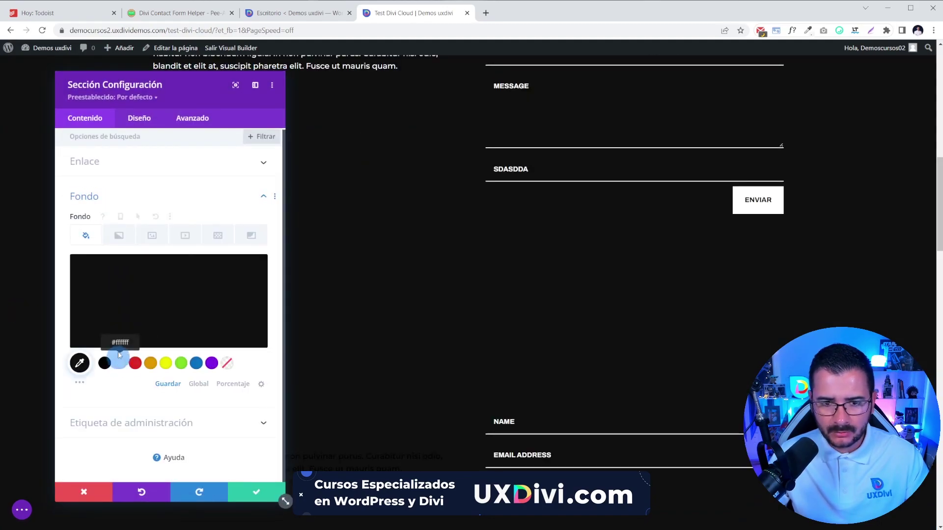
left_click(120, 363)
left_click_drag(95, 304, 50, 261)
left_click(230, 451)
left_click(257, 492)
Open the grey copy's contact form Diseño > Campos styling options.
scroll(381, 458, "down", 5)
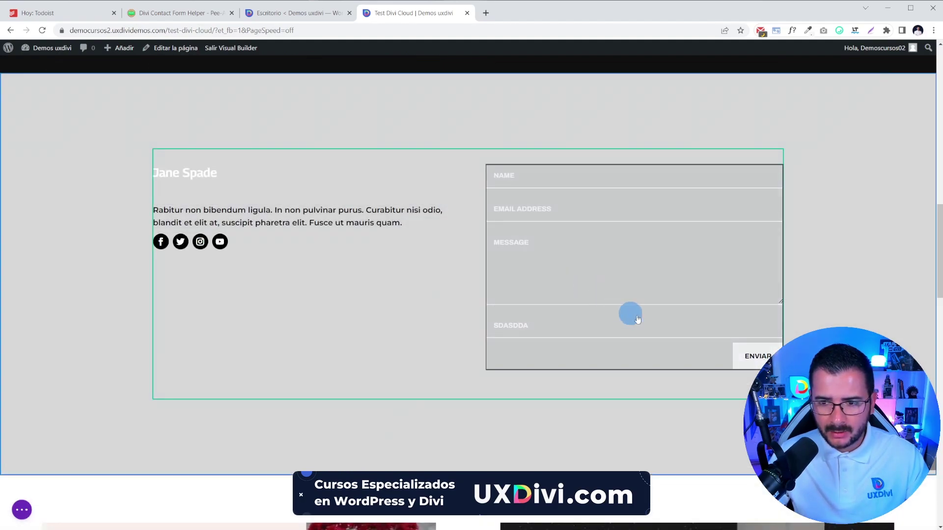
left_click(610, 190)
left_click(139, 118)
left_click(90, 167)
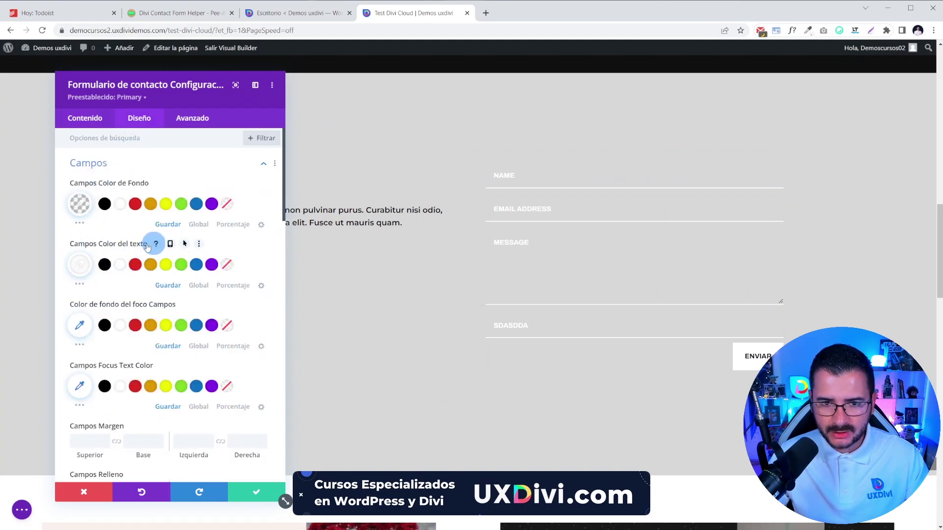
Set the grey copy's form field text colour to black.
left_click(82, 265)
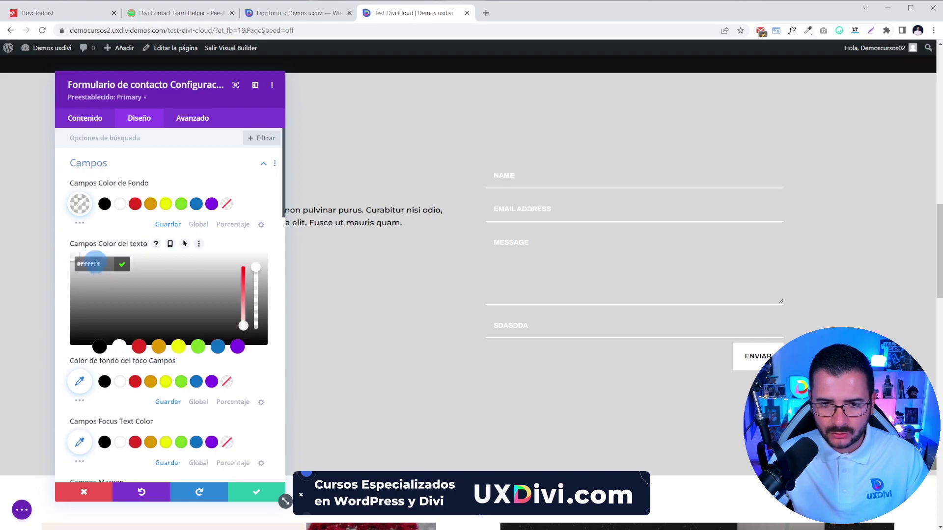
left_click(96, 229)
left_click(104, 265)
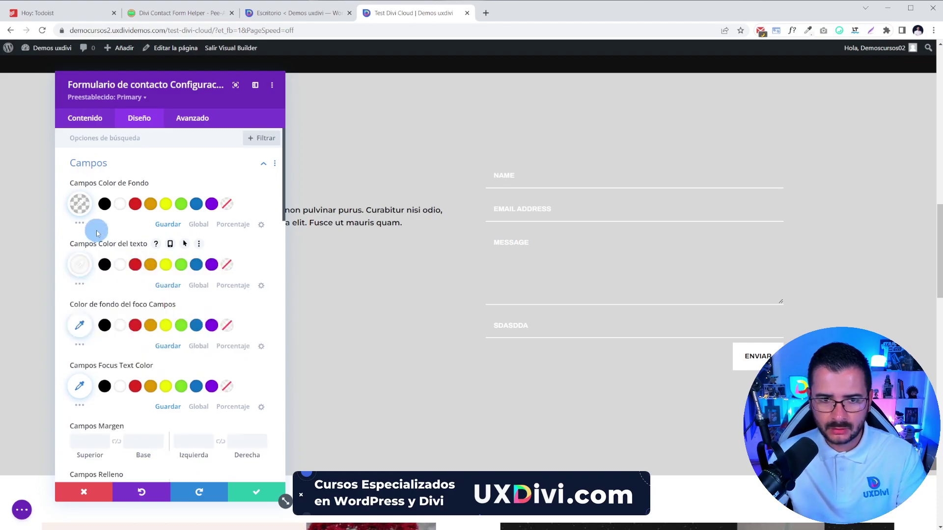
scroll(145, 289, "down", 3)
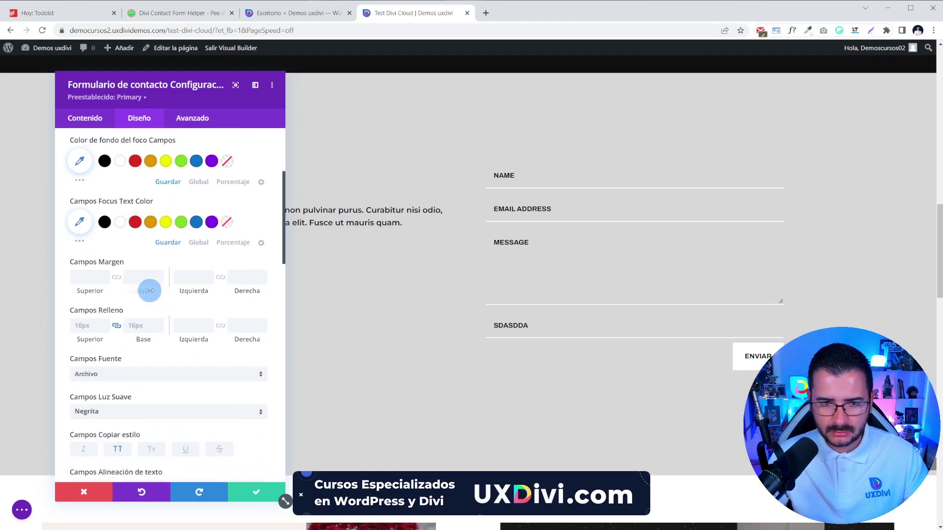
scroll(150, 291, "down", 10)
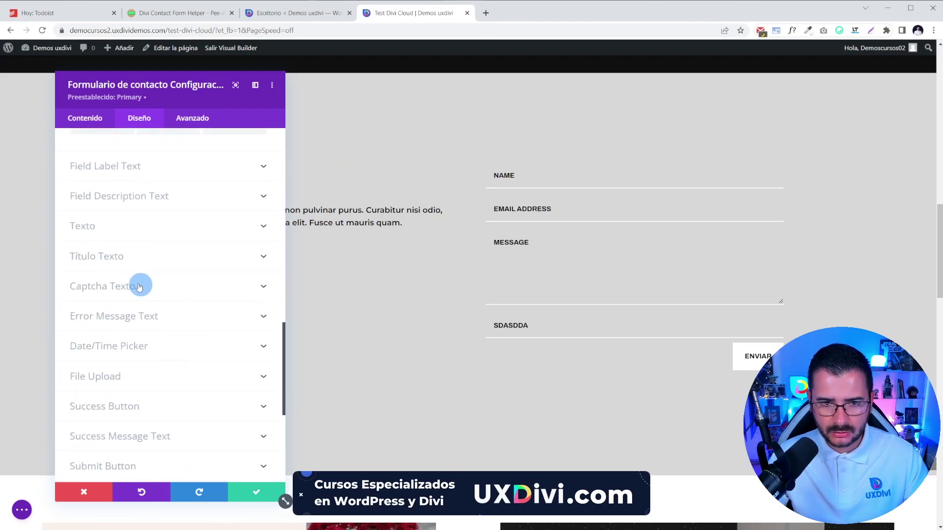
scroll(144, 398, "up", 3)
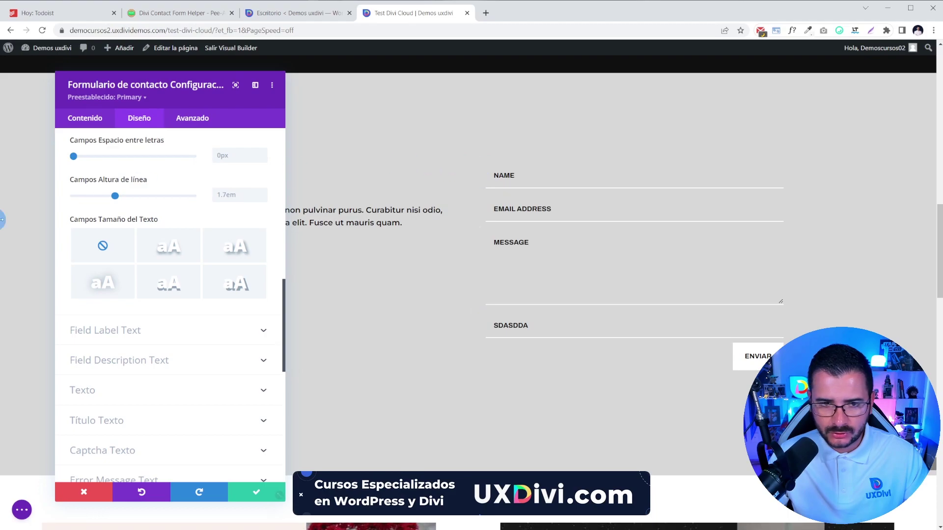
scroll(131, 250, "up", 5)
scroll(140, 259, "up", 3)
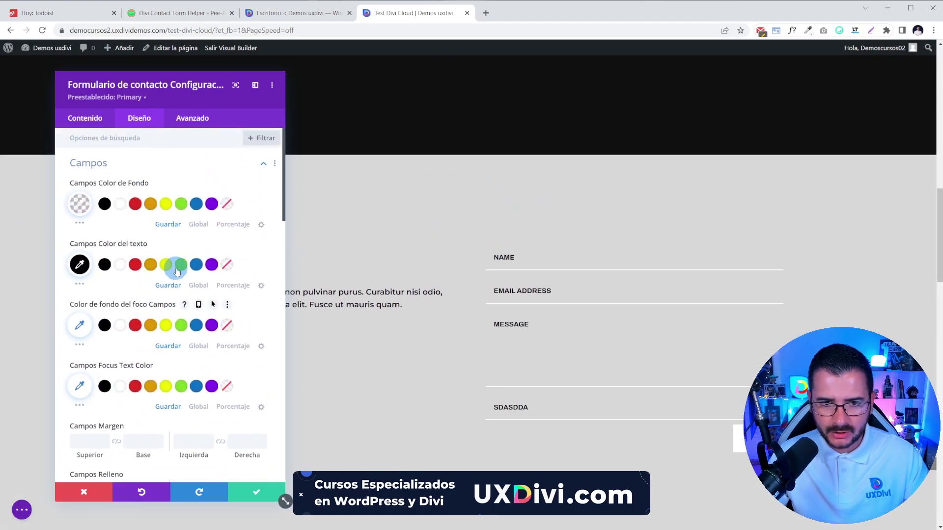
Give the fields 2px black borders and save the contact form settings.
left_click(94, 158)
scroll(129, 340, "down", 3)
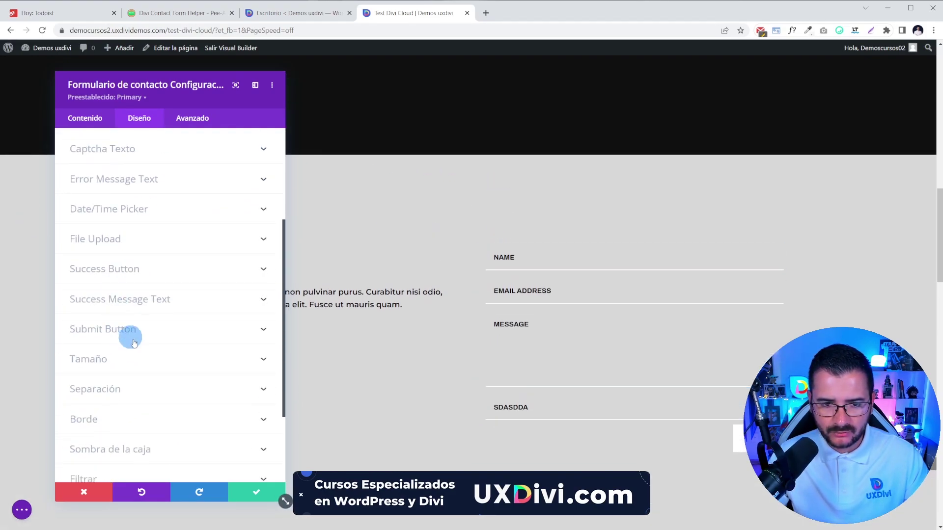
left_click(96, 420)
scroll(77, 334, "down", 3)
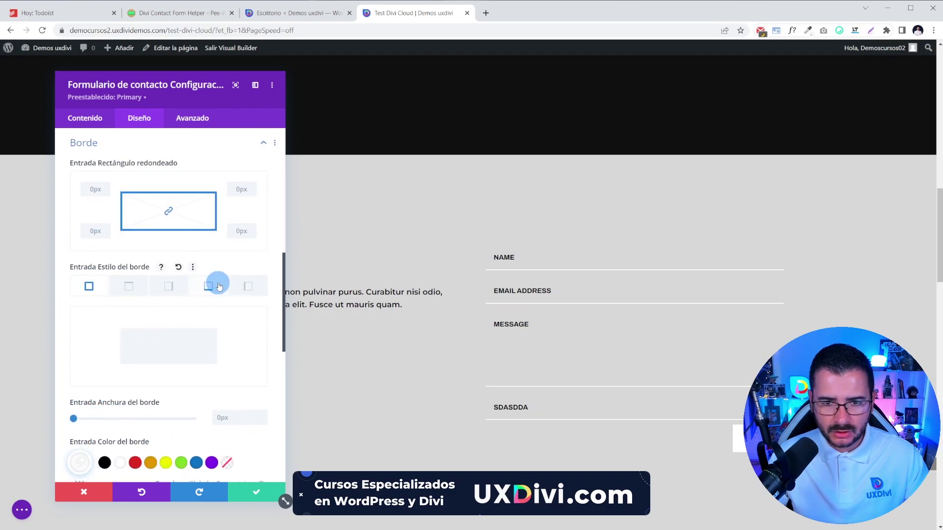
scroll(191, 343, "down", 3)
left_click(104, 299)
left_click(97, 356)
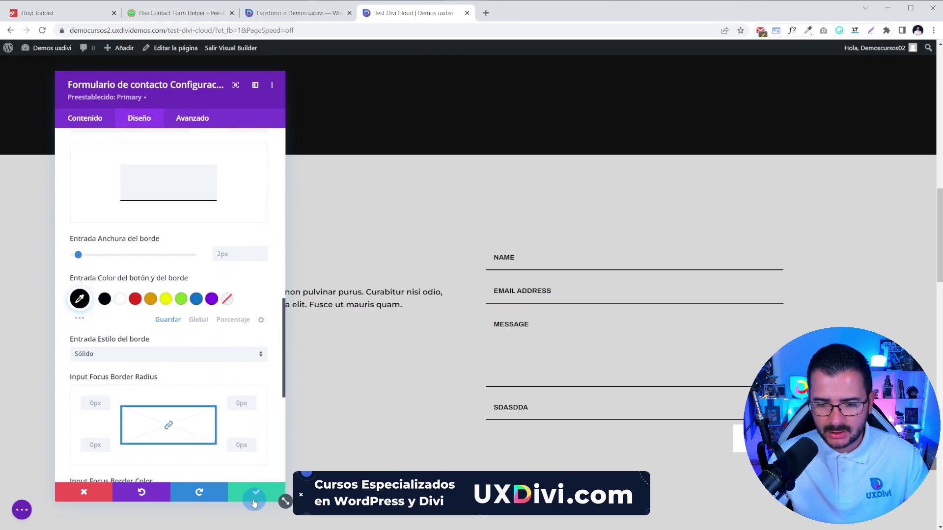
left_click(256, 492)
scroll(111, 286, "up", 2)
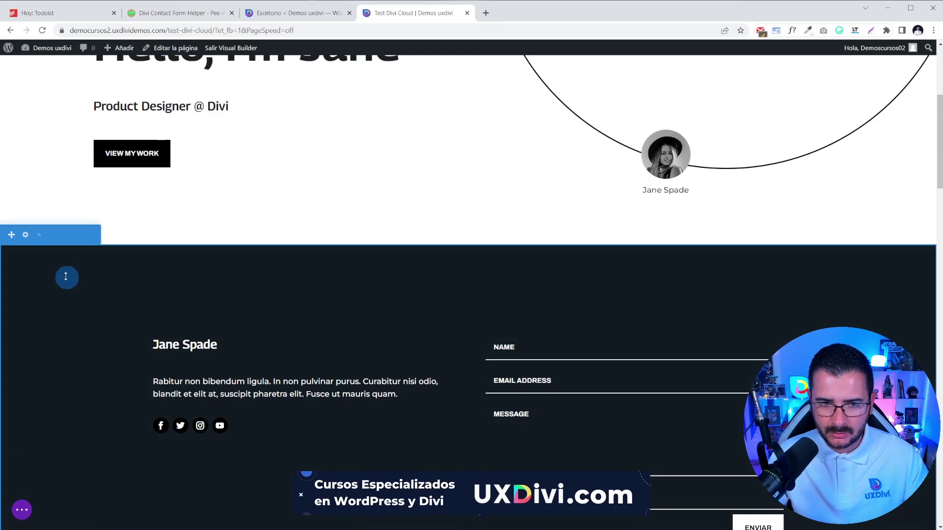
Open Field_4's settings, keeping its description below the field.
scroll(588, 278, "down", 2)
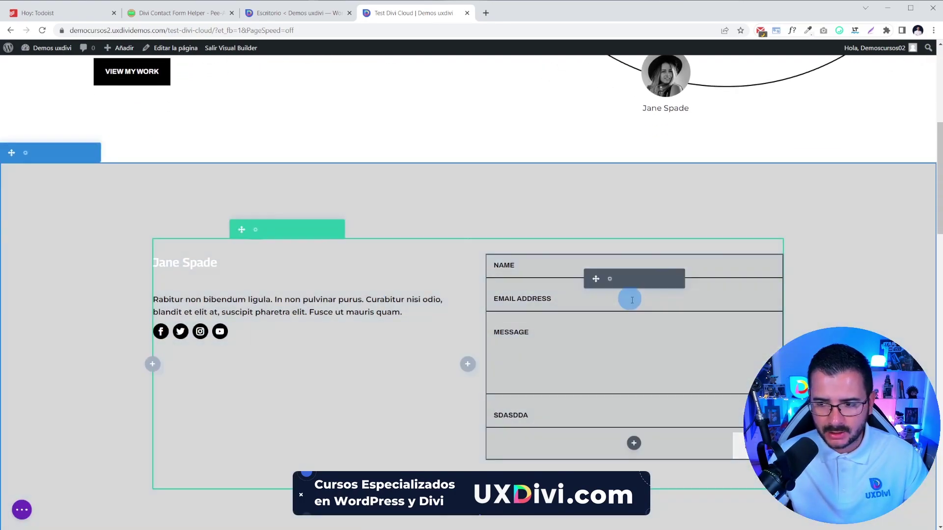
left_click(615, 284)
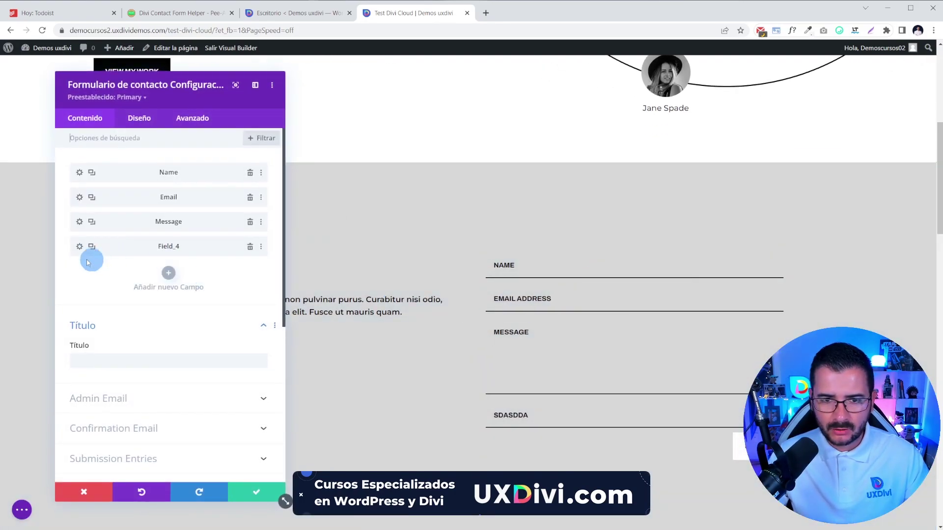
left_click(79, 247)
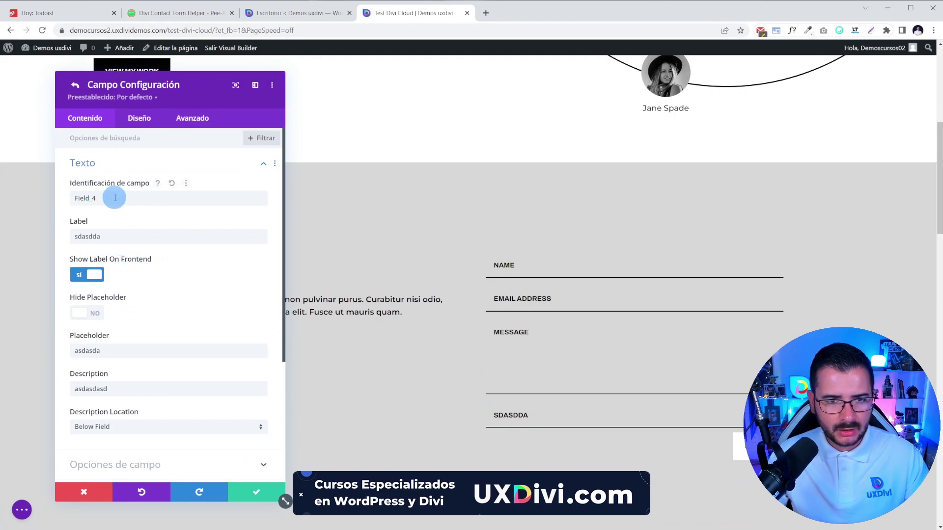
scroll(126, 211, "down", 2)
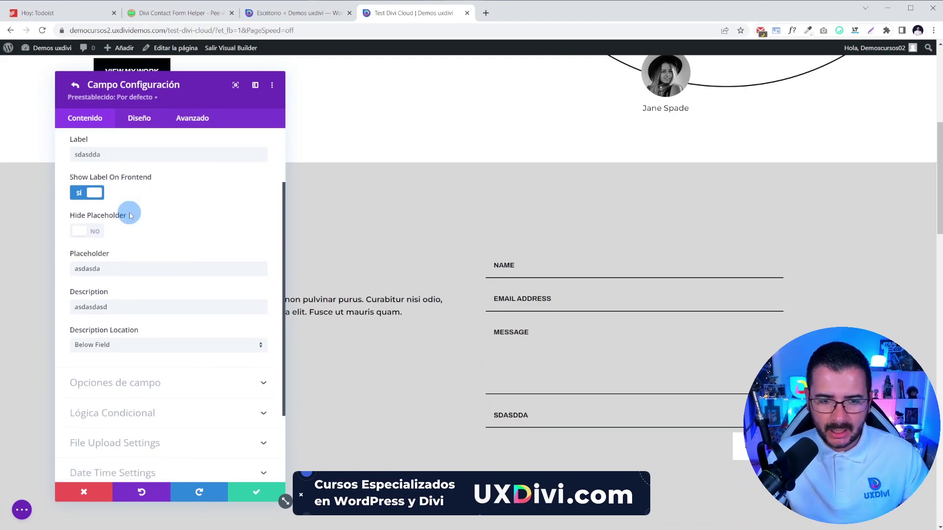
left_click(125, 344)
left_click(109, 372)
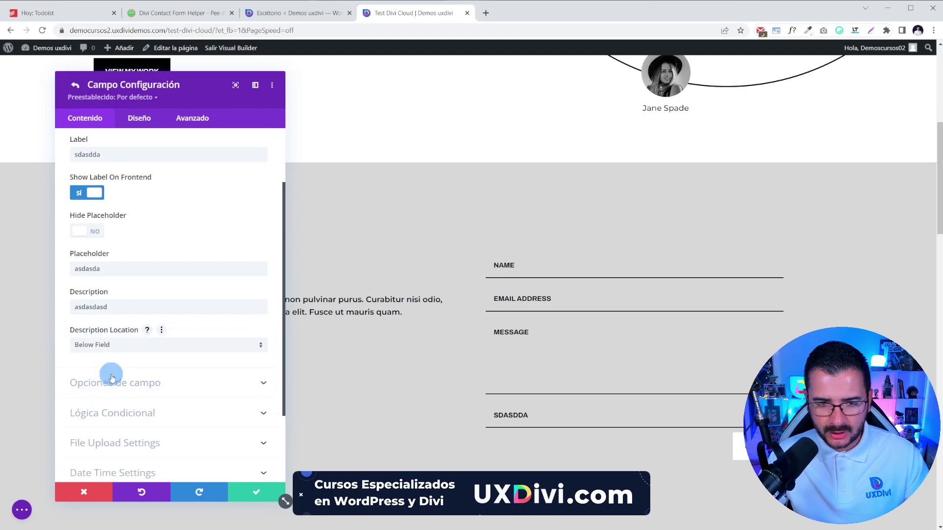
scroll(122, 343, "down", 2)
scroll(157, 294, "up", 4)
left_click(88, 162)
left_click(103, 190)
Change Field_4's type to Casilla de verificación with a columns layout.
left_click(133, 179)
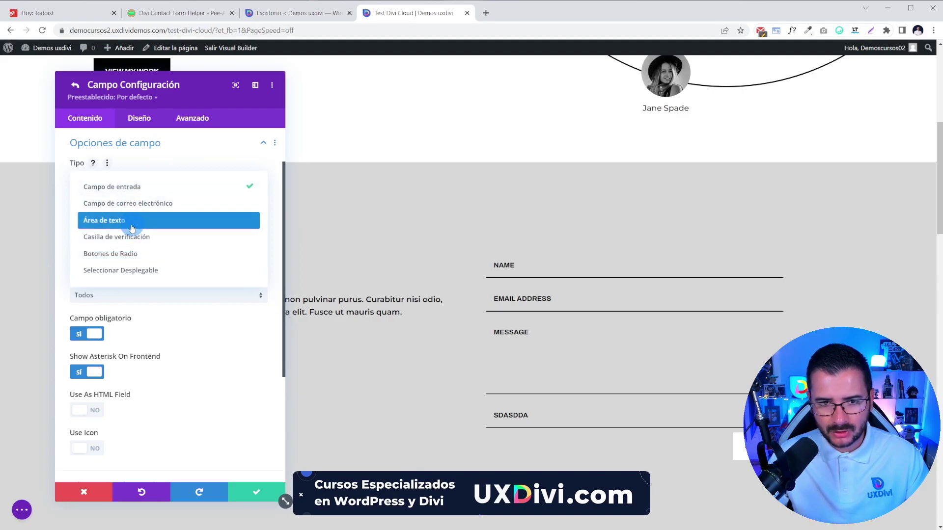
left_click(143, 237)
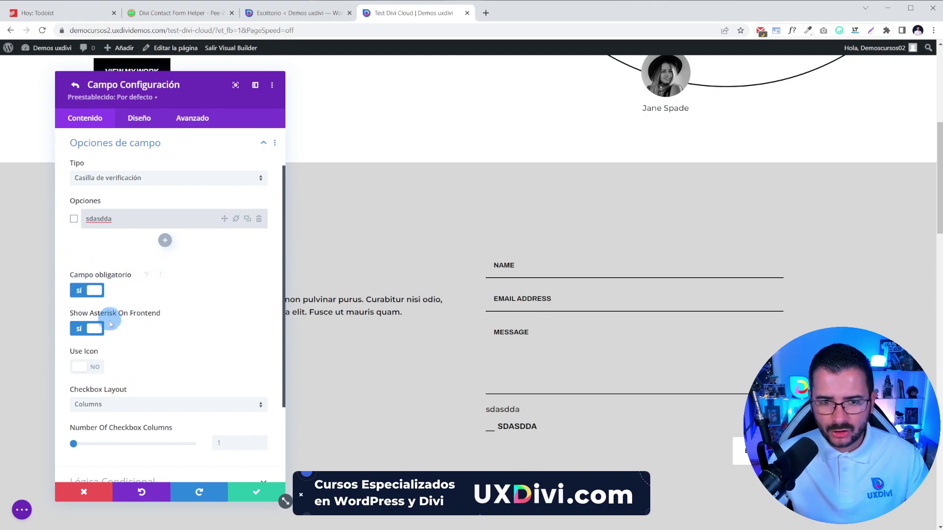
scroll(132, 327, "down", 2)
left_click(110, 322)
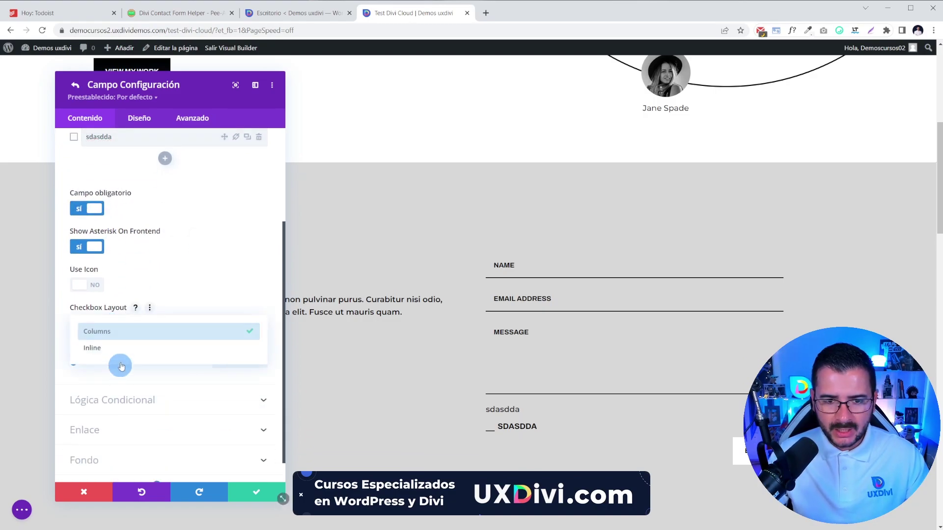
left_click(120, 350)
left_click(116, 332)
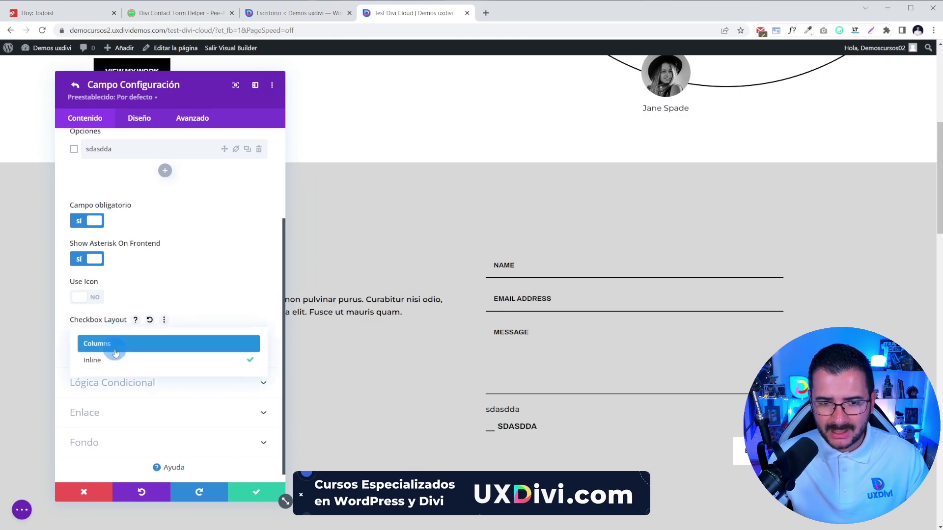
left_click(122, 346)
scroll(133, 274, "down", 1)
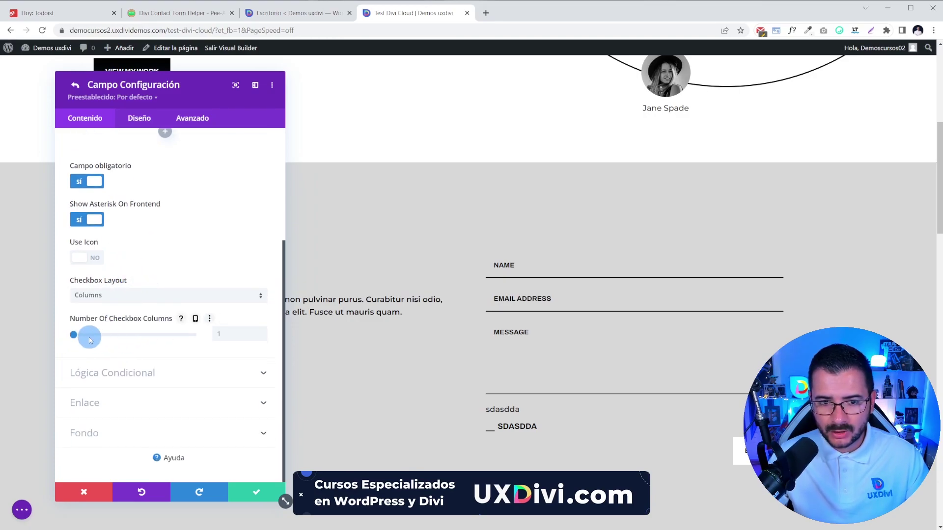
scroll(112, 298, "up", 4)
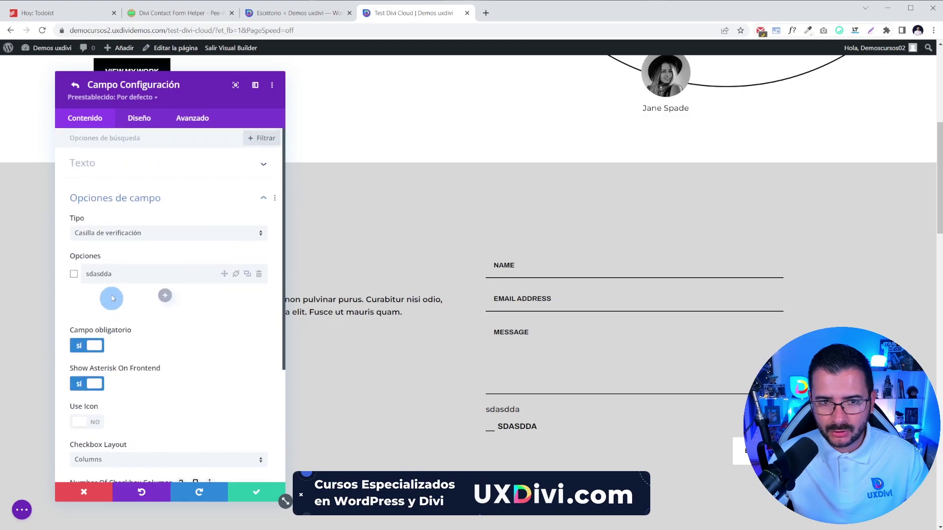
Duplicate the sdasdda option into four checkboxes arranged in 2 columns.
left_click(247, 274)
left_click(247, 274)
left_click(247, 274)
scroll(149, 347, "down", 4)
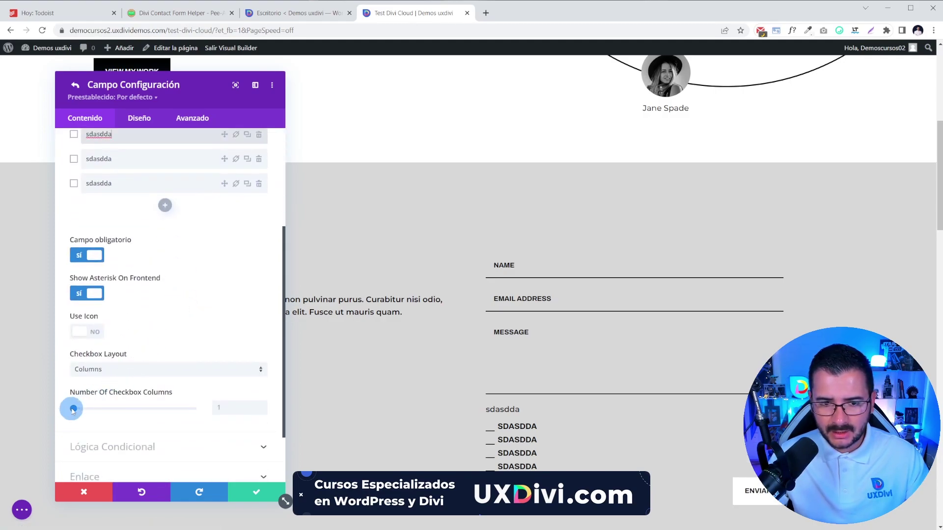
left_click_drag(72, 409, 98, 412)
left_click(113, 371)
left_click(107, 395)
left_click(120, 378)
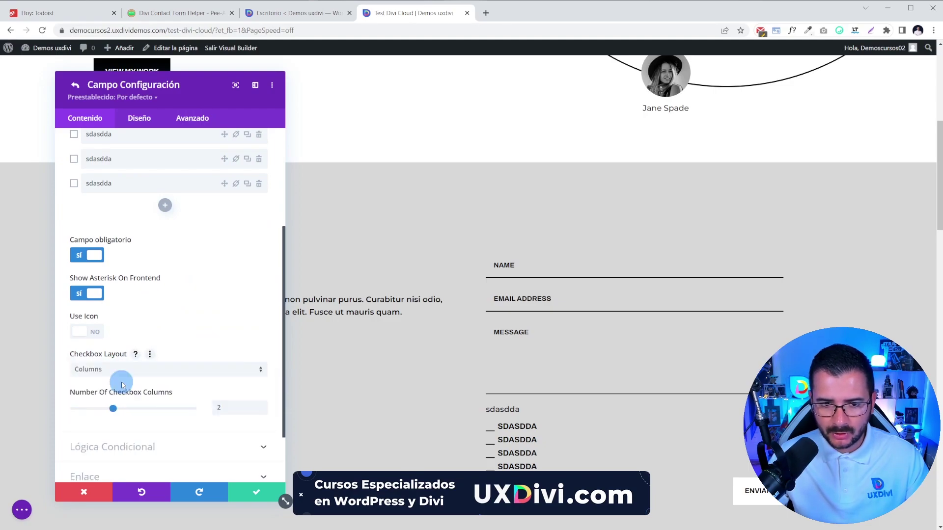
scroll(101, 351, "down", 2)
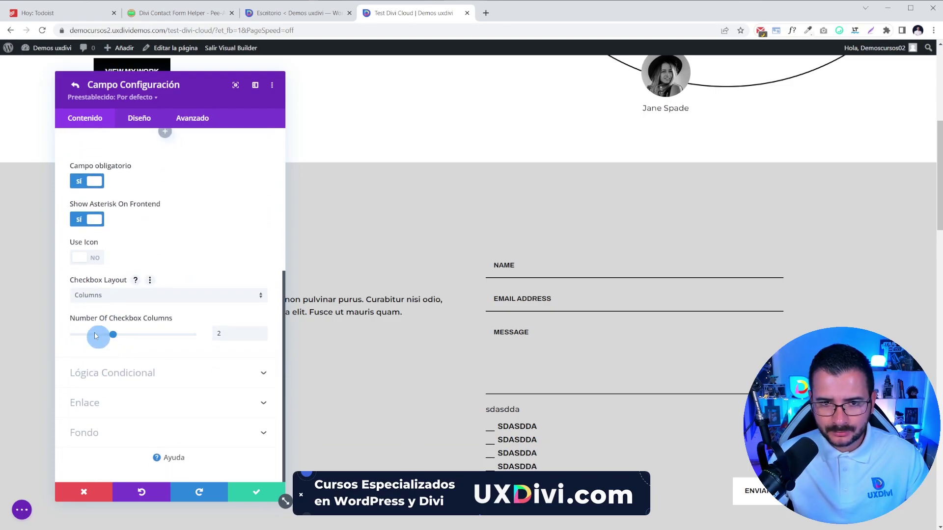
Turn off Campo obligatorio so the checkbox field is optional.
left_click(93, 181)
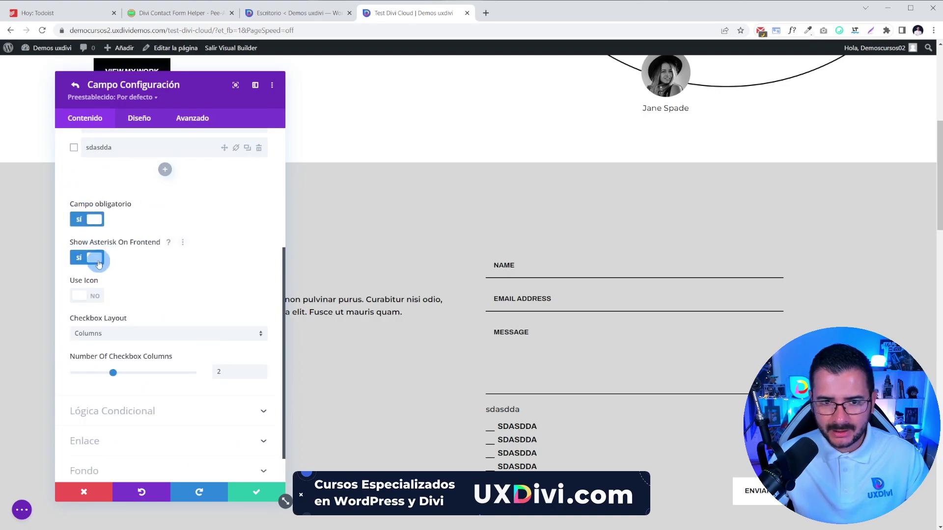
left_click(87, 220)
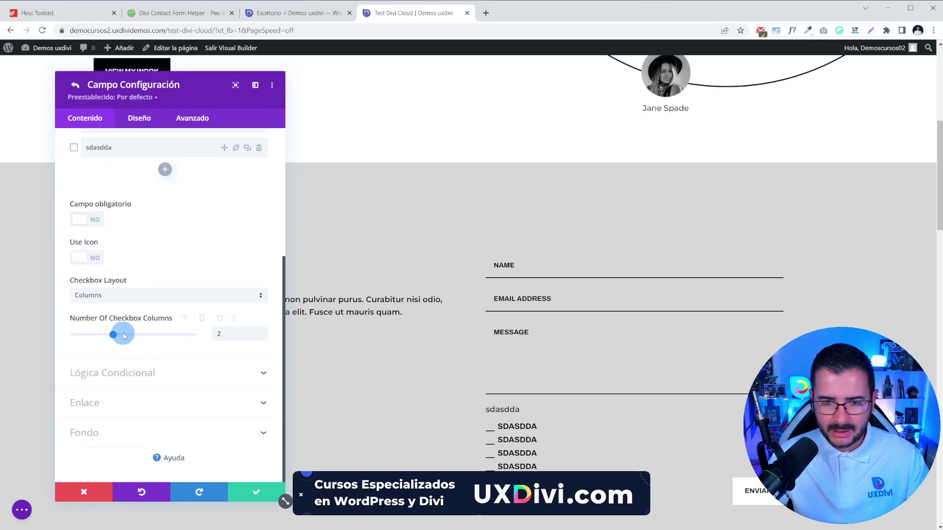
left_click(98, 372)
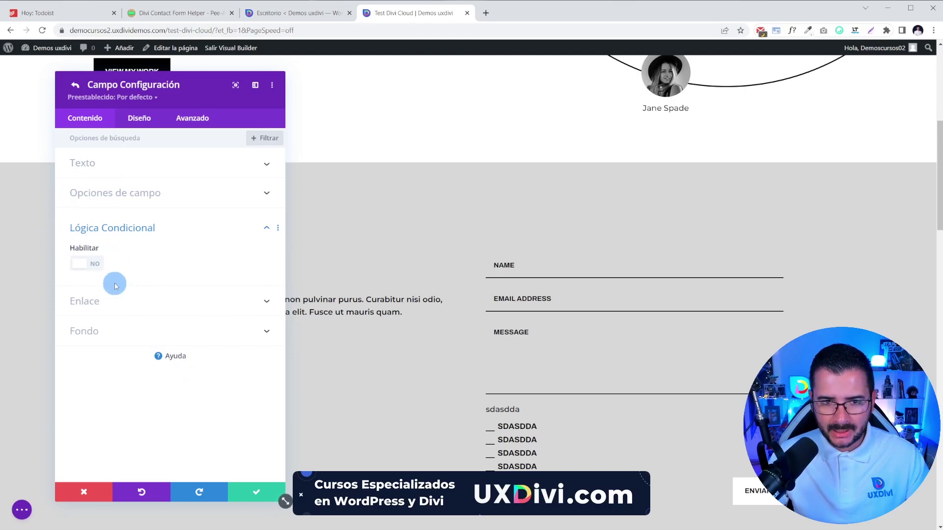
left_click(105, 302)
left_click(117, 199)
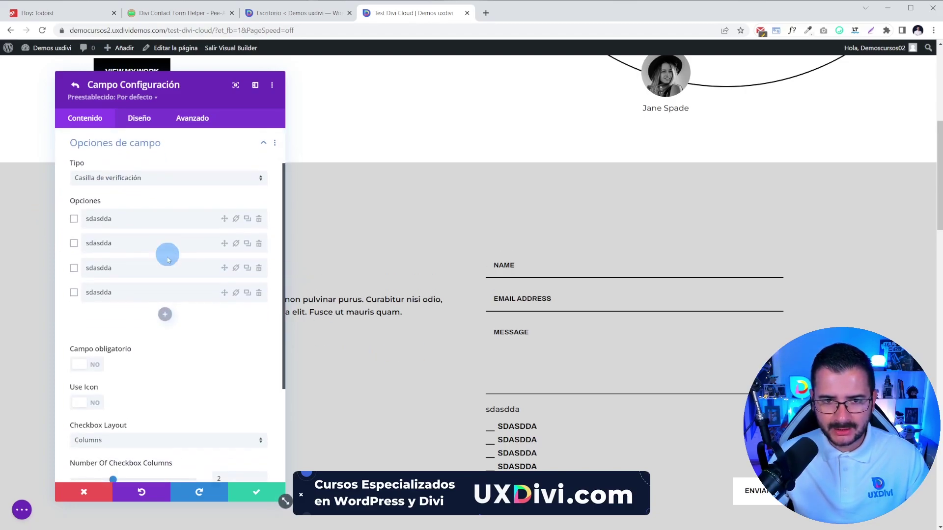
Change the field to Botones de Radio with duplicated 'asdasda' options.
left_click(134, 180)
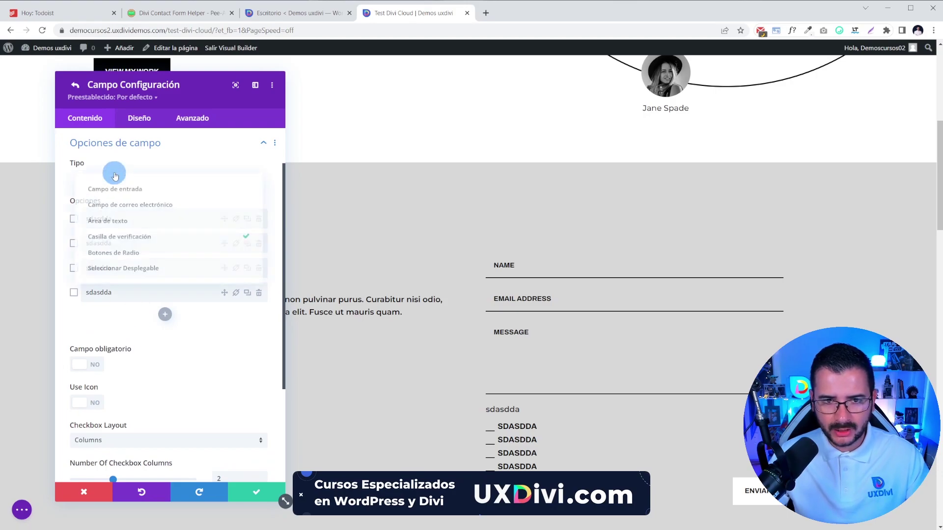
left_click(131, 254)
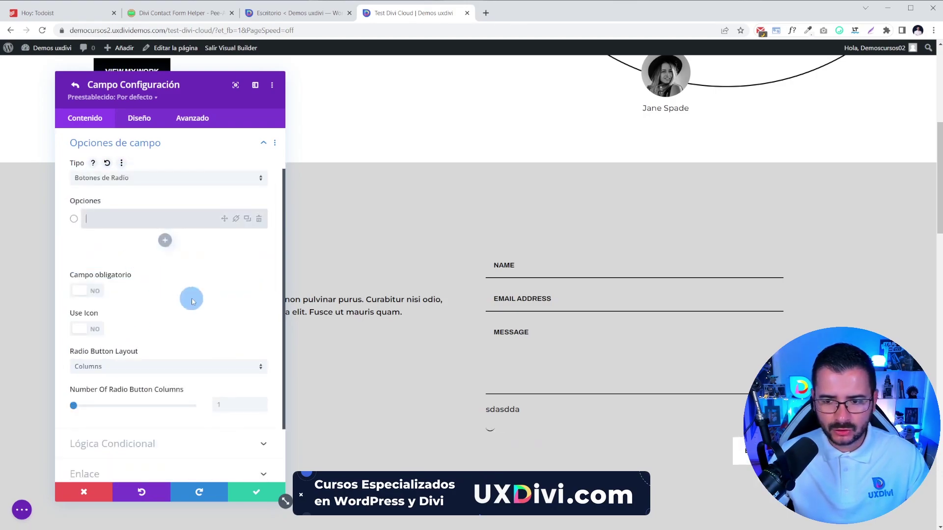
left_click(144, 220)
type("asdasda")
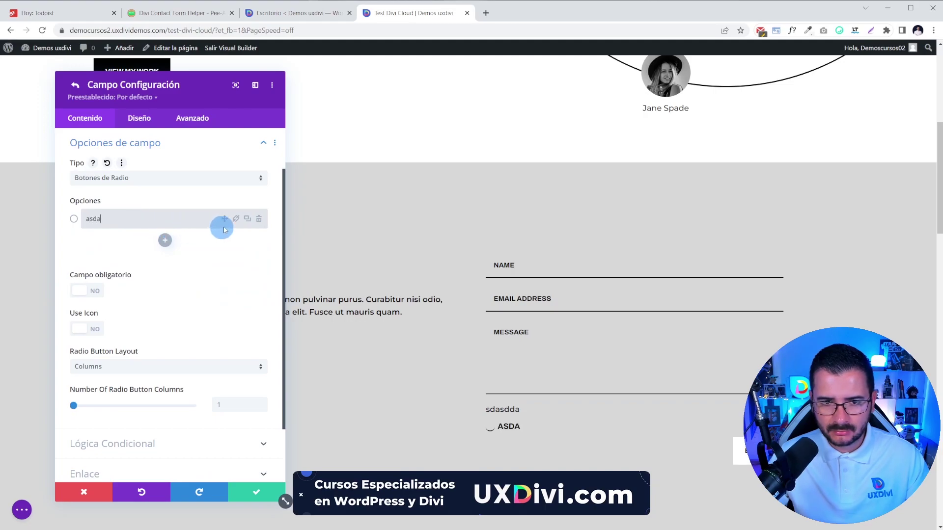
left_click(247, 219)
left_click(247, 219)
left_click(246, 219)
left_click(246, 219)
Set Number Of Radio Button Columns to 3.
scroll(160, 296, "down", 2)
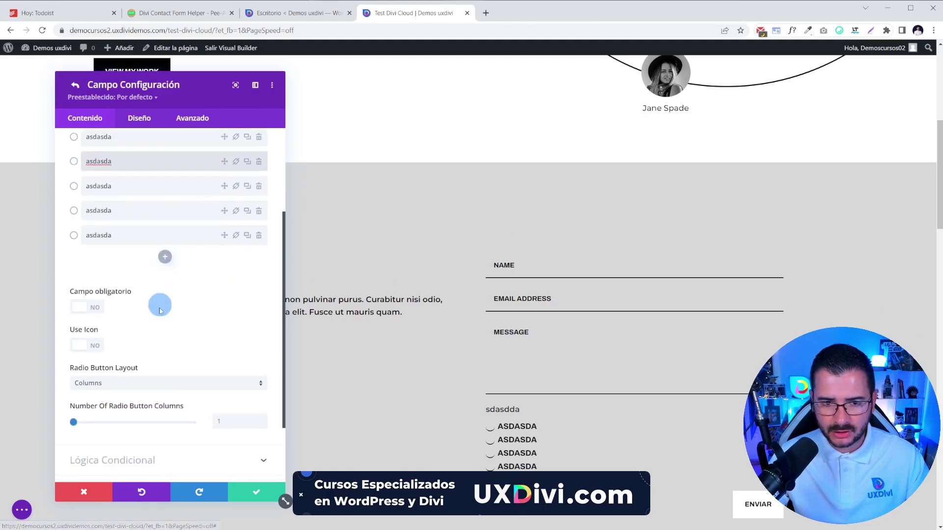
left_click(114, 389)
left_click(115, 391)
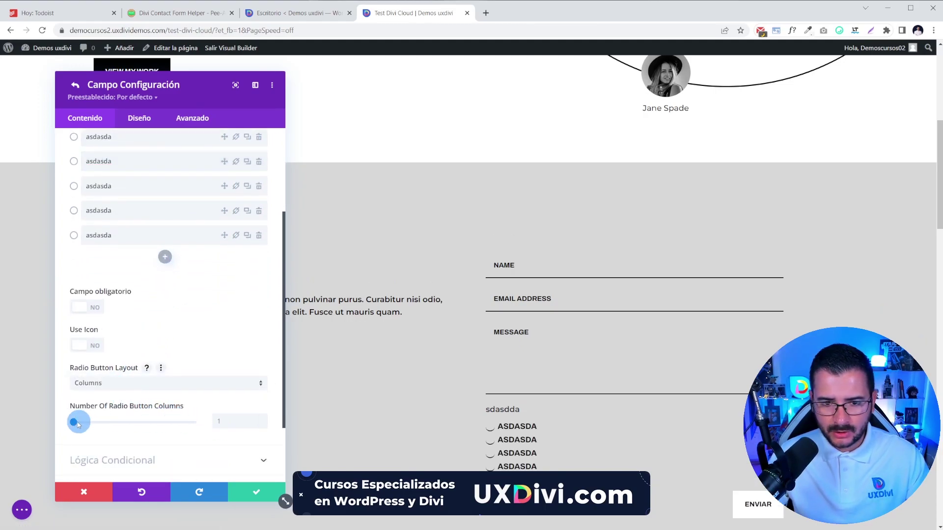
left_click_drag(106, 428, 151, 421)
scroll(137, 390, "down", 2)
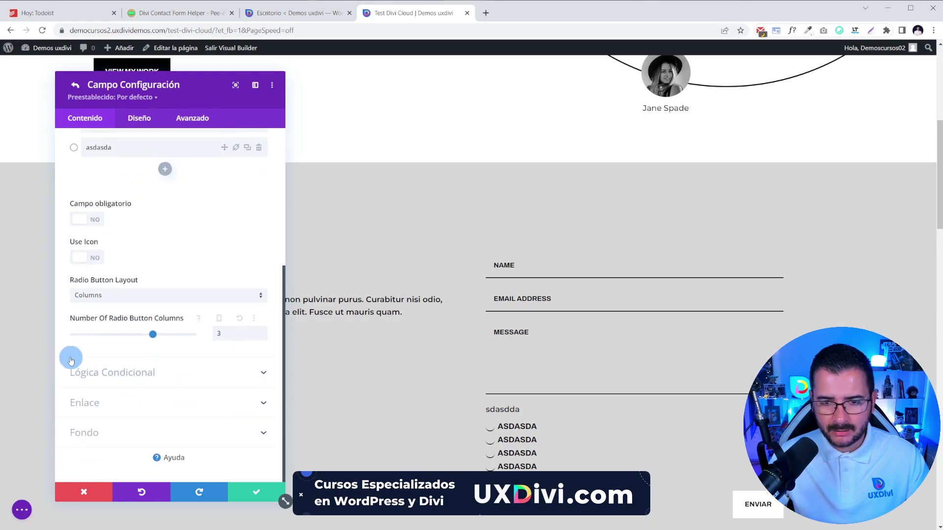
scroll(70, 358, "up", 4)
scroll(147, 368, "up", 1)
Add more option copies, delete the extras, and return to the form's field list.
left_click(245, 298)
left_click(246, 298)
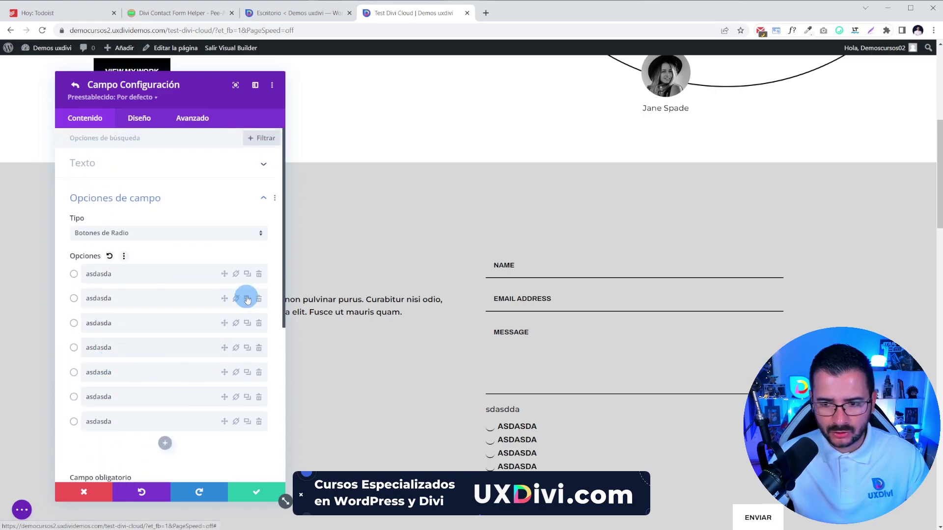
left_click(246, 298)
scroll(215, 257, "down", 2)
scroll(261, 265, "up", 2)
left_click(259, 265)
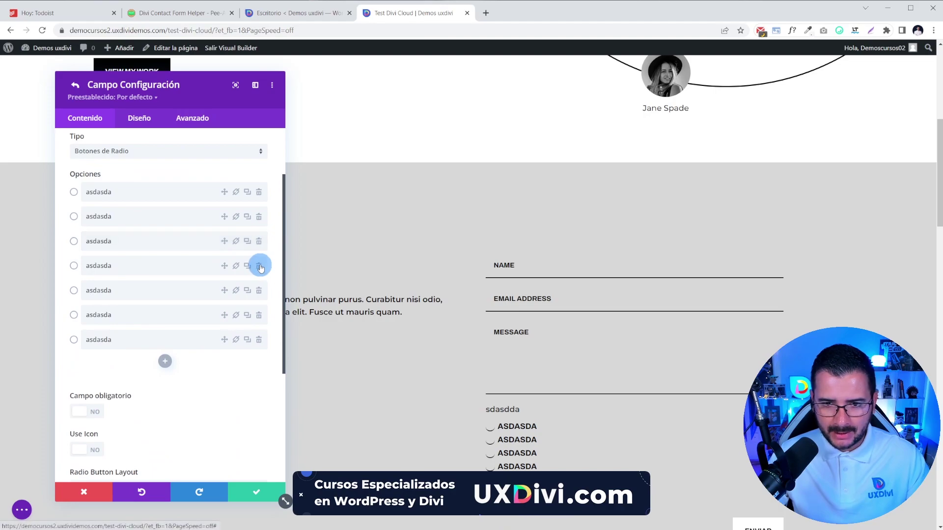
left_click(259, 265)
left_click(259, 266)
scroll(144, 245, "up", 1)
left_click(73, 91)
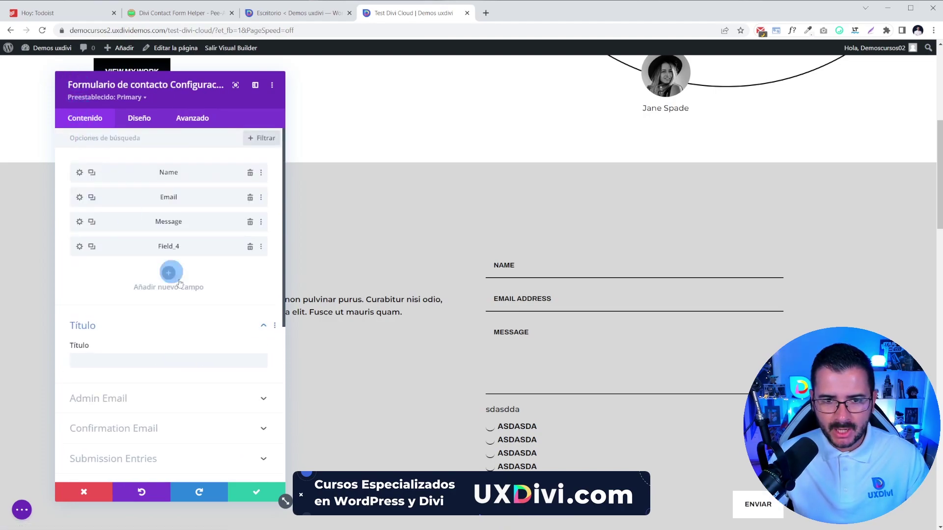
Delete the fourth form field and type 'Tit' as the form's title heading.
left_click(250, 247)
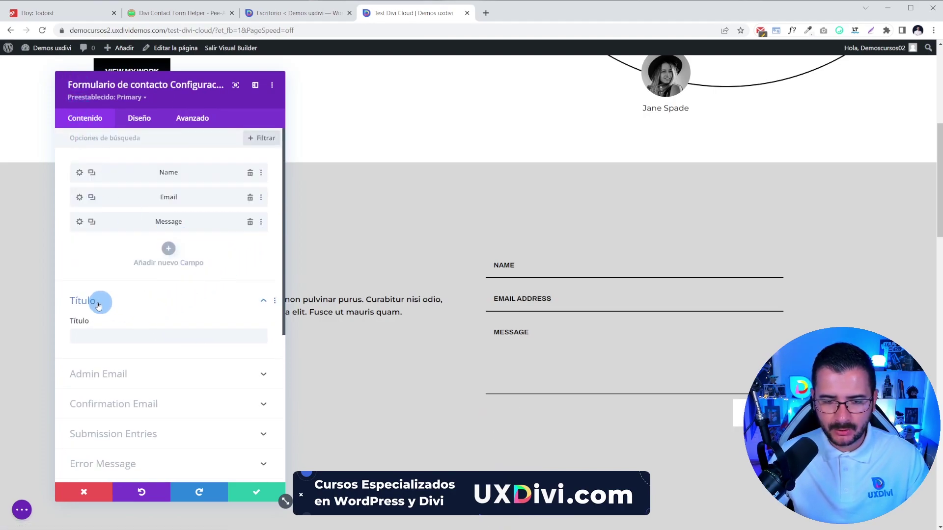
left_click(123, 334)
type("Titulo")
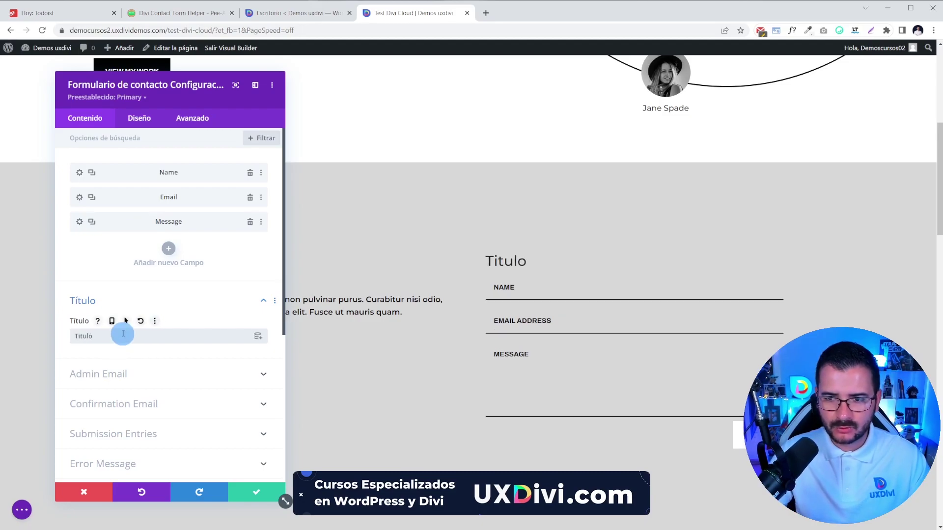
scroll(123, 339, "down", 2)
Expand Admin Email, paste an address into Admin Email Address, then delete it.
left_click(105, 290)
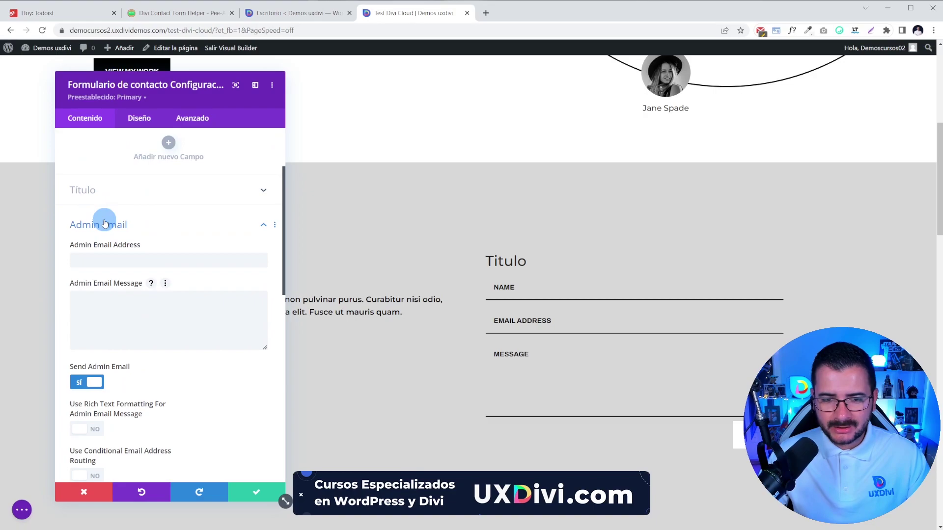
left_click(162, 259)
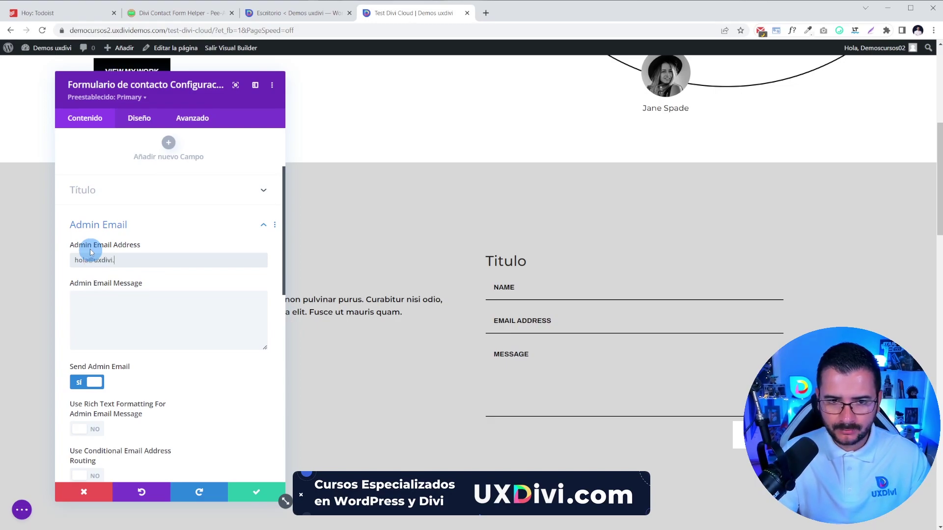
key("ctrl+v")
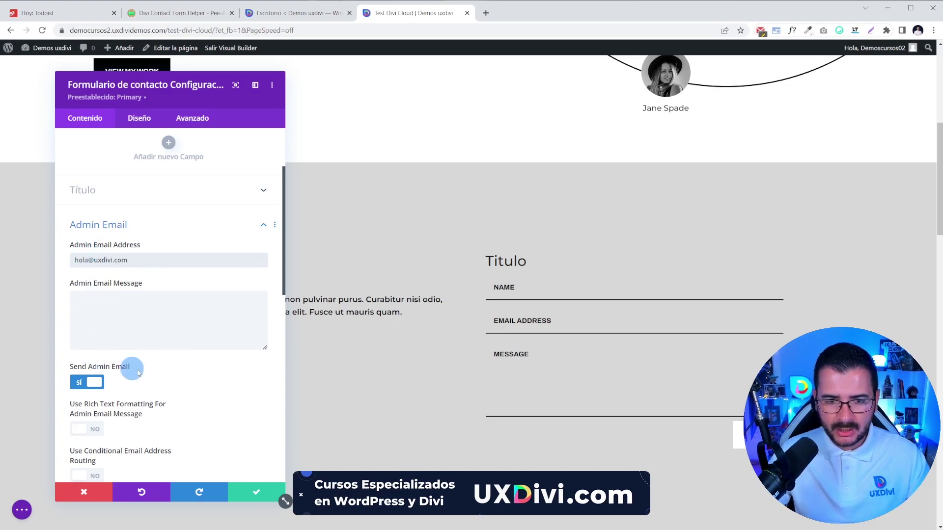
scroll(196, 388, "down", 2)
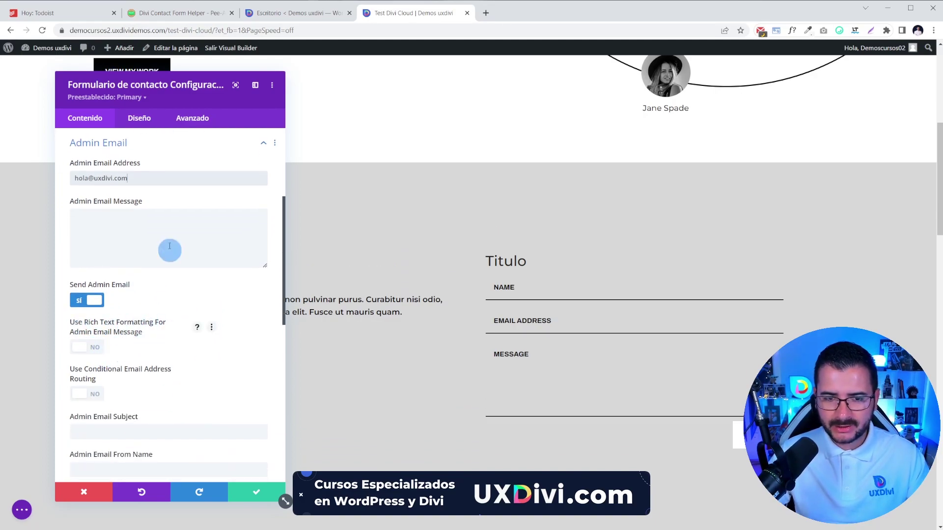
scroll(118, 232, "up", 2)
scroll(147, 343, "down", 2)
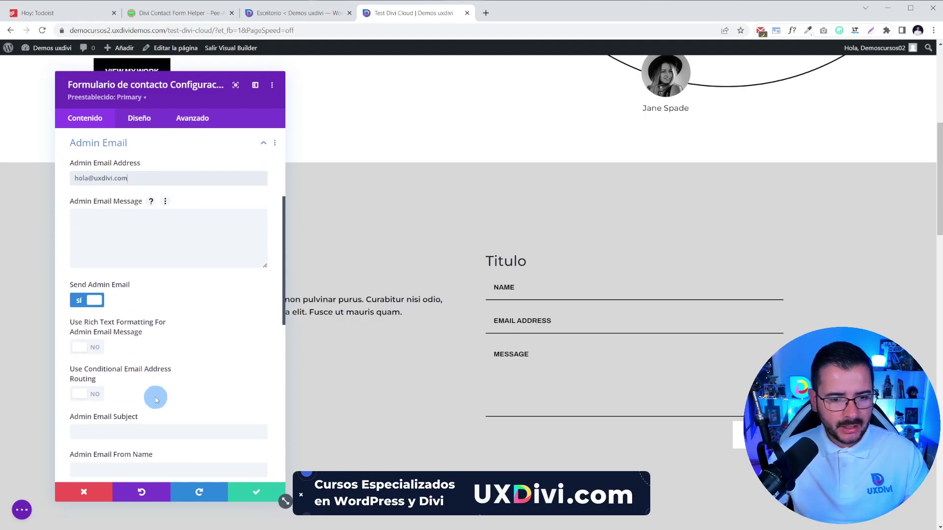
scroll(106, 388, "up", 2)
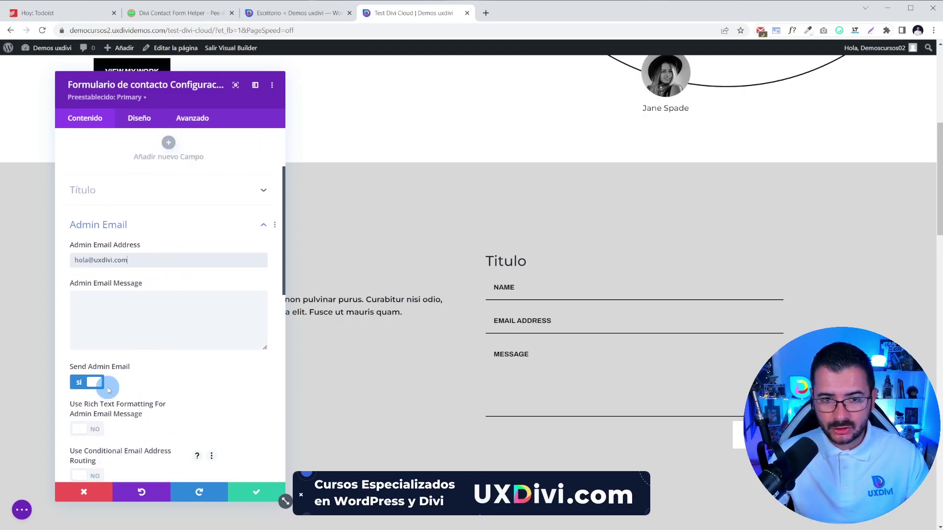
key("BackSpace")
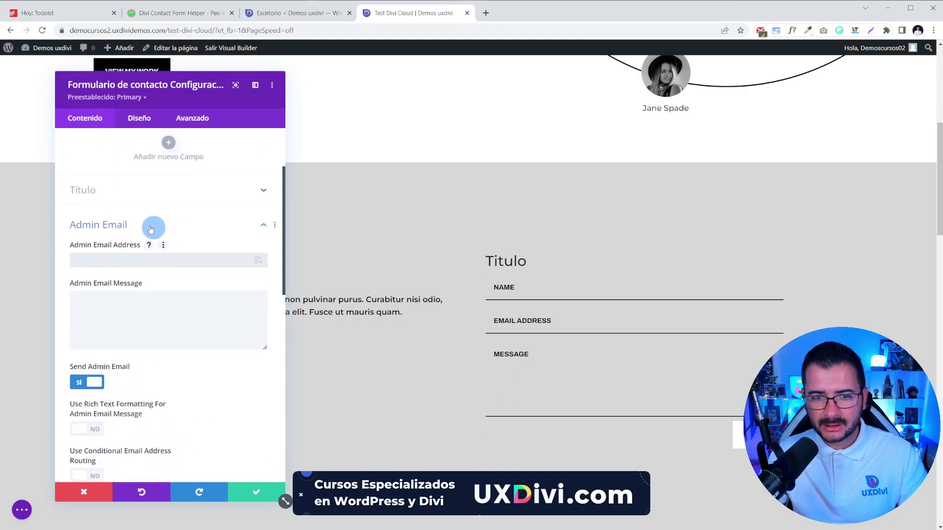
Open and close the address's dynamic content list unused, then collapse Admin Email.
left_click(257, 260)
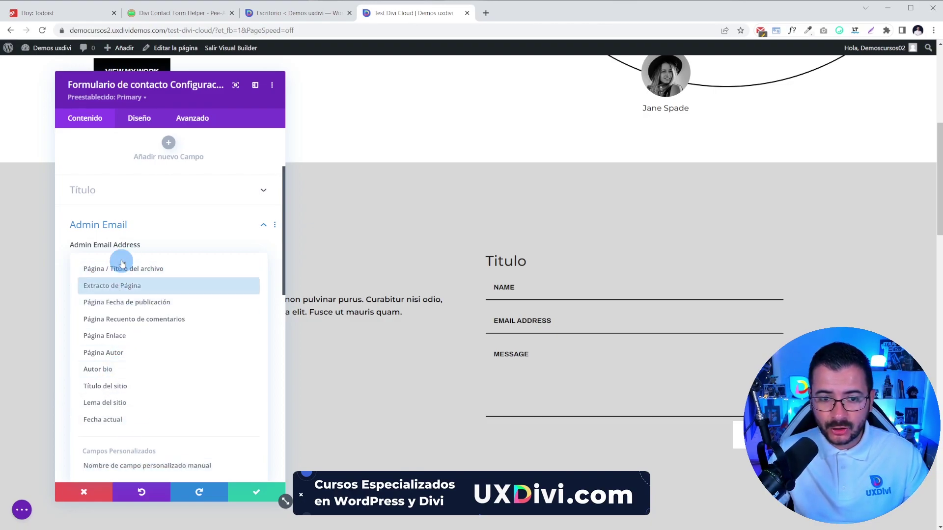
left_click(138, 238)
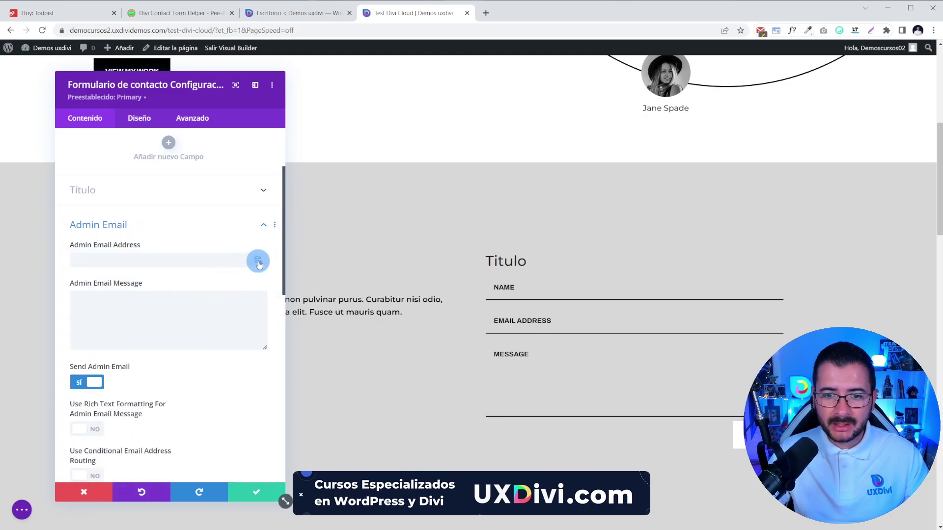
left_click(258, 263)
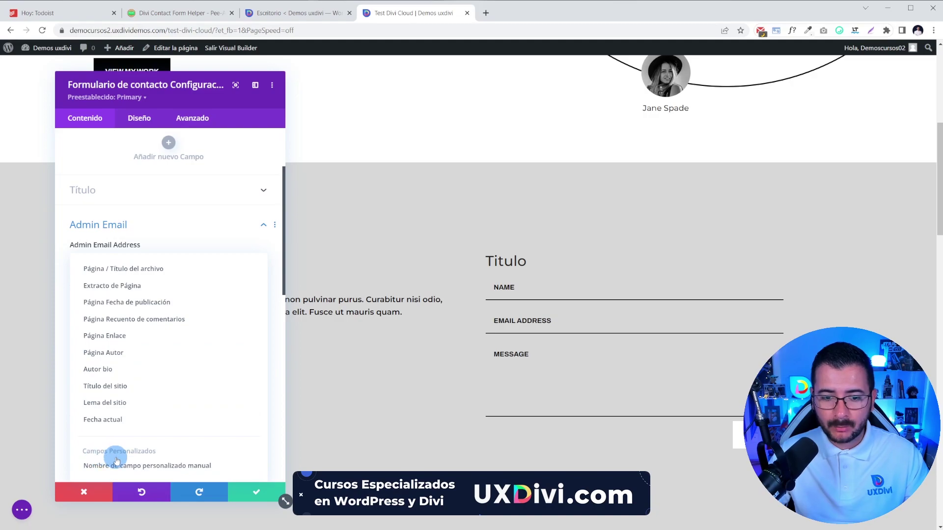
left_click(61, 281)
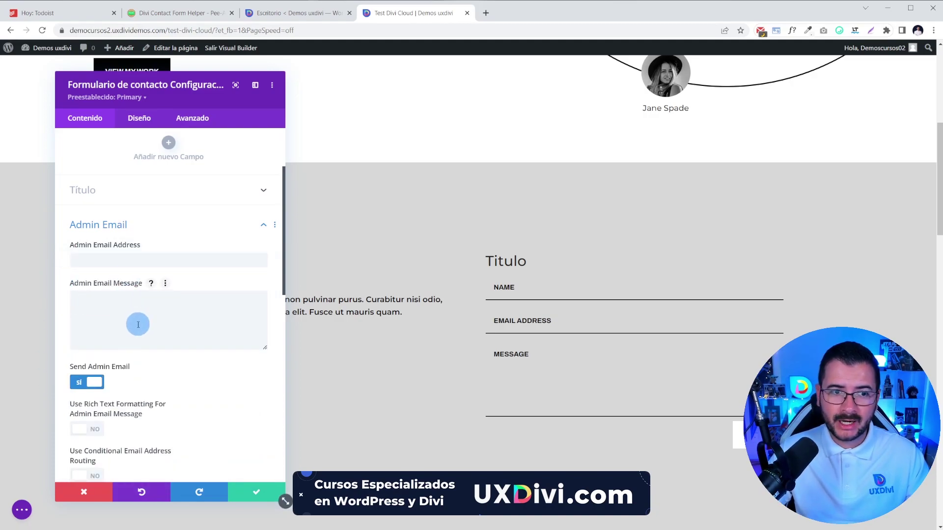
scroll(206, 339, "down", 3)
scroll(190, 299, "up", 3)
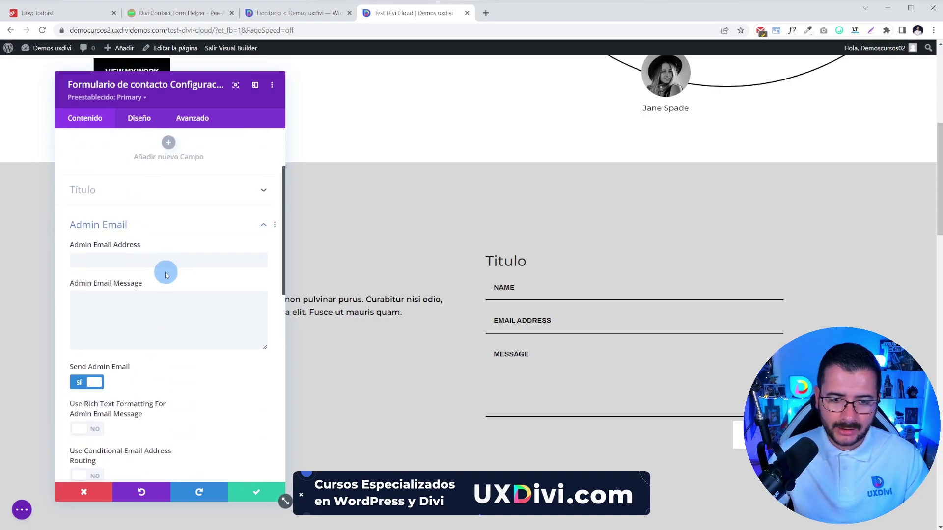
scroll(165, 274, "down", 2)
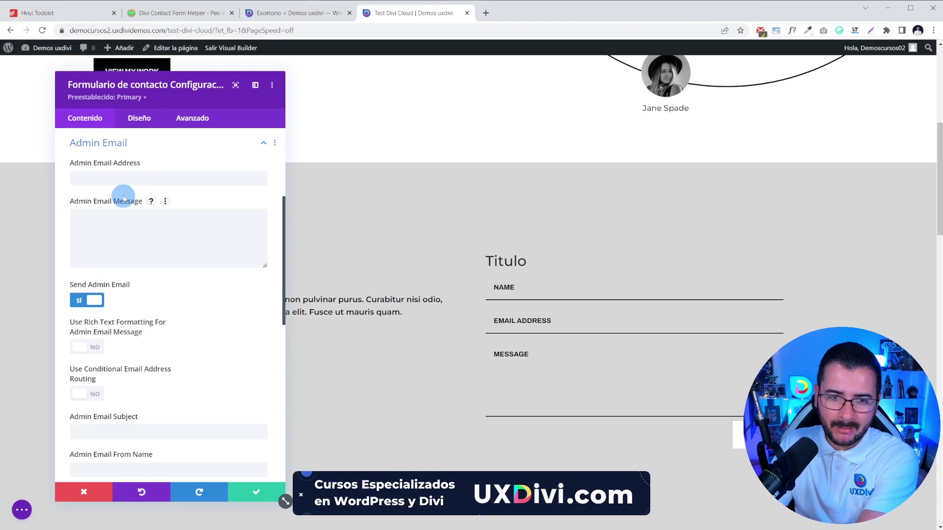
scroll(150, 236, "down", 2)
scroll(152, 251, "up", 5)
left_click(99, 308)
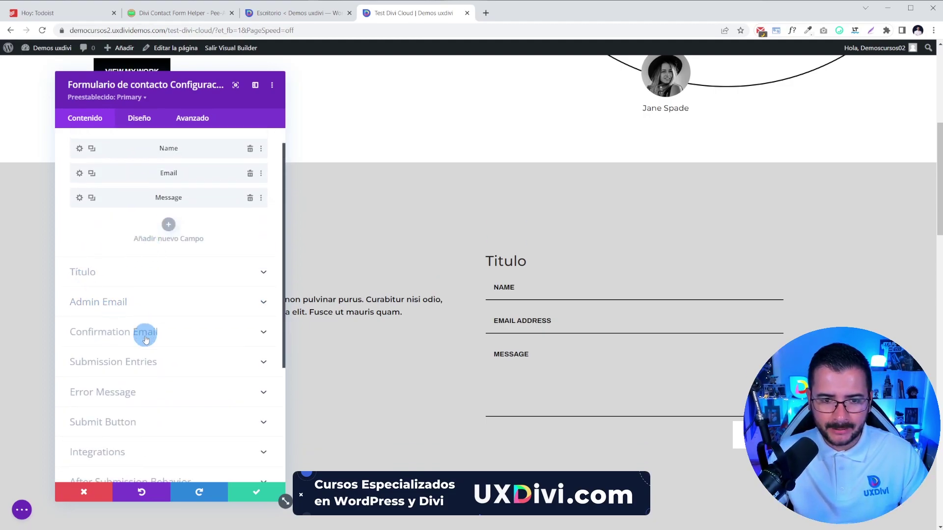
Expand Confirmation Email and set Send A Confirmation Email To Sender to Sí.
left_click(147, 336)
scroll(129, 304, "down", 5)
scroll(86, 255, "up", 2)
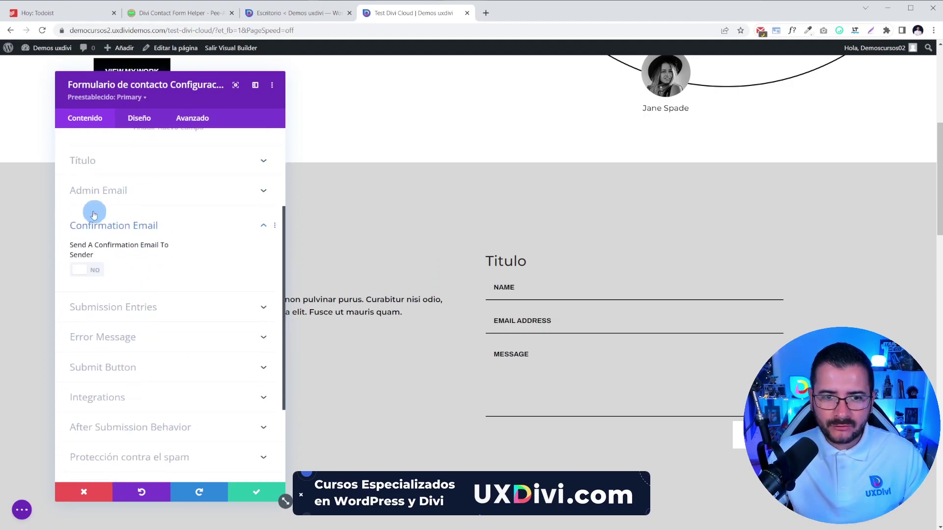
left_click(86, 271)
scroll(110, 276, "down", 2)
scroll(141, 268, "up", 2)
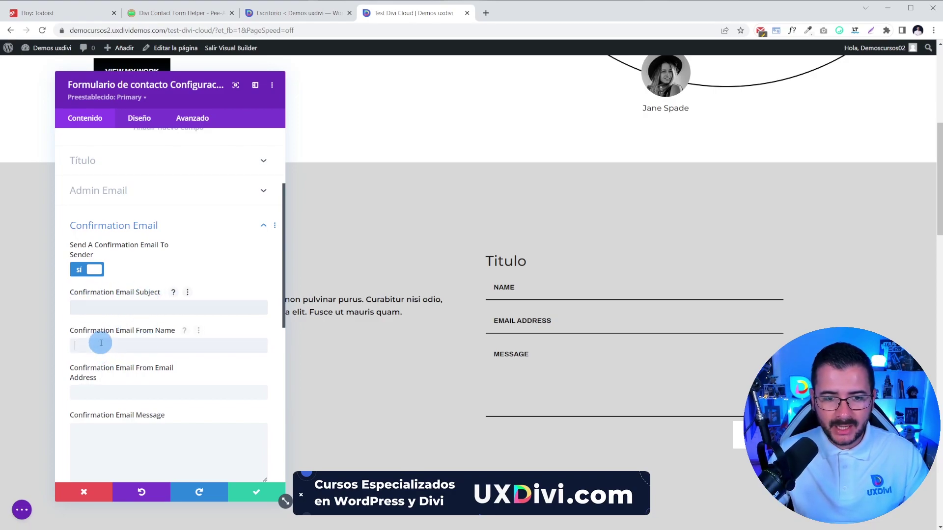
scroll(120, 327, "down", 2)
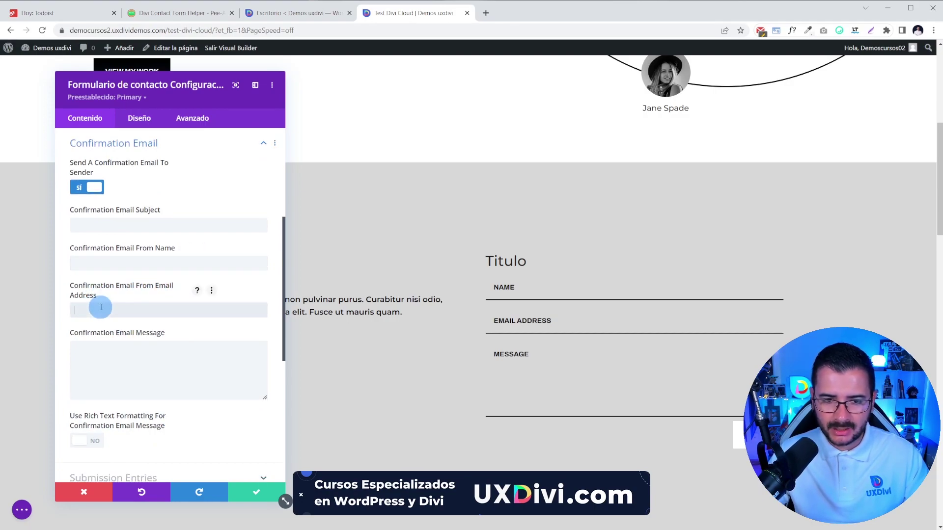
Enter the message 'Hemos recibido tu mensaje con éxito.' with Rich Text Formatting left off.
left_click(134, 360)
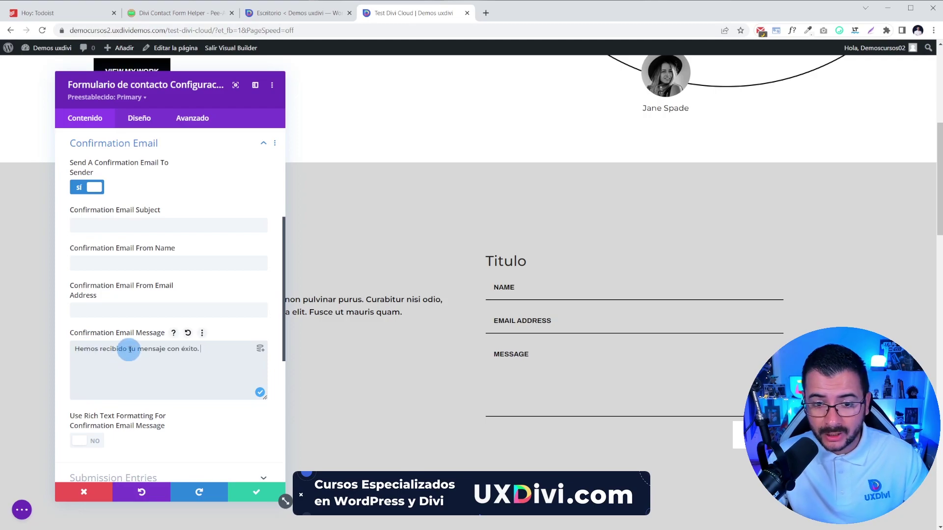
left_click(261, 352)
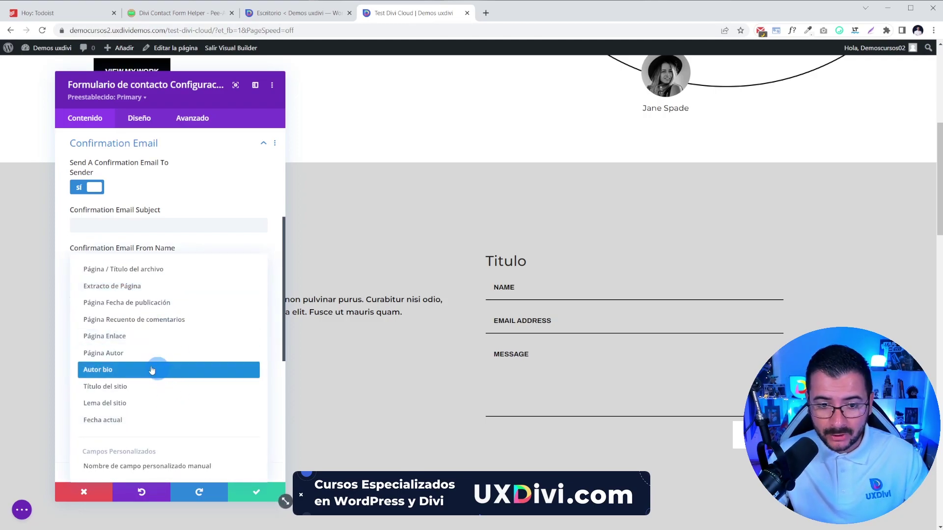
left_click(58, 349)
scroll(168, 369, "down", 2)
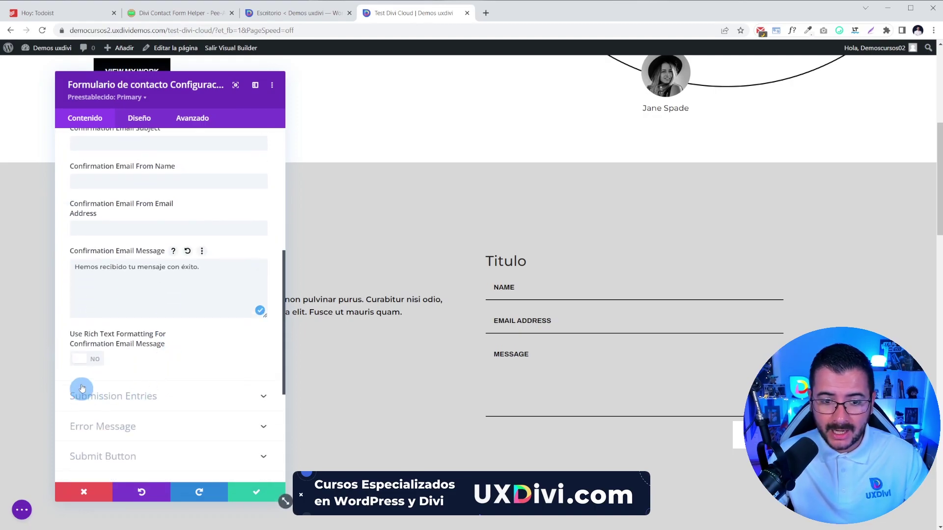
left_click(83, 358)
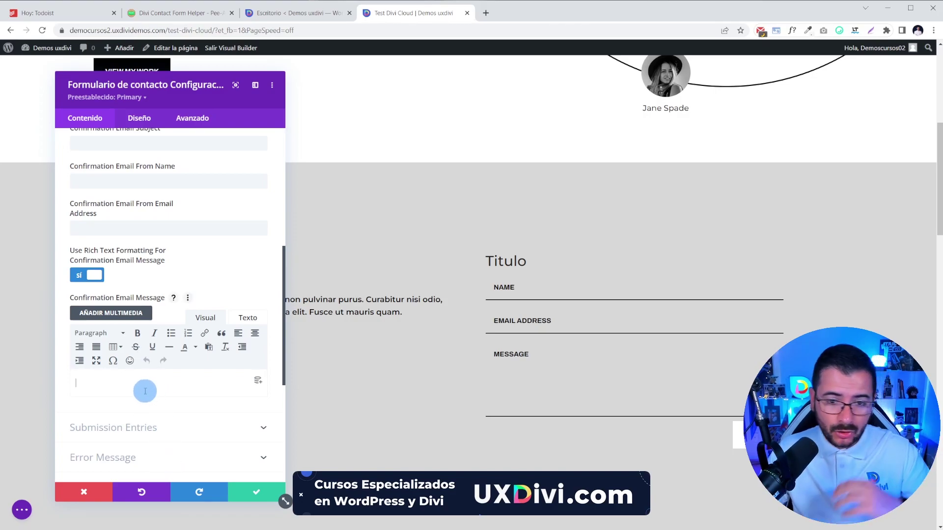
left_click(90, 275)
scroll(157, 362, "up", 2)
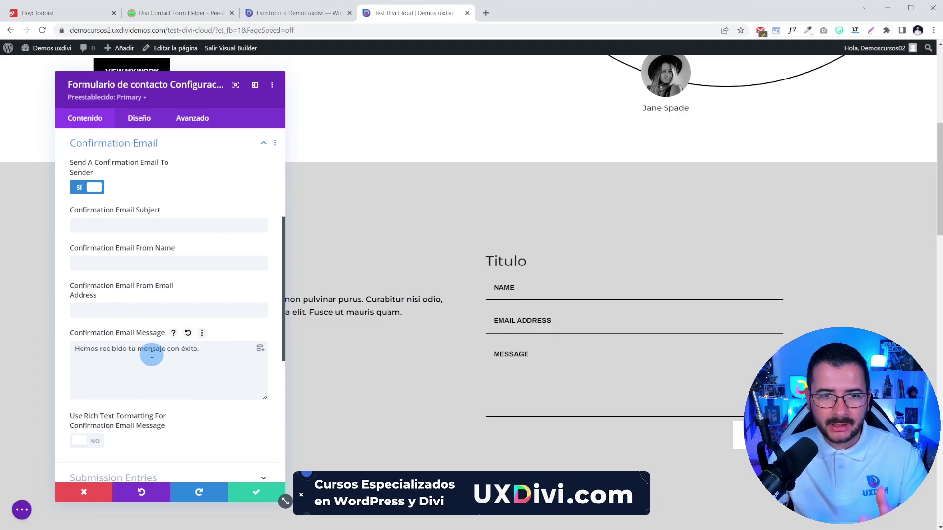
scroll(151, 344, "up", 2)
left_click(136, 225)
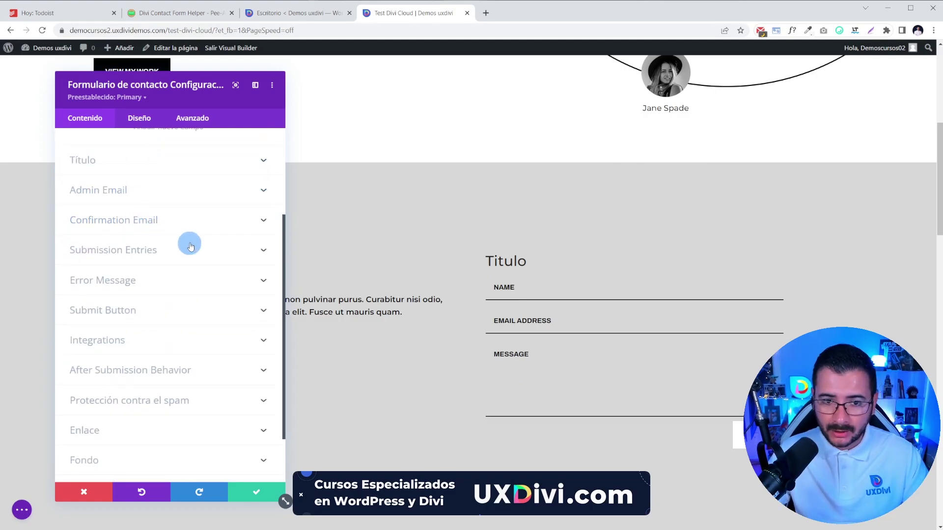
left_click(118, 257)
scroll(143, 215, "up", 1)
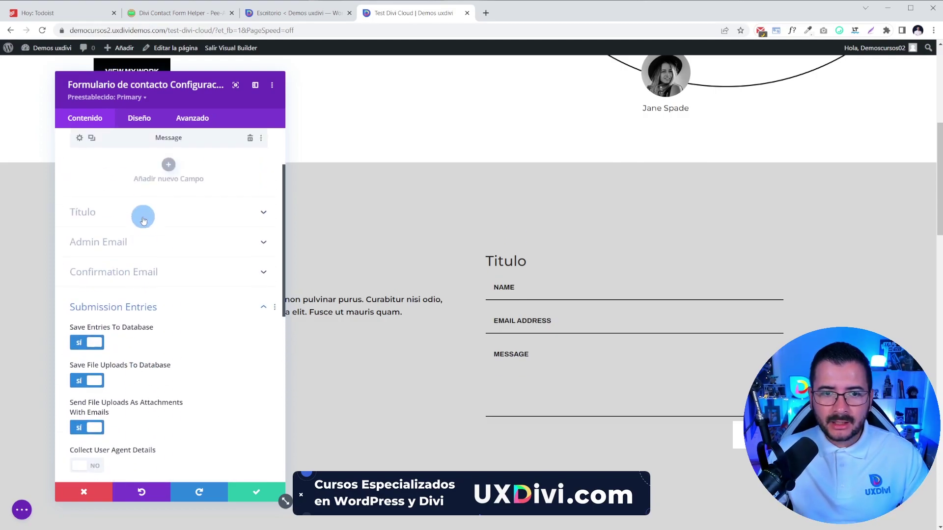
scroll(162, 304, "down", 2)
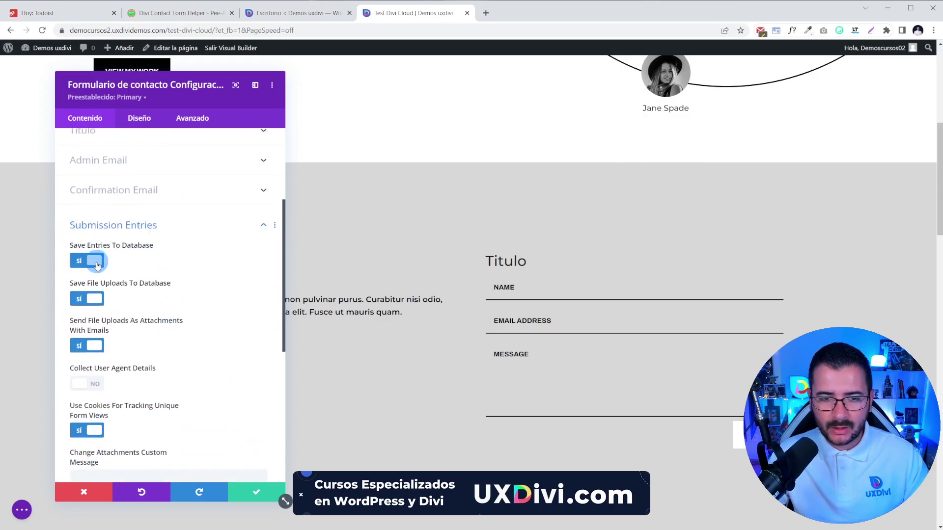
scroll(98, 266, "down", 2)
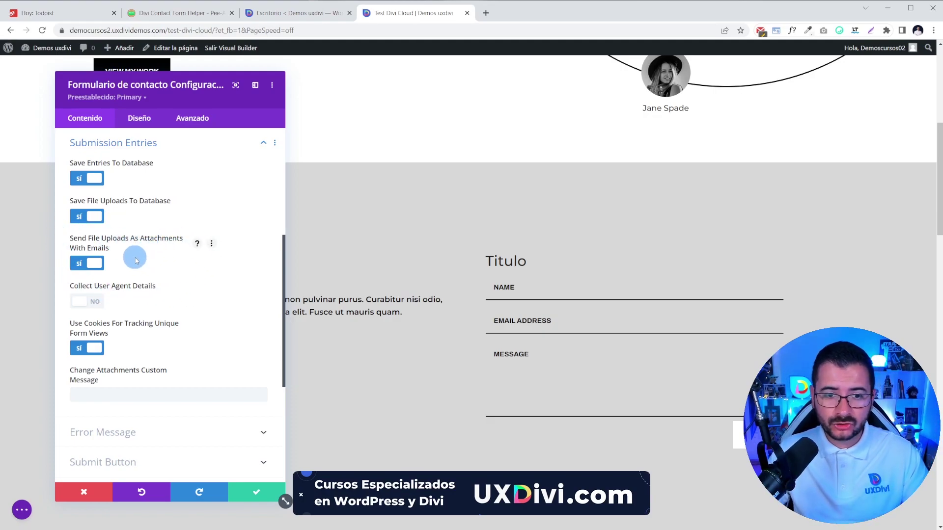
scroll(140, 267, "down", 2)
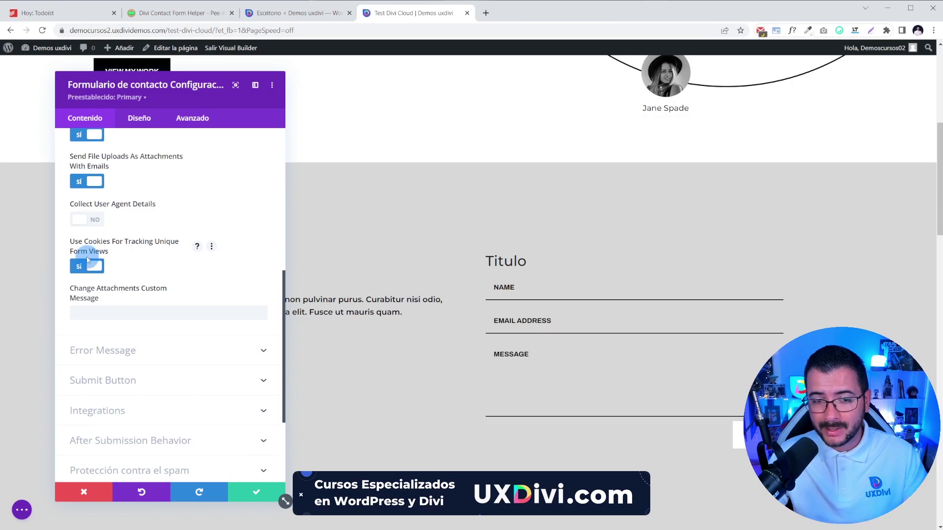
scroll(87, 261, "up", 2)
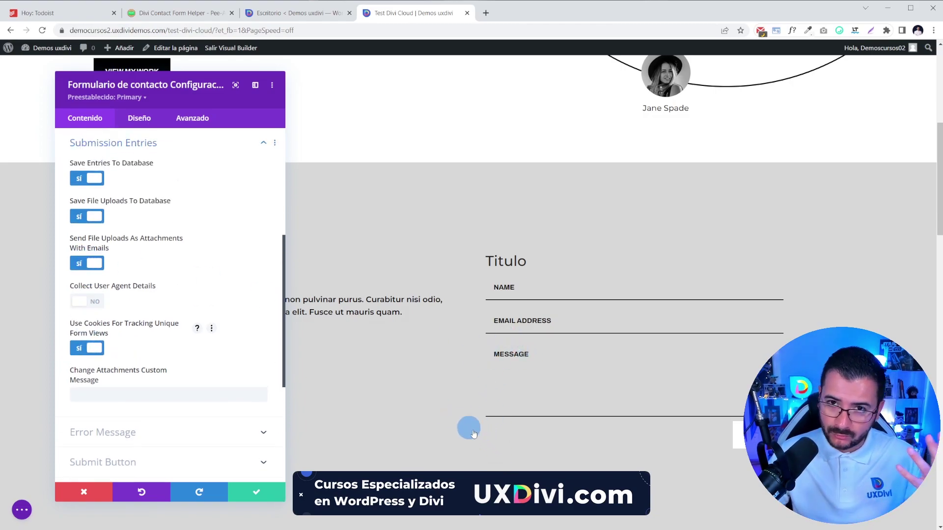
scroll(79, 289, "down", 2)
scroll(127, 314, "up", 1)
scroll(125, 310, "up", 1)
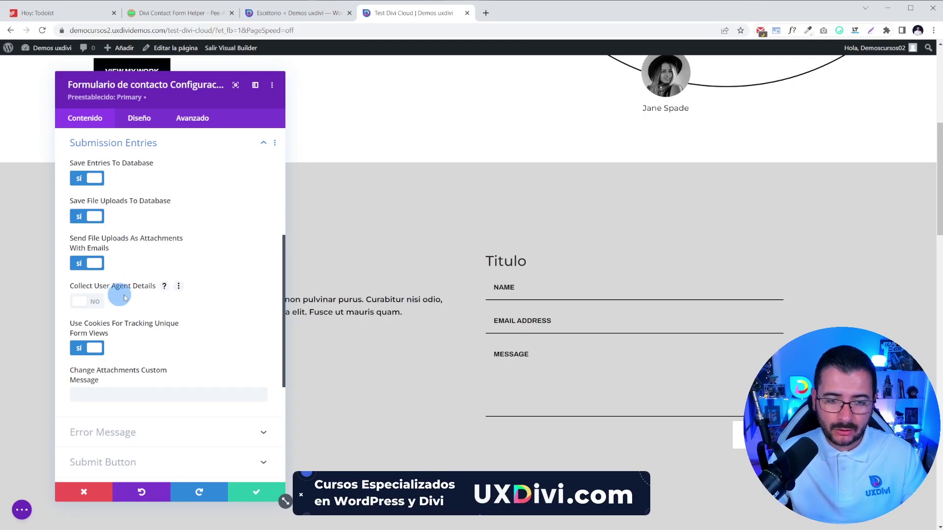
scroll(147, 299, "up", 2)
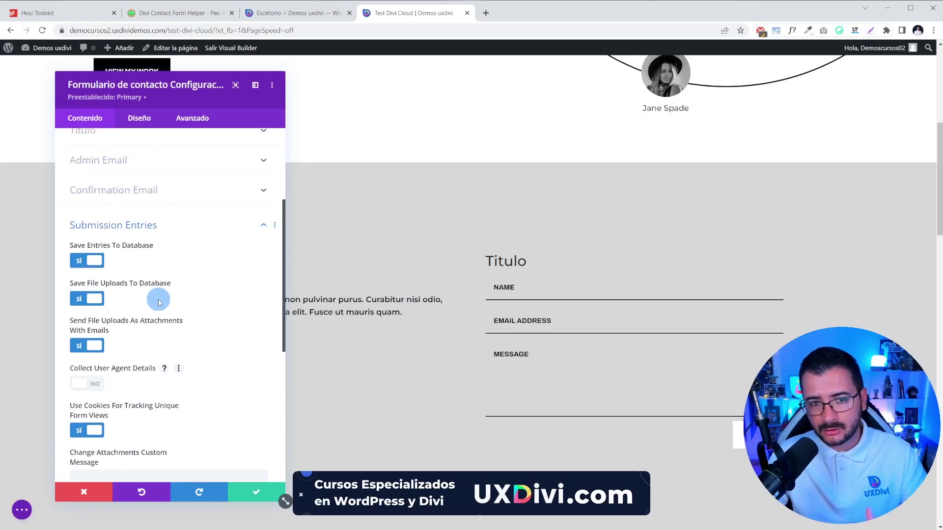
left_click(123, 228)
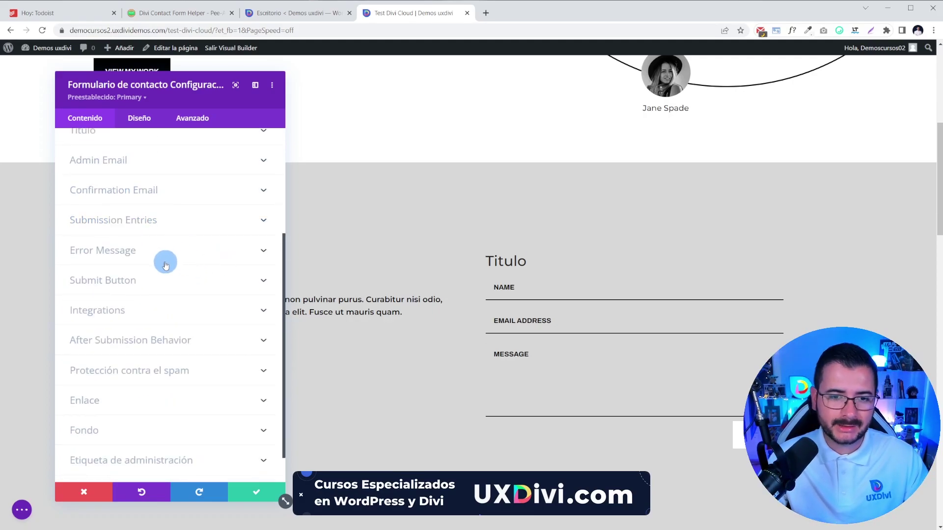
Expand Error Message settings and keep Error Message Location on Top.
left_click(120, 251)
left_click(120, 209)
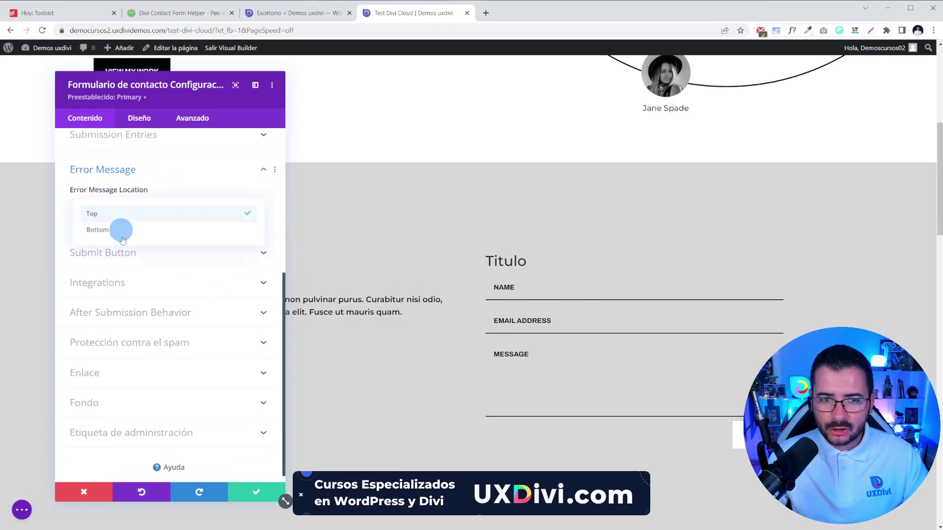
left_click(112, 230)
left_click(114, 212)
left_click(110, 212)
Set the submit button text to 'Enviar solicitud' and wait text to 'Tu formulario se está enviando.'.
left_click(109, 243)
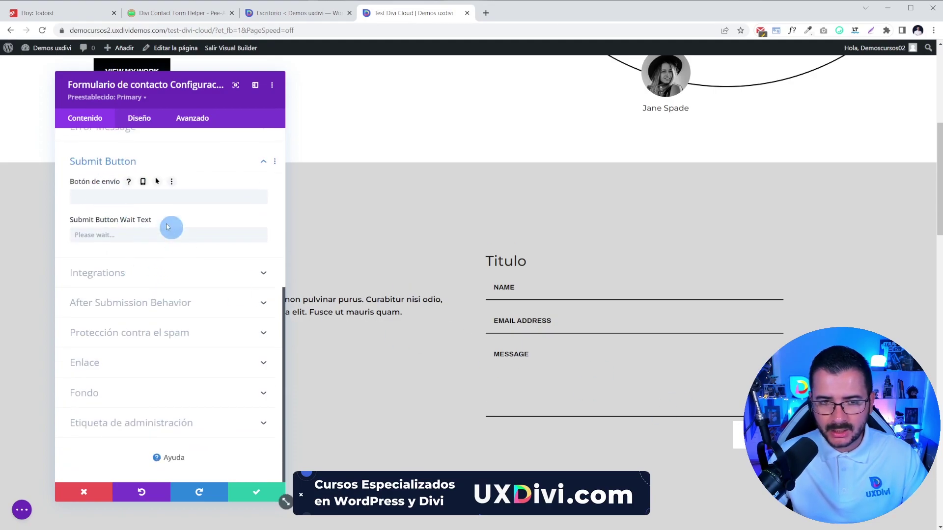
left_click(131, 193)
type("sad")
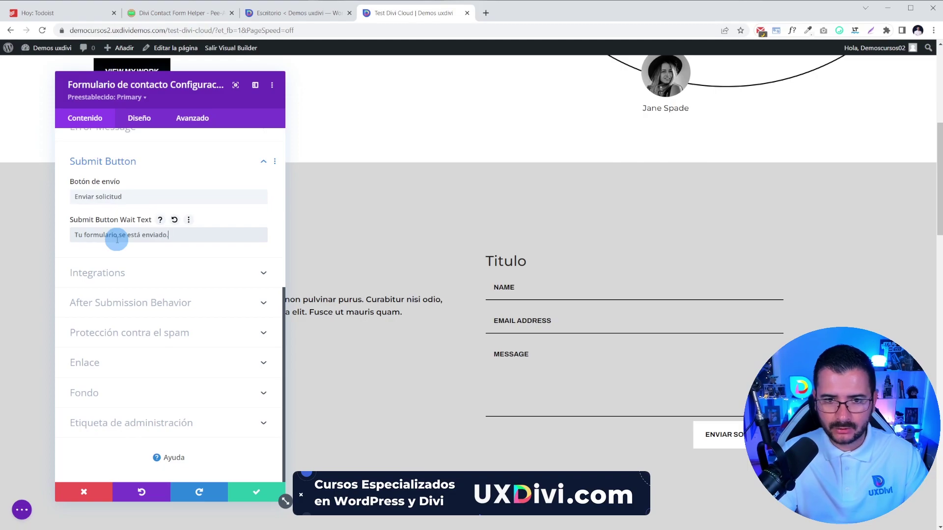
left_click(158, 236)
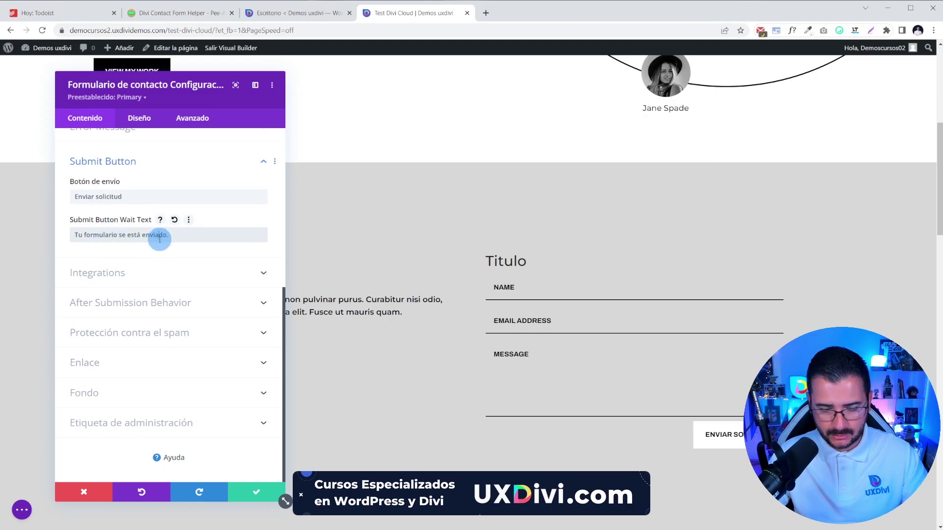
type("n")
scroll(181, 274, "up", 3)
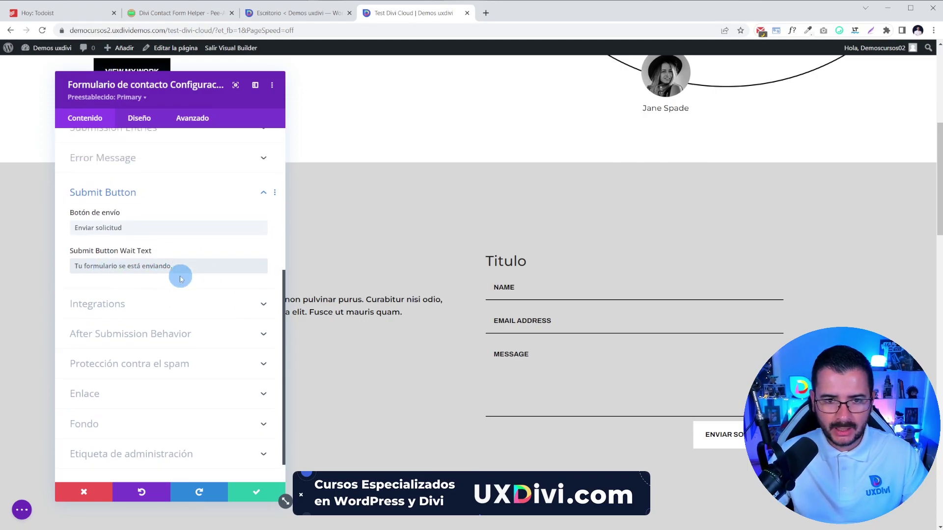
left_click(102, 333)
left_click(139, 353)
scroll(143, 334, "down", 3)
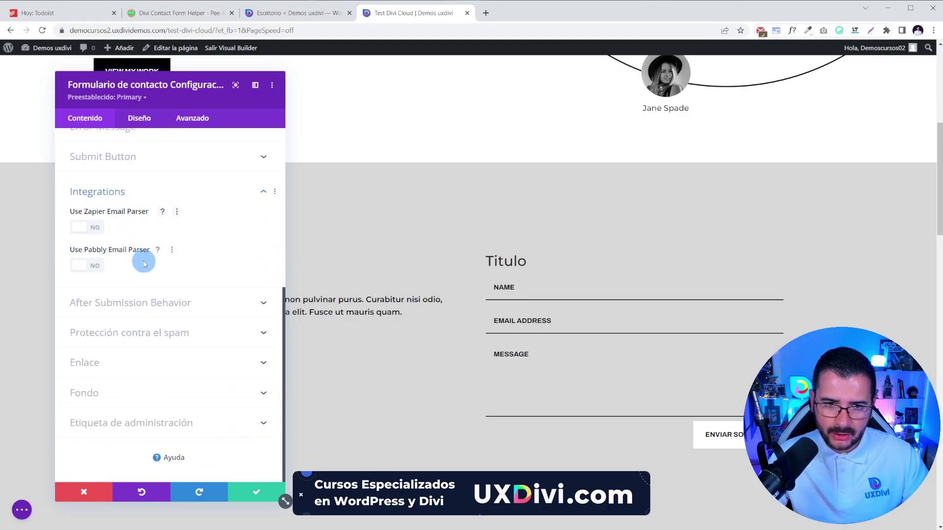
Collapse Integrations and review the after-submission behaviour settings without changing them.
left_click(100, 196)
left_click(90, 303)
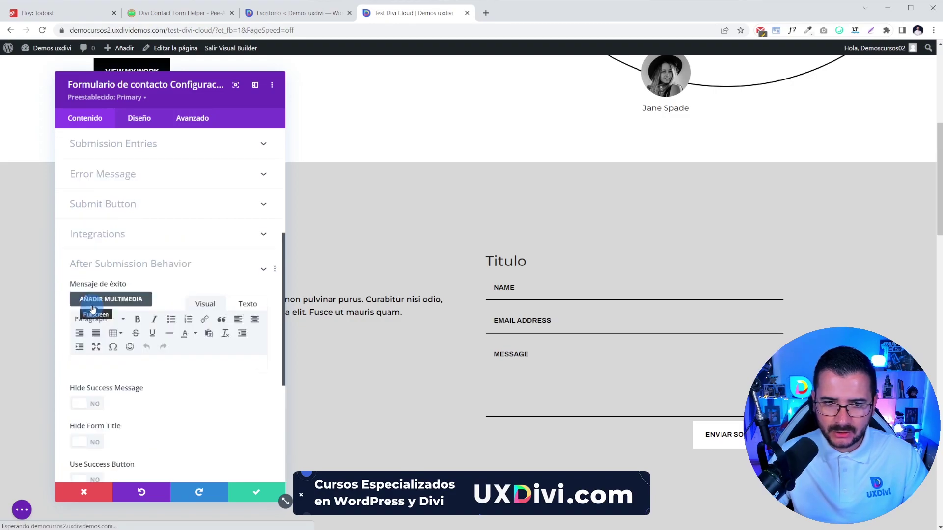
scroll(160, 311, "up", 2)
scroll(158, 225, "up", 2)
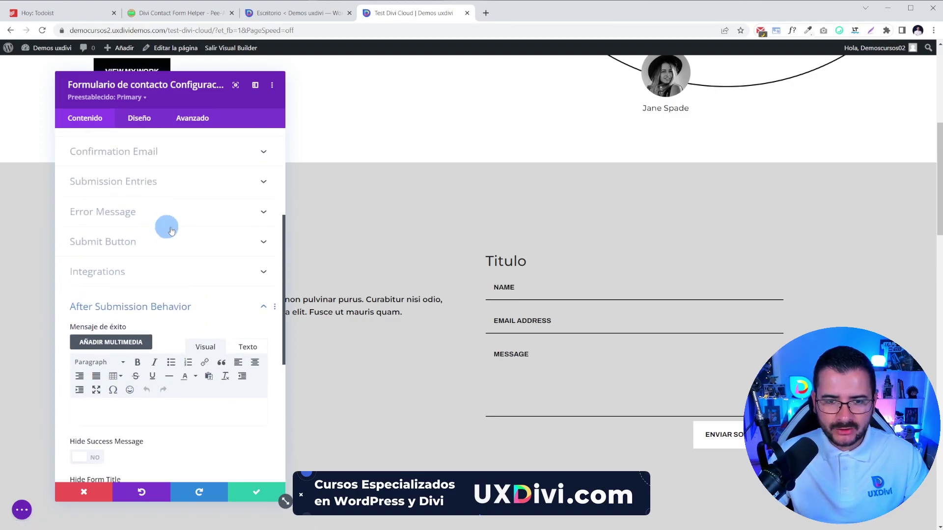
scroll(200, 301, "down", 3)
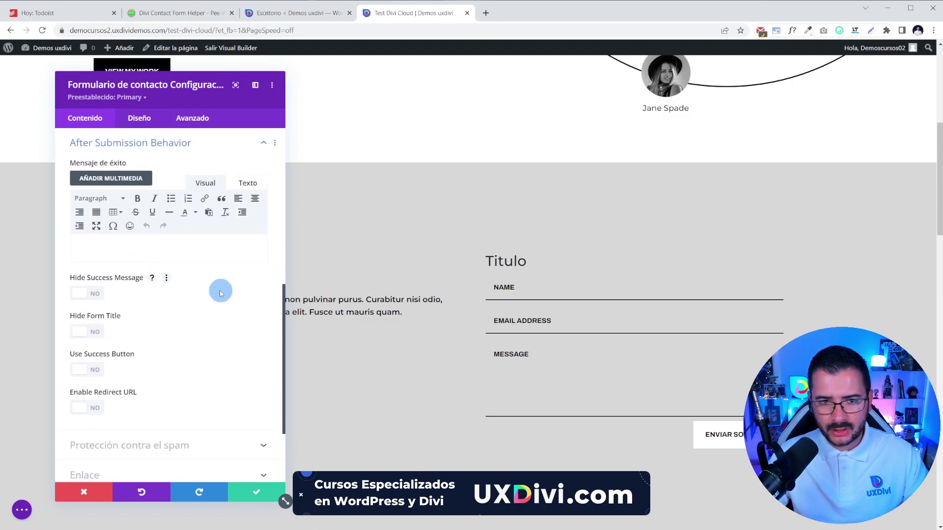
scroll(219, 293, "up", 5)
scroll(206, 305, "down", 2)
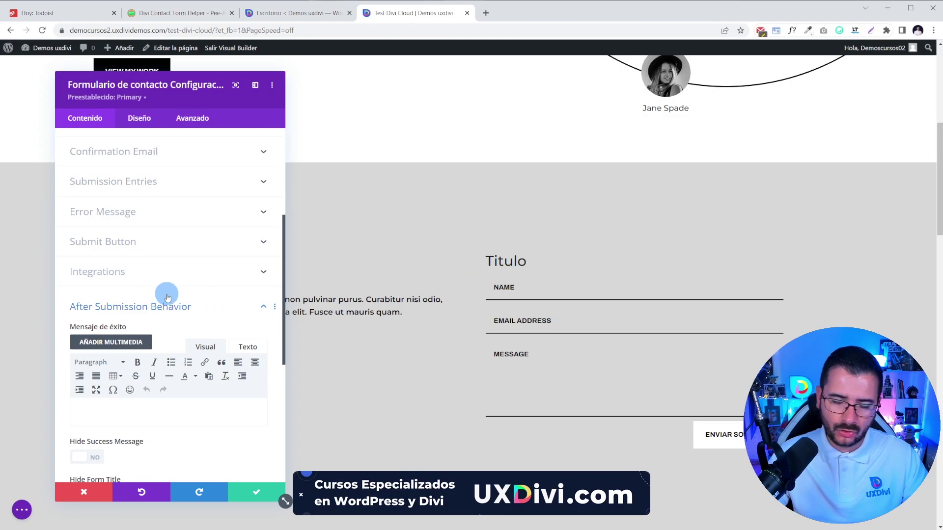
scroll(165, 302, "down", 2)
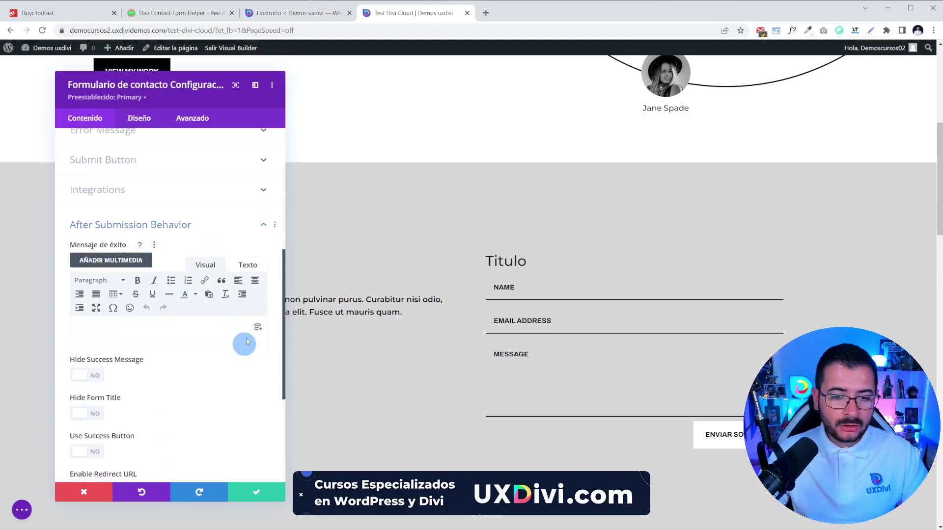
scroll(155, 344, "down", 2)
scroll(152, 319, "up", 2)
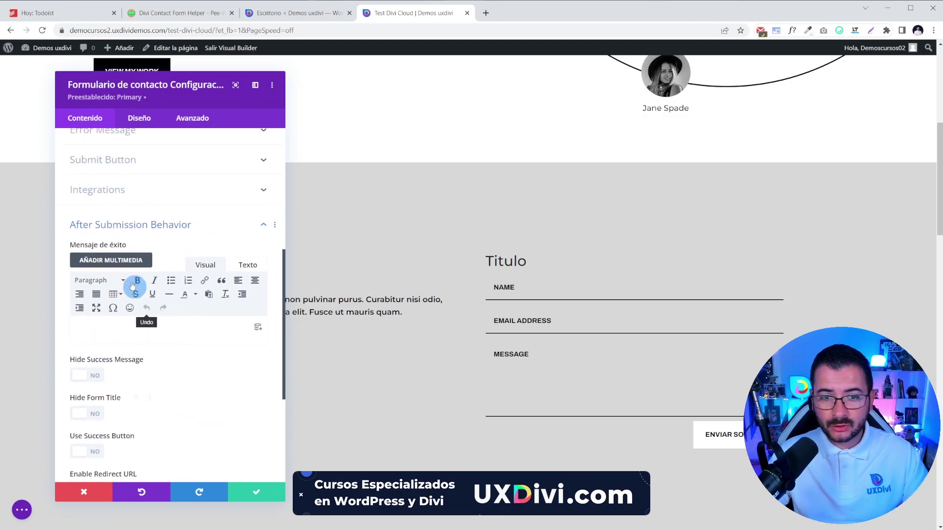
left_click(113, 221)
In spam protection, leave reCAPTCHA and basic captcha off and set Use Honeypot to SÍ.
left_click(148, 334)
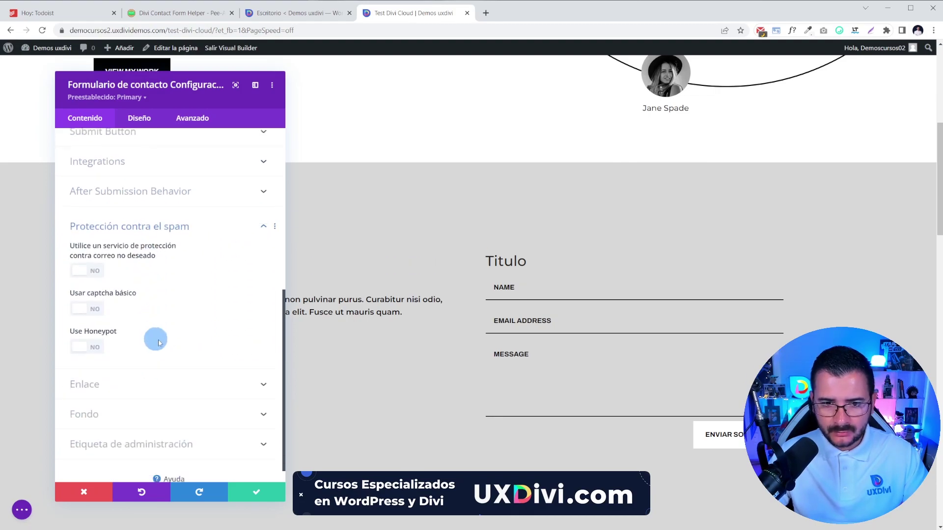
right_click(136, 211)
left_click(209, 322)
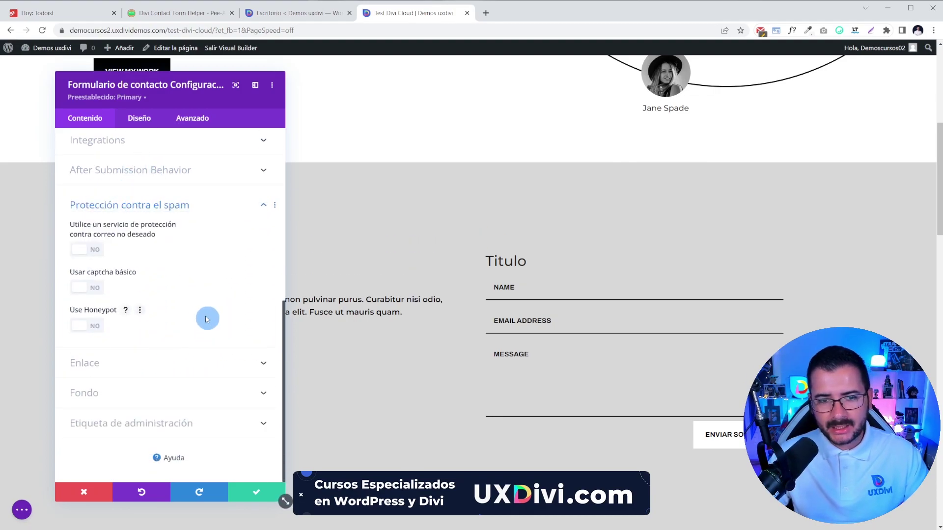
left_click(96, 251)
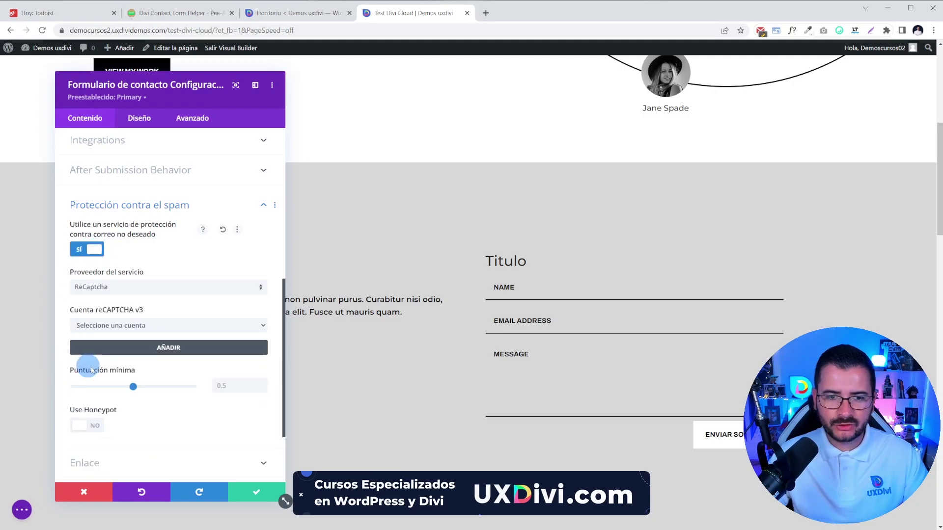
left_click(83, 250)
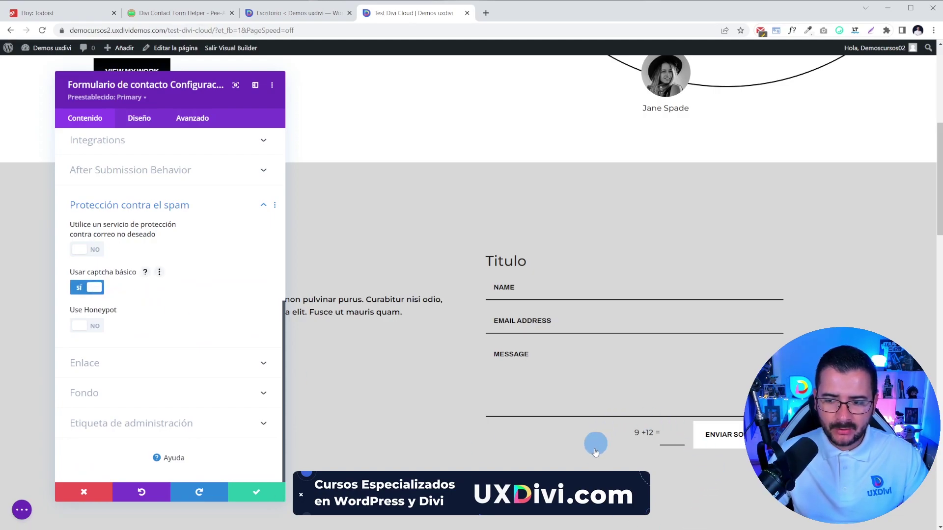
scroll(663, 432, "down", 2)
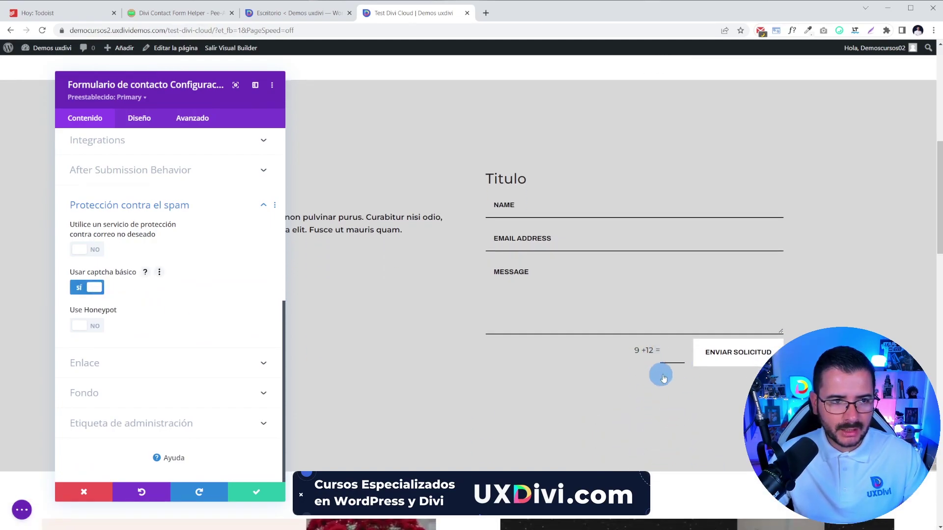
left_click(87, 287)
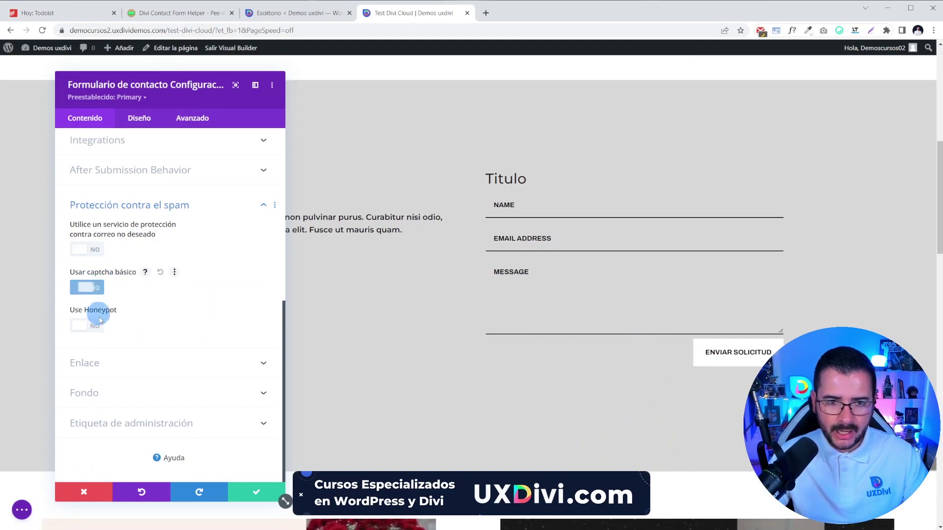
left_click(87, 326)
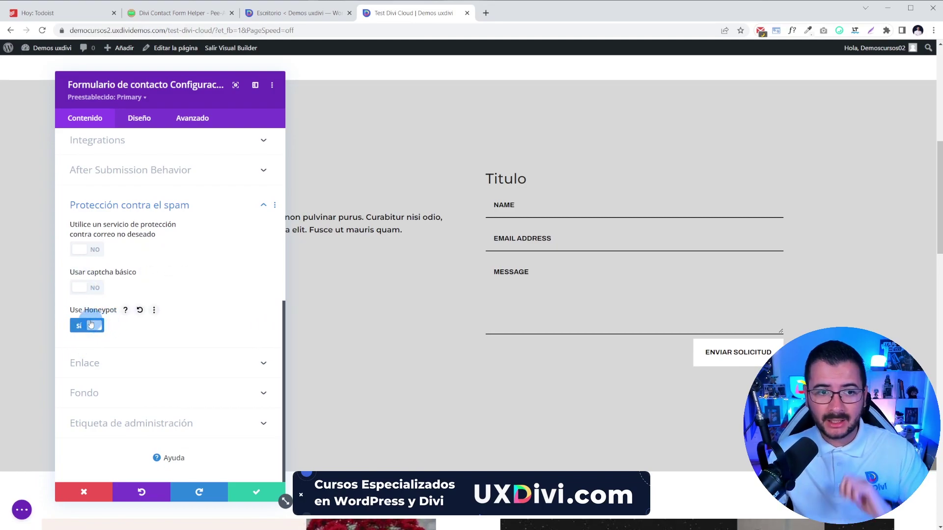
left_click(86, 205)
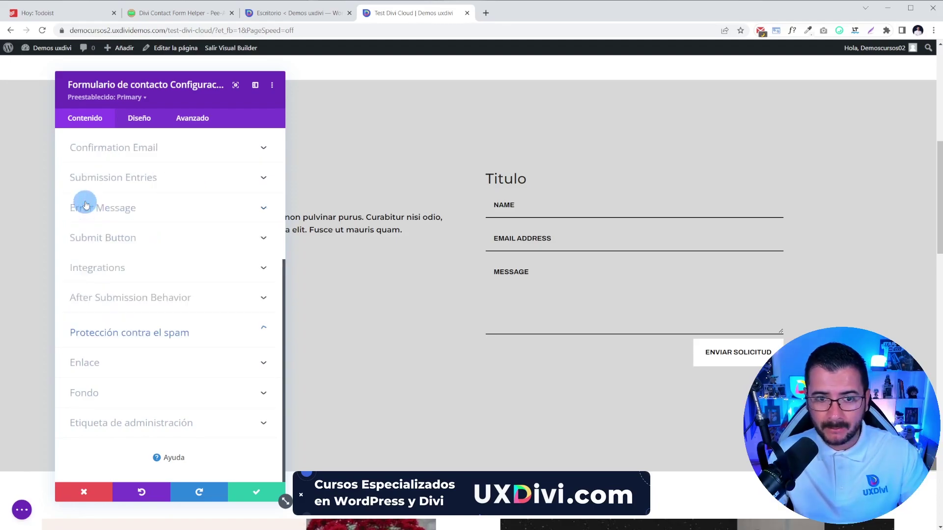
Browse the link, design and Submission Entries settings without changing anything.
left_click(91, 364)
left_click(92, 287)
left_click(140, 119)
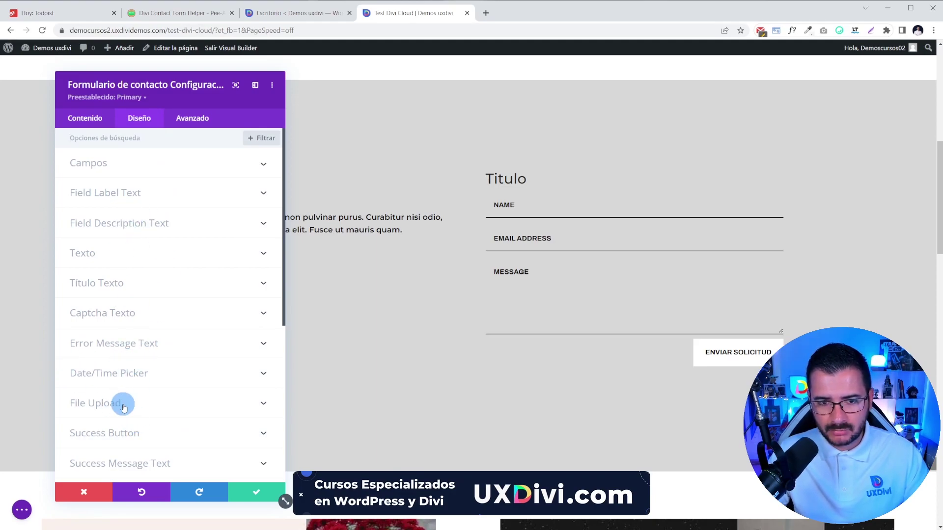
left_click(86, 121)
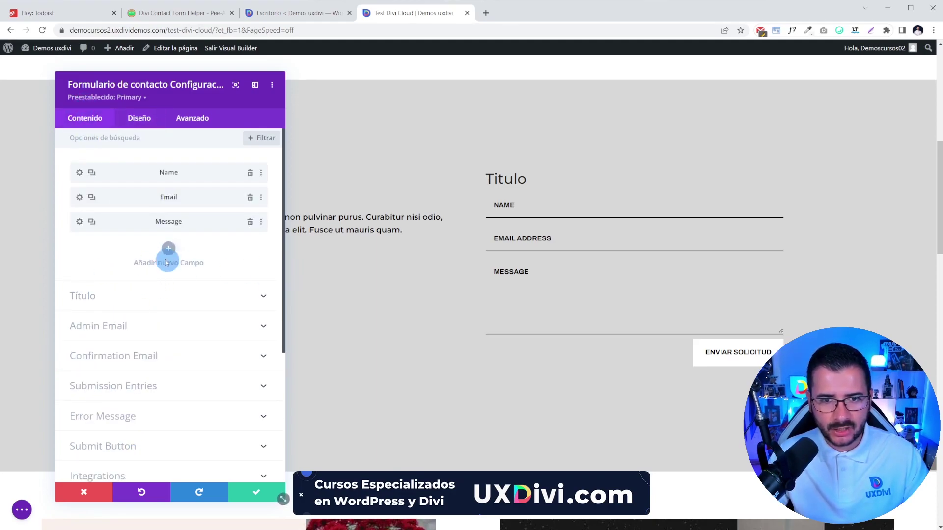
scroll(120, 304, "down", 2)
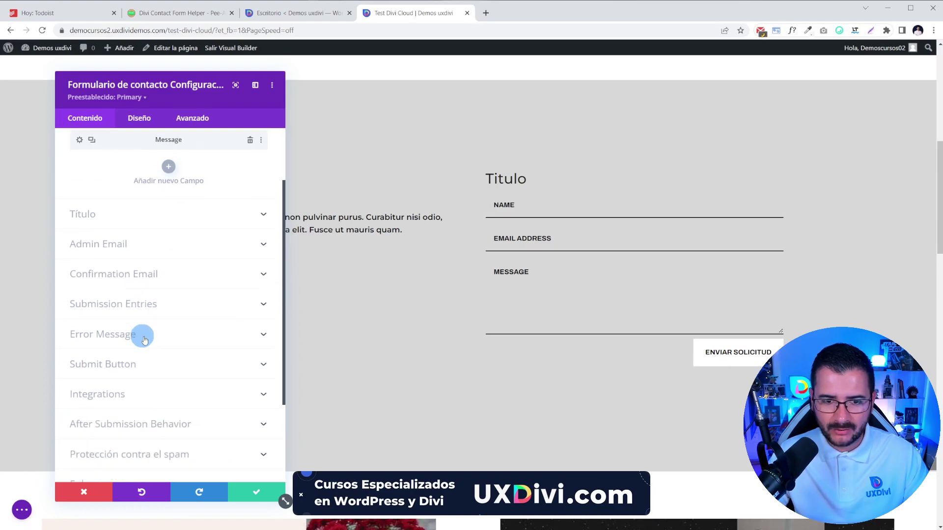
left_click(142, 308)
scroll(238, 328, "down", 4)
scroll(131, 299, "up", 8)
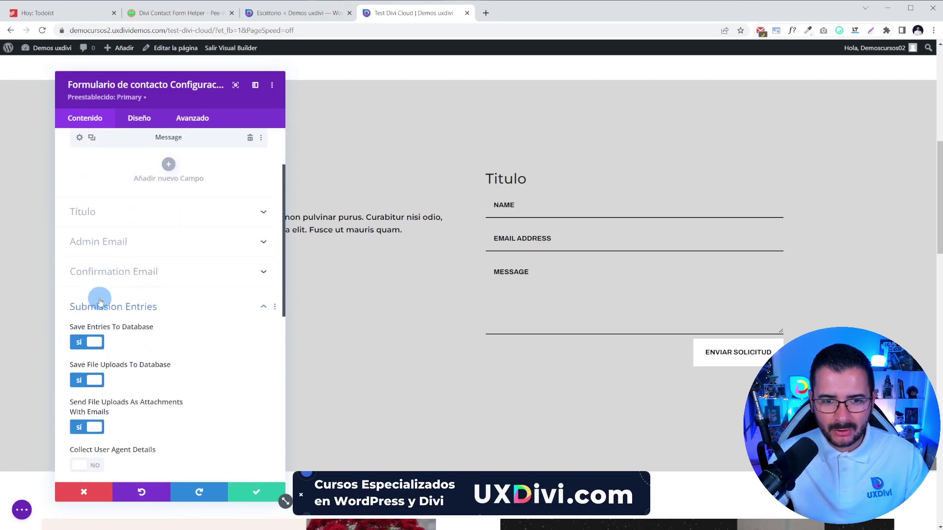
left_click(152, 303)
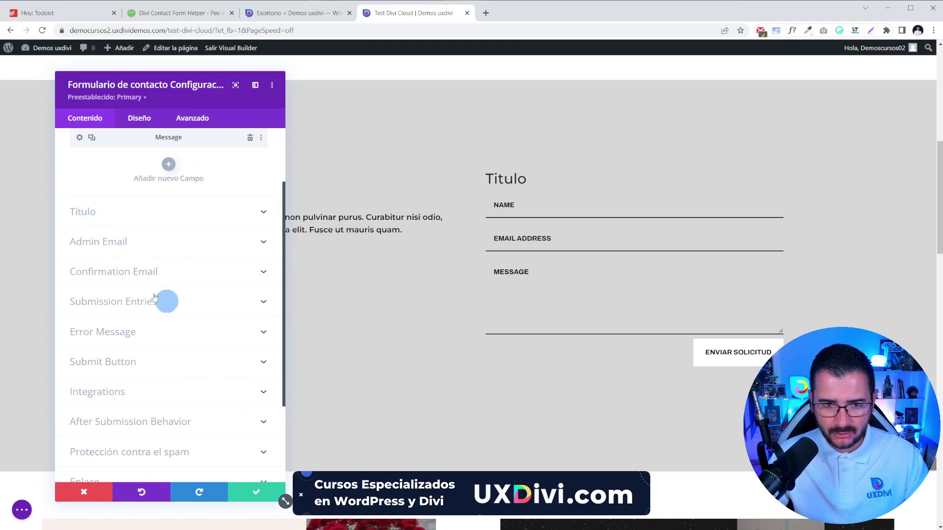
left_click(139, 307)
scroll(180, 290, "down", 2)
scroll(131, 280, "up", 6)
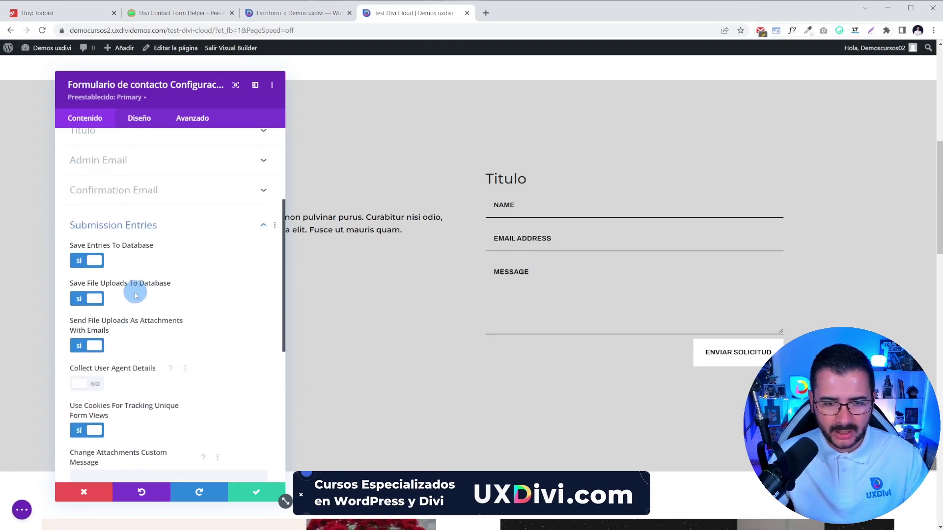
left_click(148, 305)
scroll(153, 314, "down", 2)
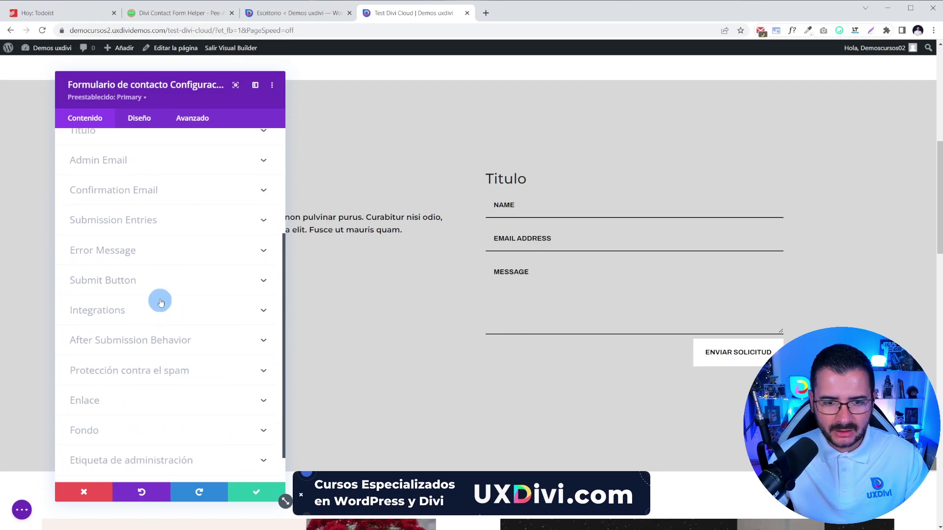
Look through Integrations, form title and Message field settings, then return to the form settings.
left_click(130, 309)
scroll(126, 319, "up", 3)
left_click(97, 355)
scroll(101, 253, "up", 3)
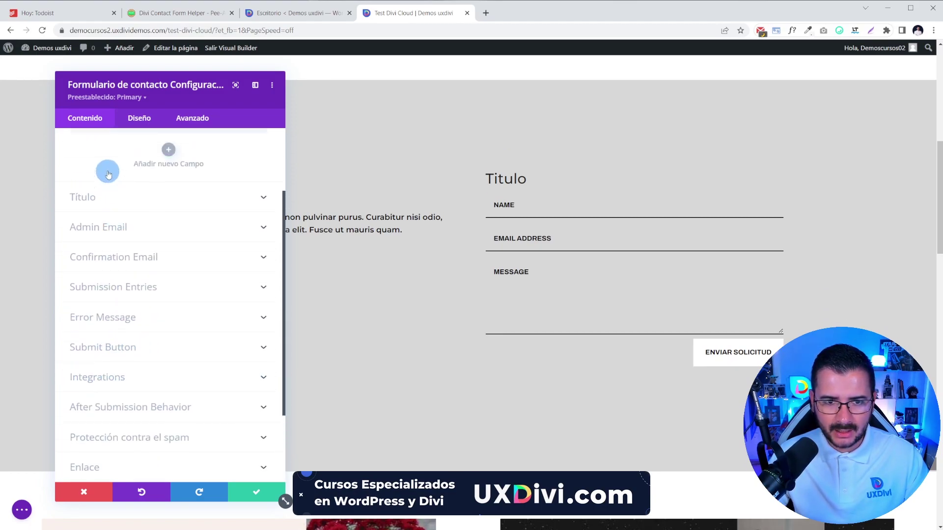
left_click(94, 253)
scroll(114, 259, "up", 3)
left_click(84, 302)
left_click(80, 226)
scroll(169, 252, "down", 1)
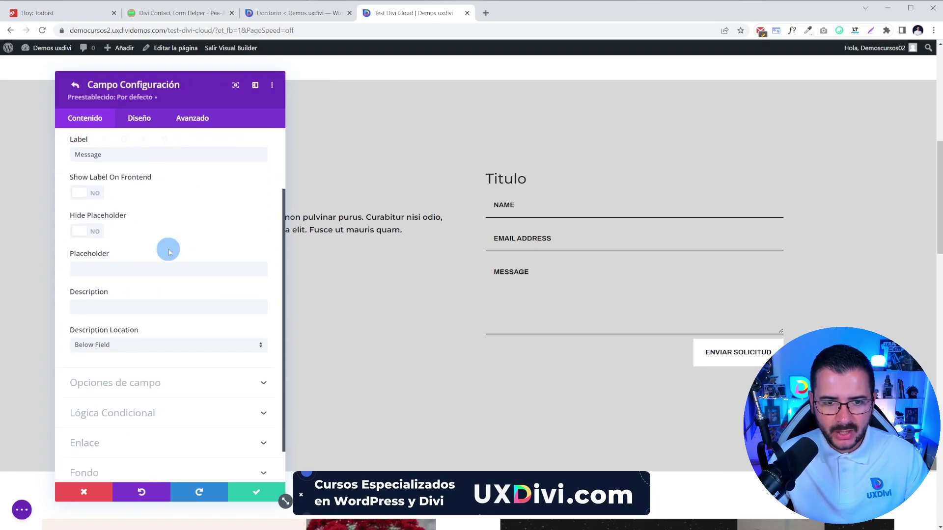
scroll(168, 252, "up", 2)
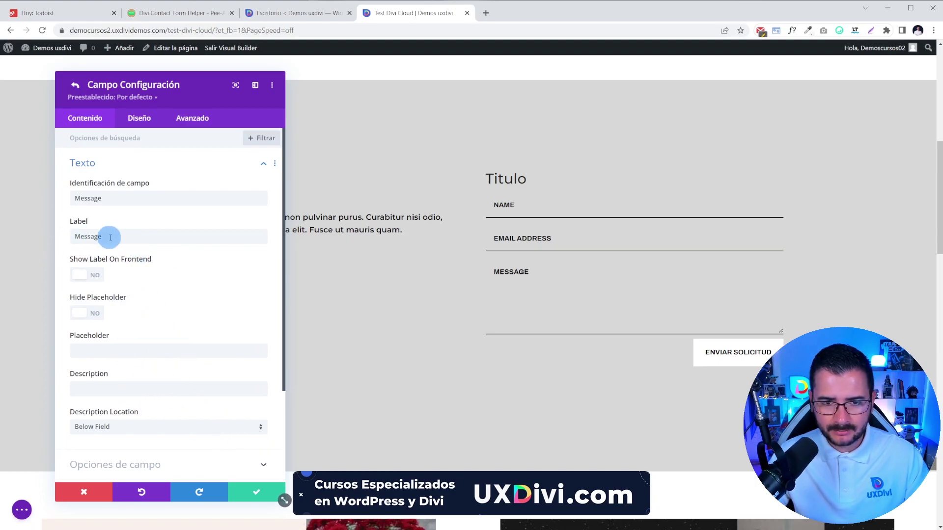
left_click(75, 85)
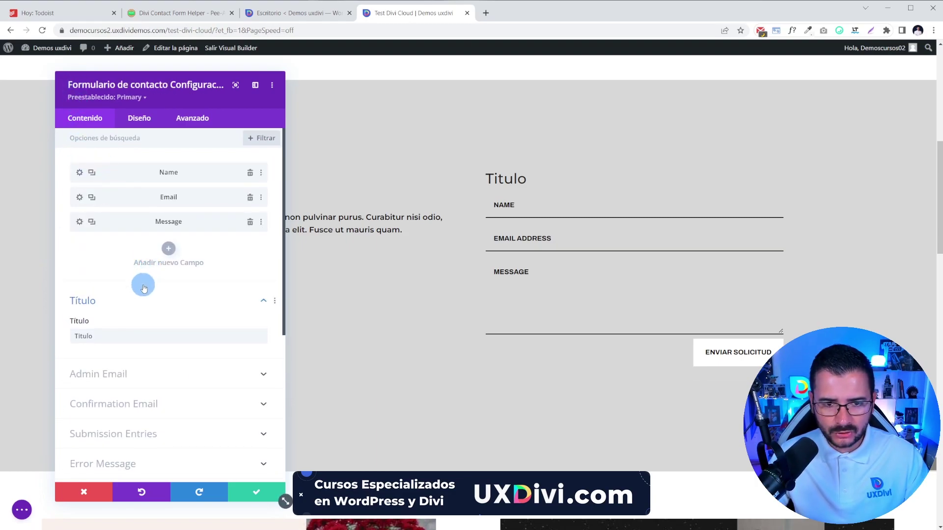
scroll(162, 314, "down", 3)
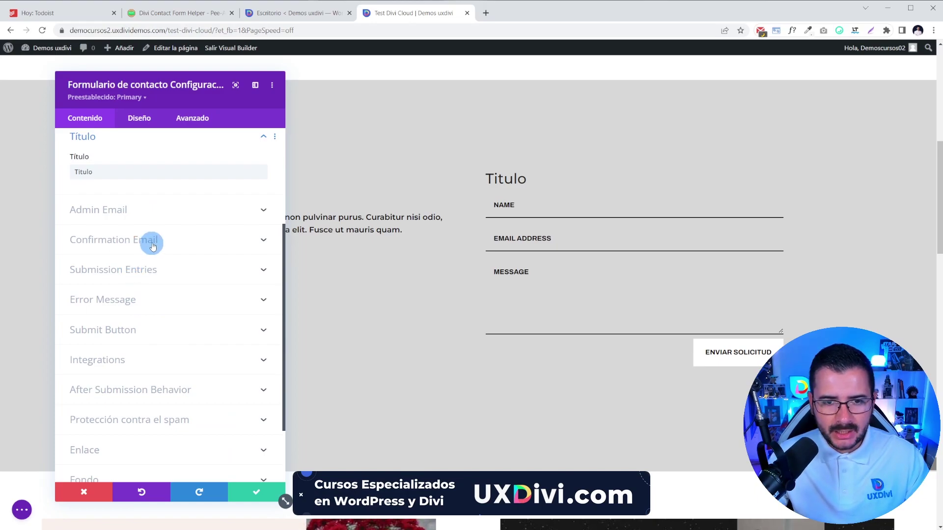
scroll(127, 265, "up", 2)
scroll(116, 272, "down", 3)
scroll(118, 245, "up", 2)
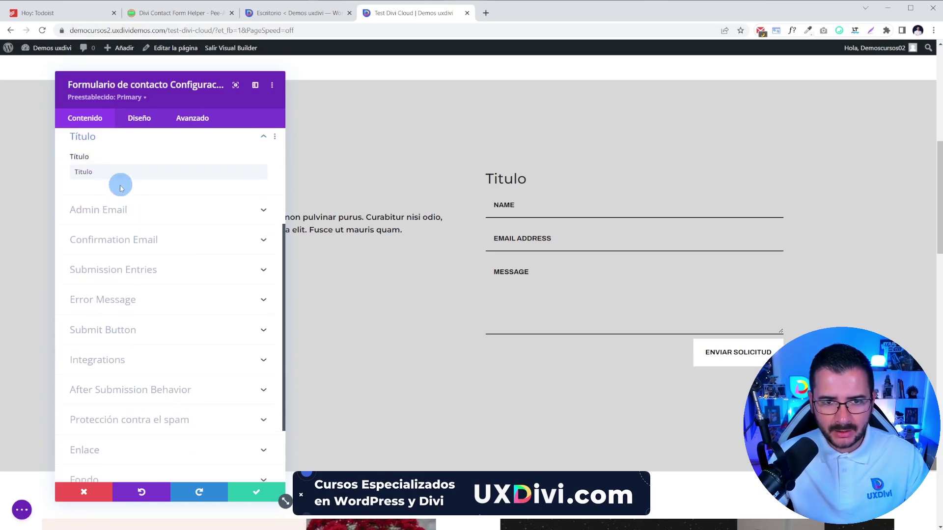
Expand Admin Email, show the Admin Email Message help, and select %%field_id%% in it.
left_click(110, 209)
scroll(187, 324, "up", 2)
left_click(136, 330)
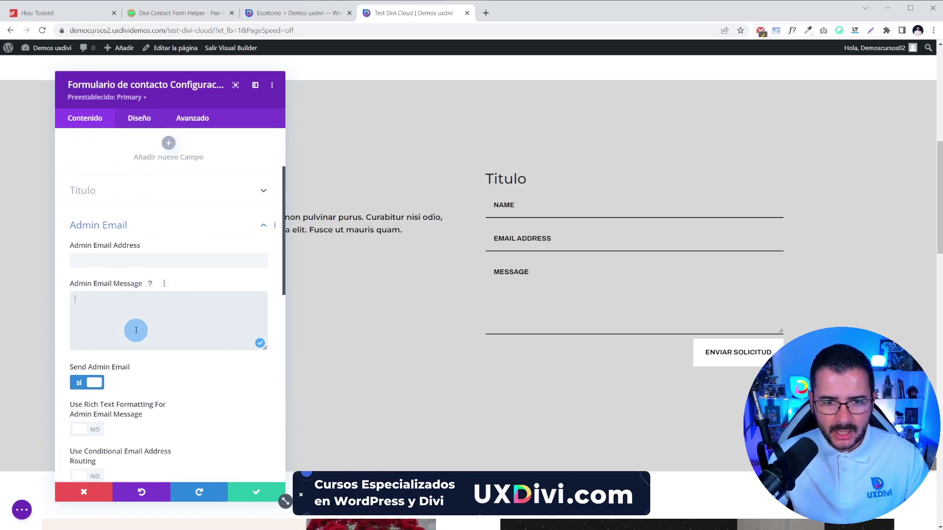
scroll(94, 306, "up", 2)
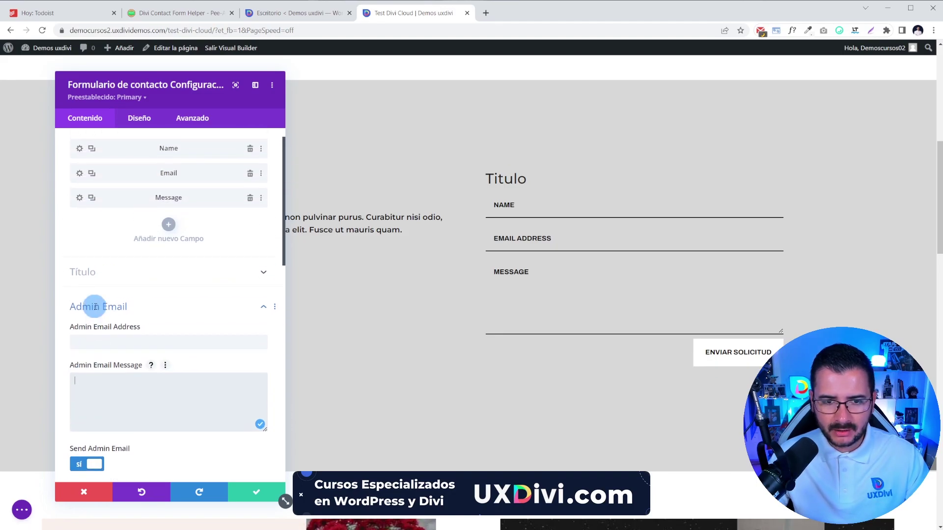
left_click(152, 367)
scroll(153, 368, "down", 2)
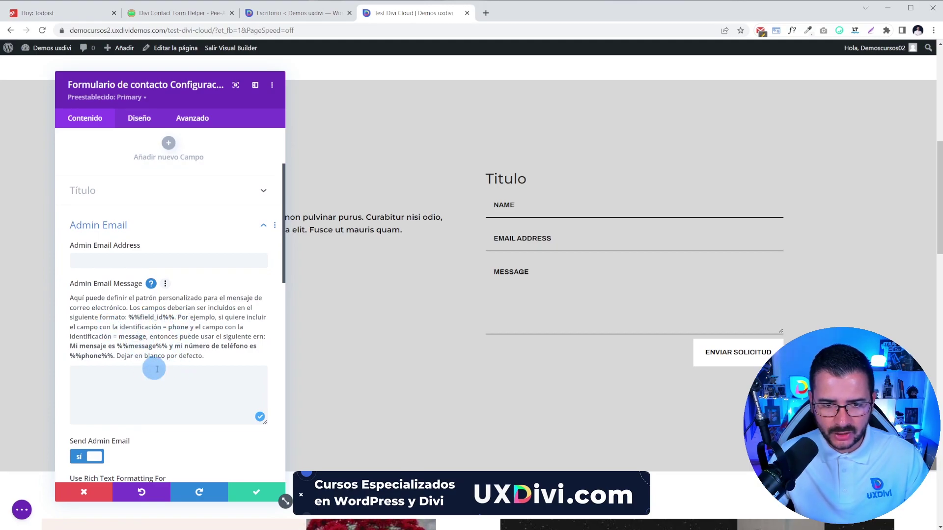
scroll(542, 434, "up", 2)
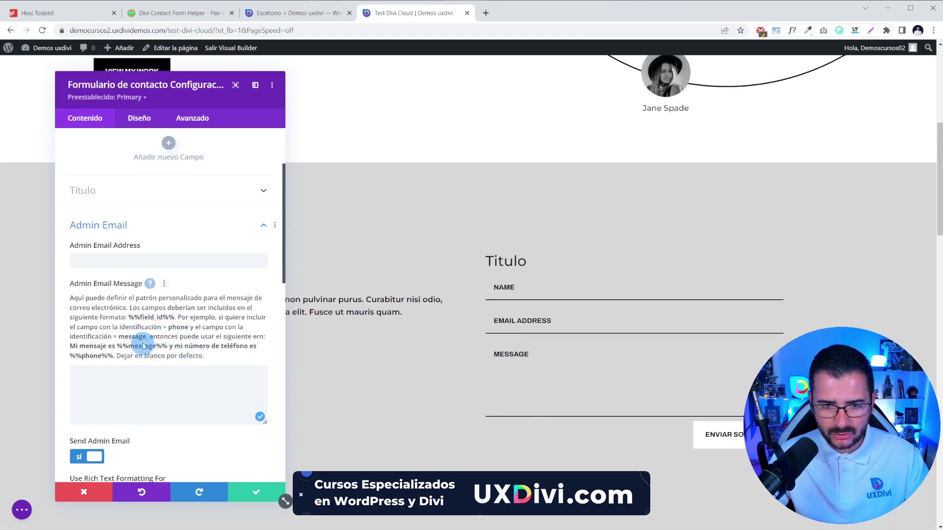
scroll(137, 278, "down", 2)
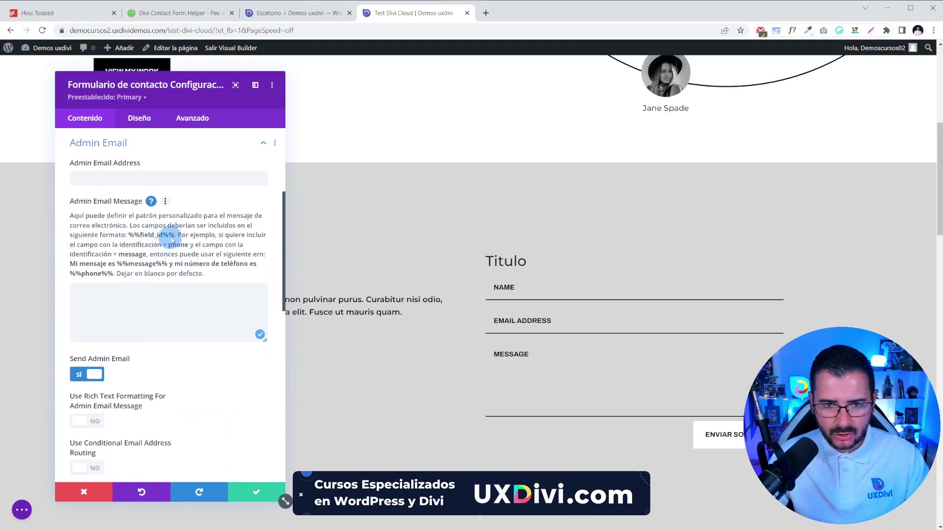
scroll(171, 242, "up", 4)
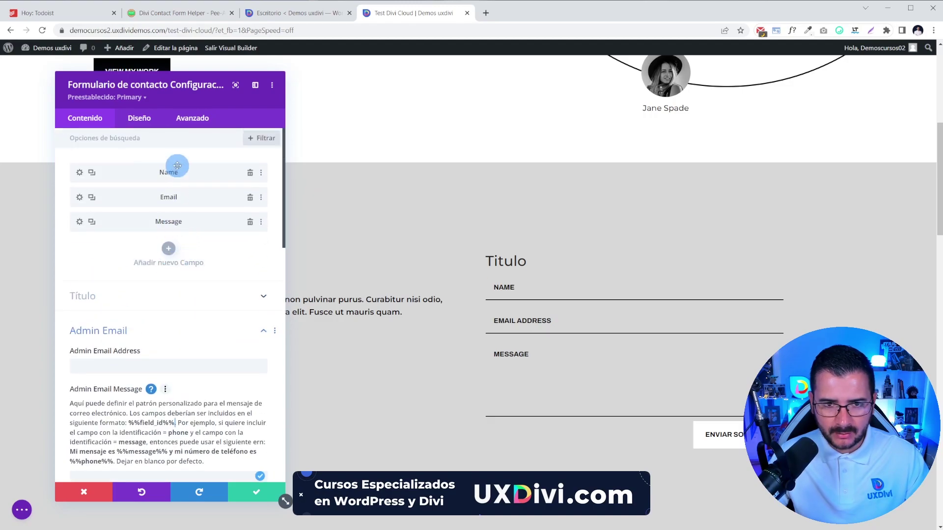
scroll(209, 295, "down", 4)
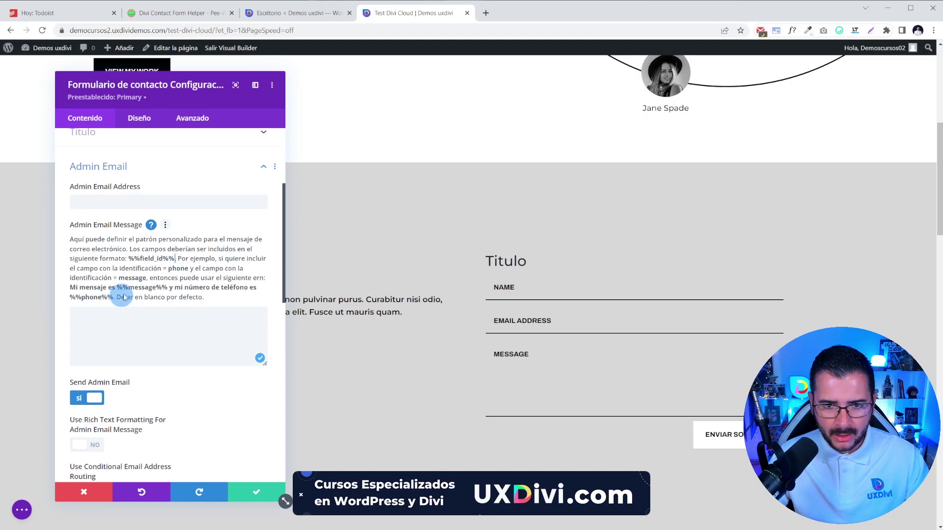
left_click_drag(174, 260, 128, 260)
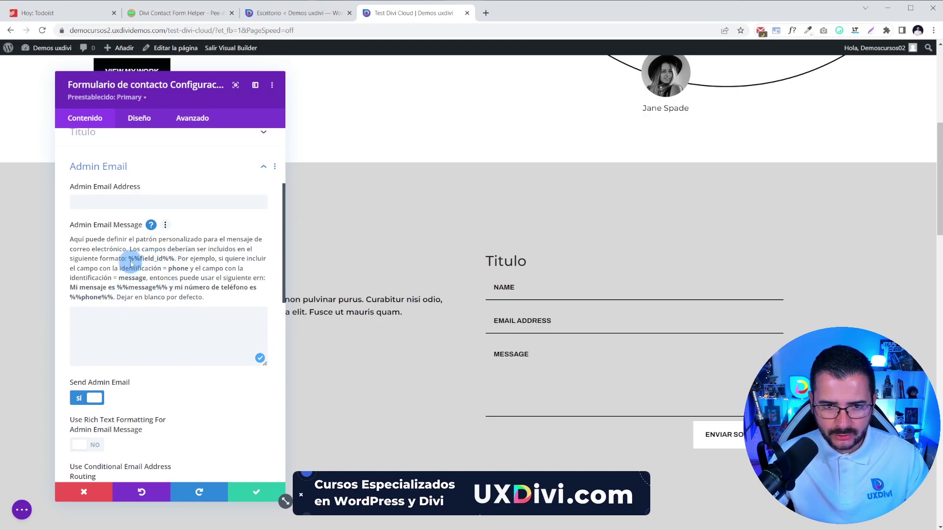
Paste into the Admin Email Message box twice, deleting the wrongly pasted text each time.
left_click(131, 329)
type("D89E$YR9n#asd31324*")
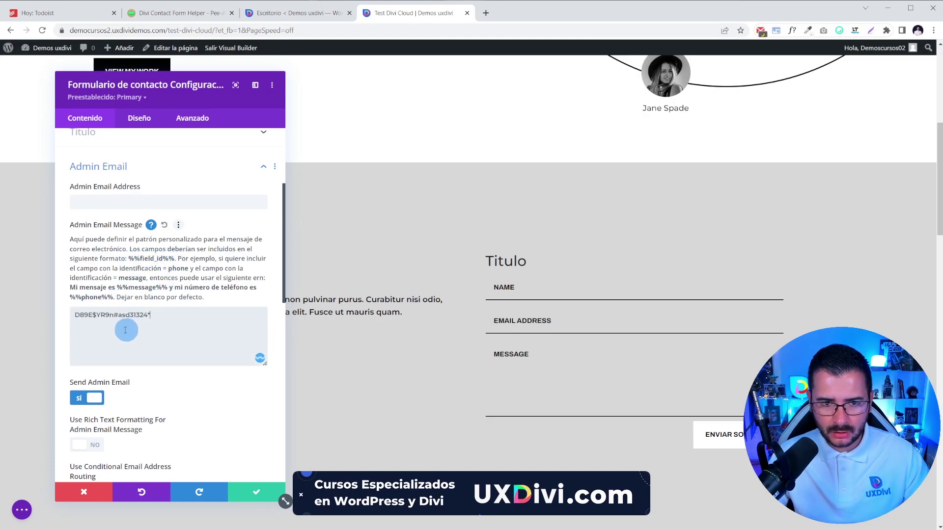
left_click_drag(175, 316, 77, 318)
key("ctrl+c")
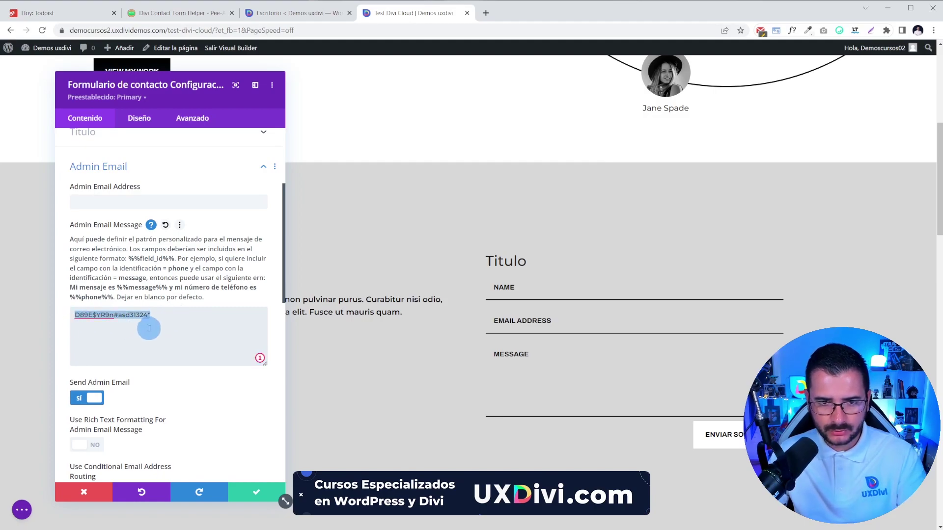
key("BackSpace")
left_click_drag(175, 259, 130, 259)
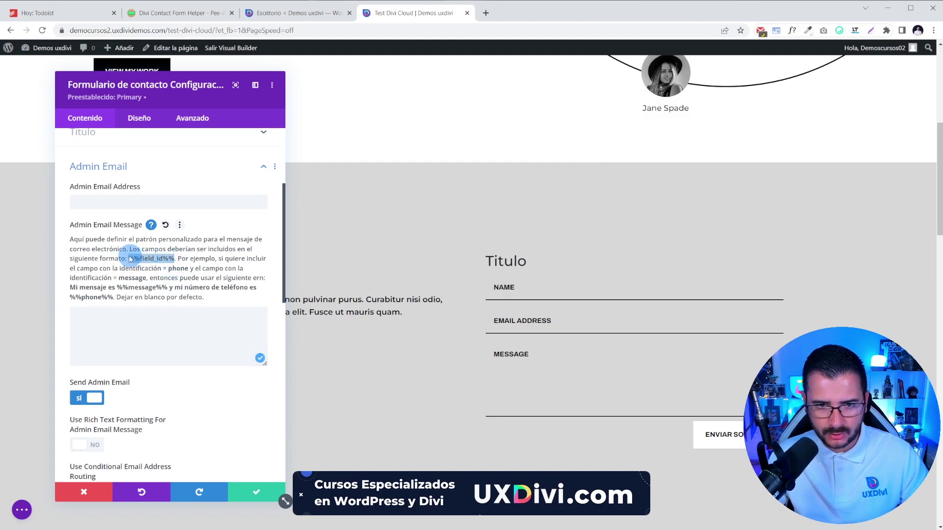
left_click(126, 320)
key("ctrl+v")
left_click_drag(153, 315, 58, 315)
key("BackSpace")
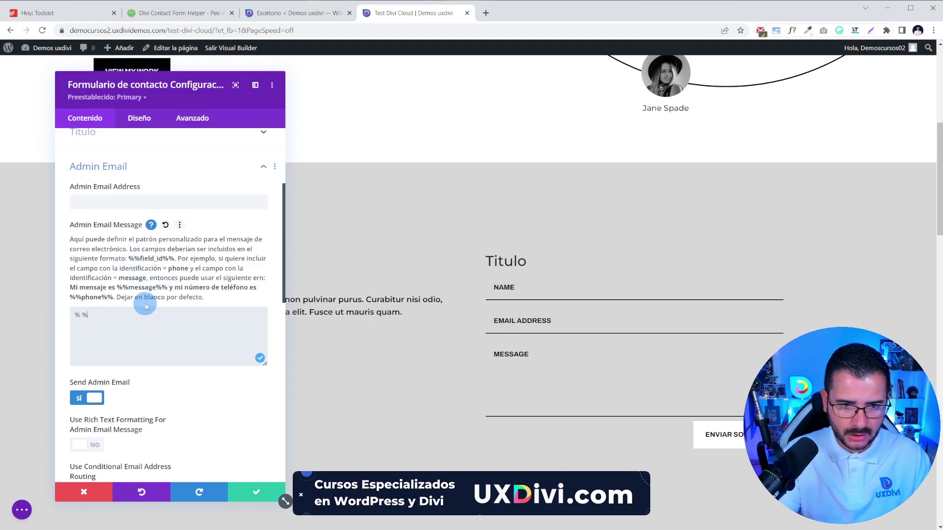
Edit the Admin Email Message lines to %%name%%, %%email%% and %%message%%.
scroll(166, 275, "up", 3)
scroll(162, 294, "down", 5)
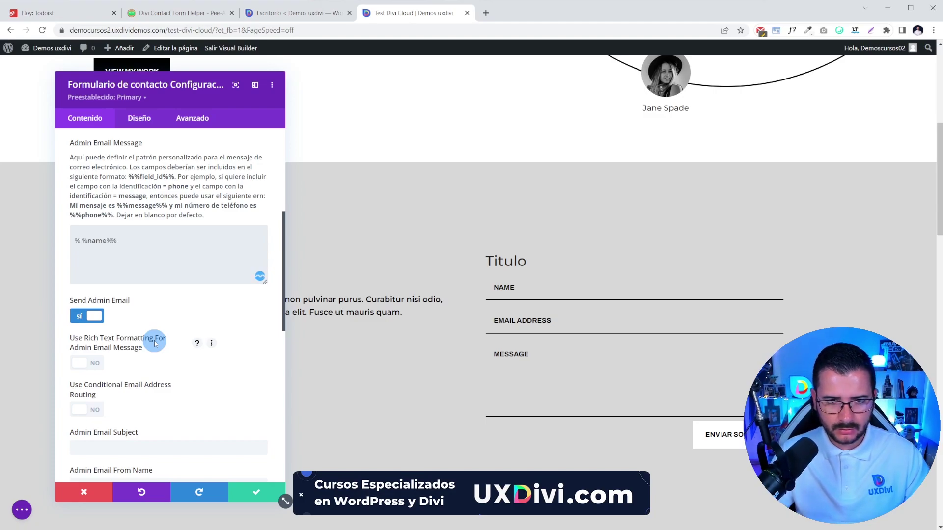
scroll(158, 319, "up", 5)
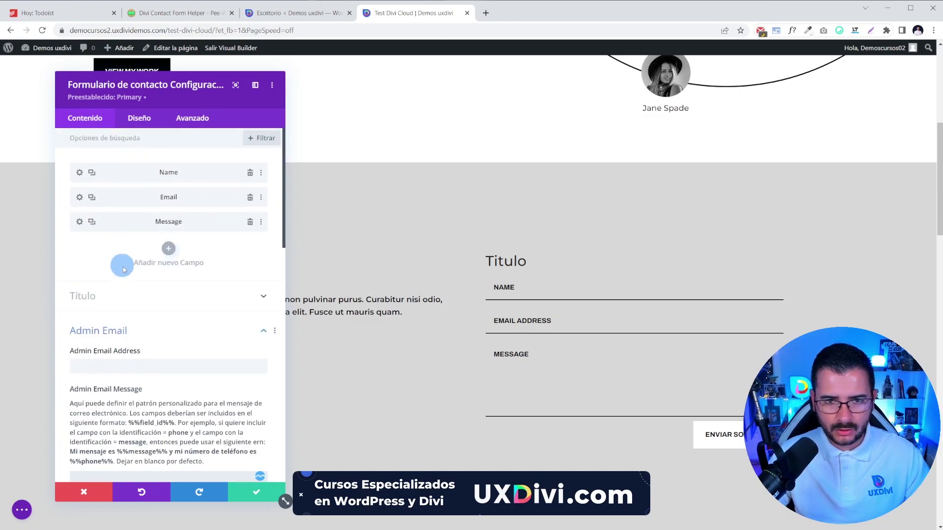
scroll(180, 288, "down", 3)
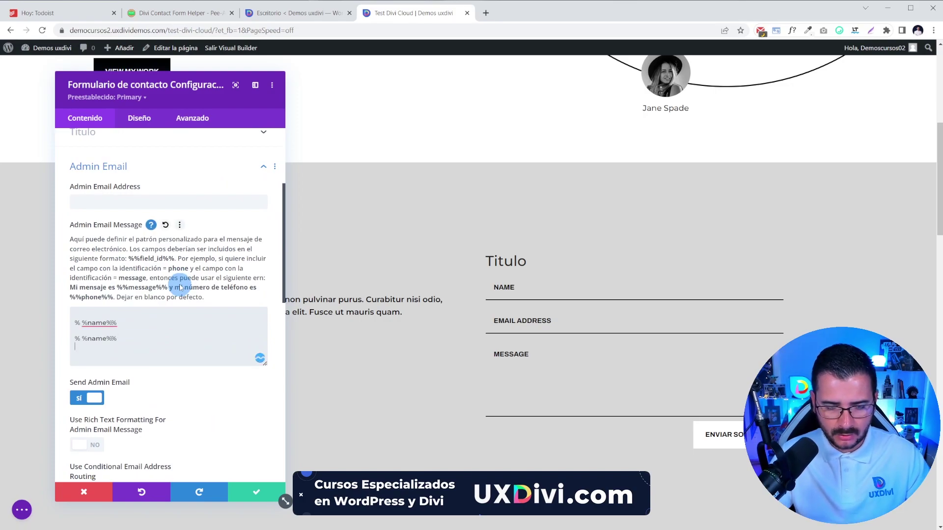
double_click(87, 339)
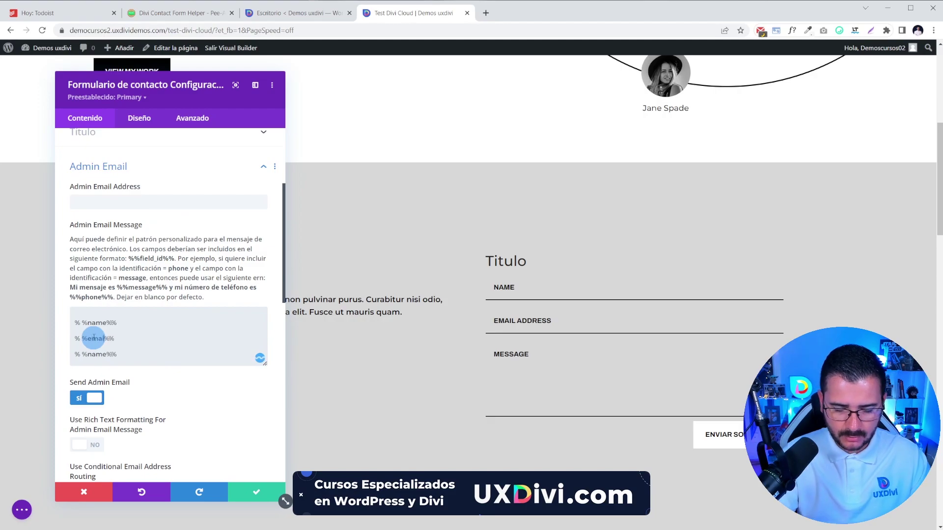
double_click(96, 354)
type("messaje")
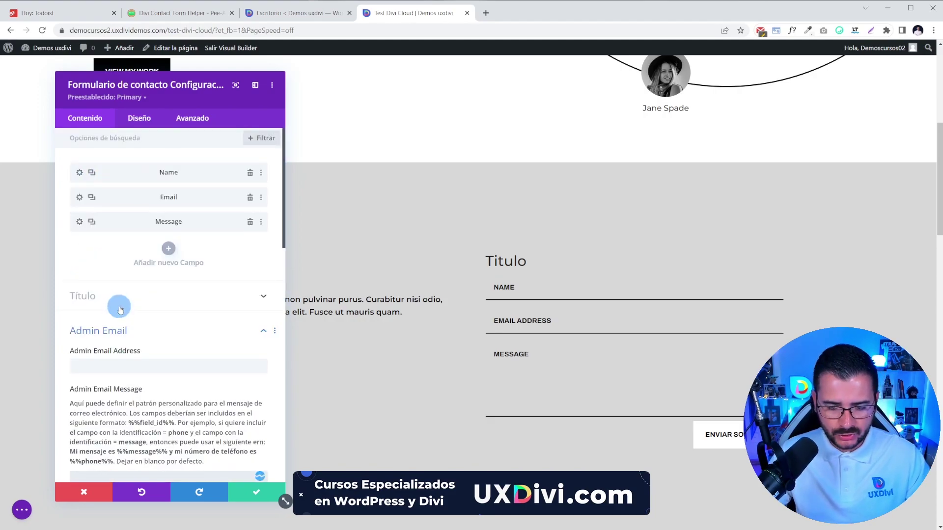
Fill in the Admin Email Address, collapse Admin Email, and save the module.
scroll(120, 310, "down", 1)
scroll(134, 320, "down", 4)
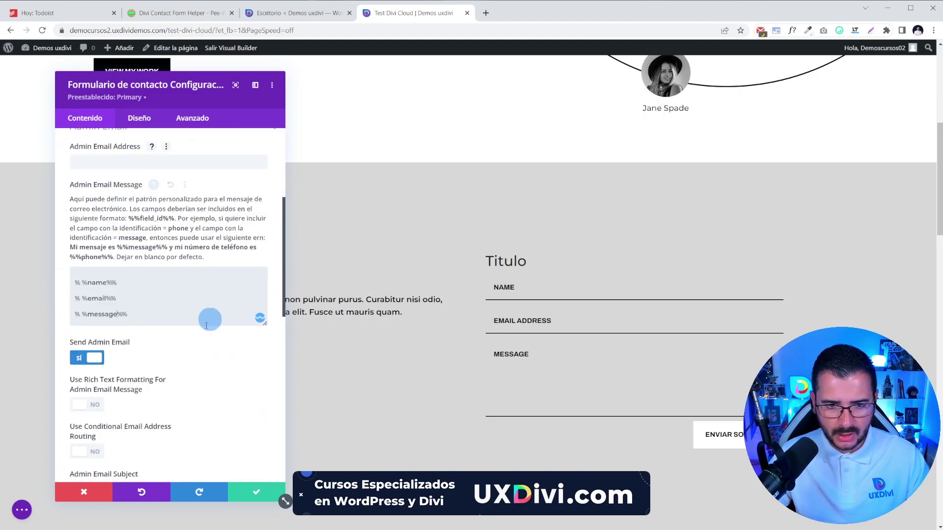
scroll(154, 327, "up", 4)
left_click(128, 327)
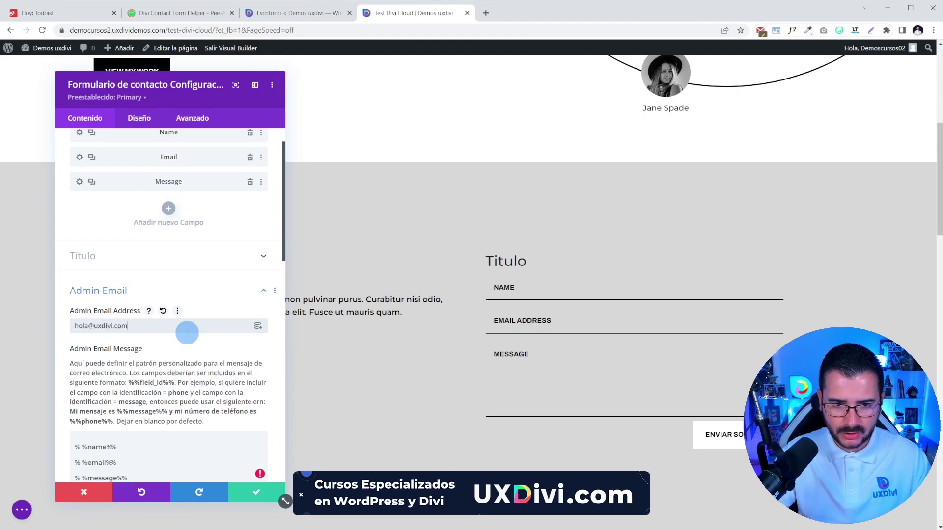
scroll(106, 295, "down", 5)
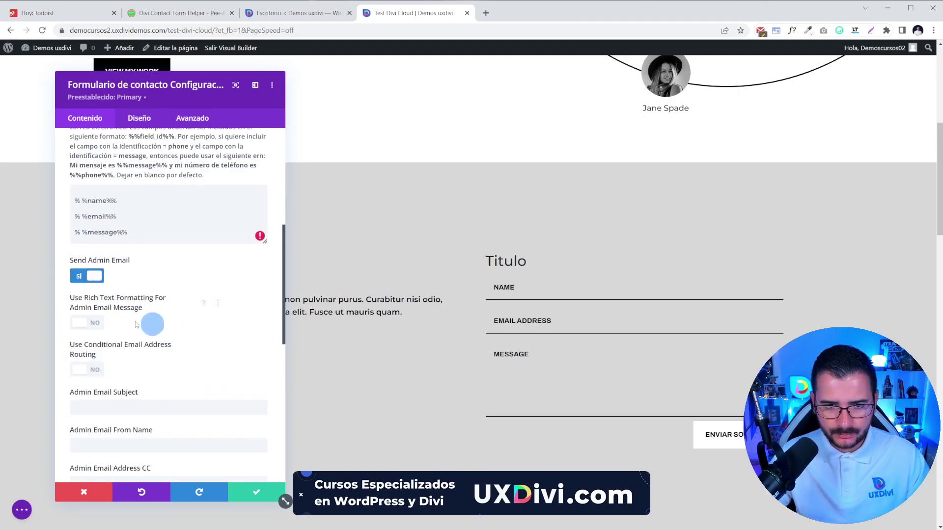
scroll(144, 325, "down", 3)
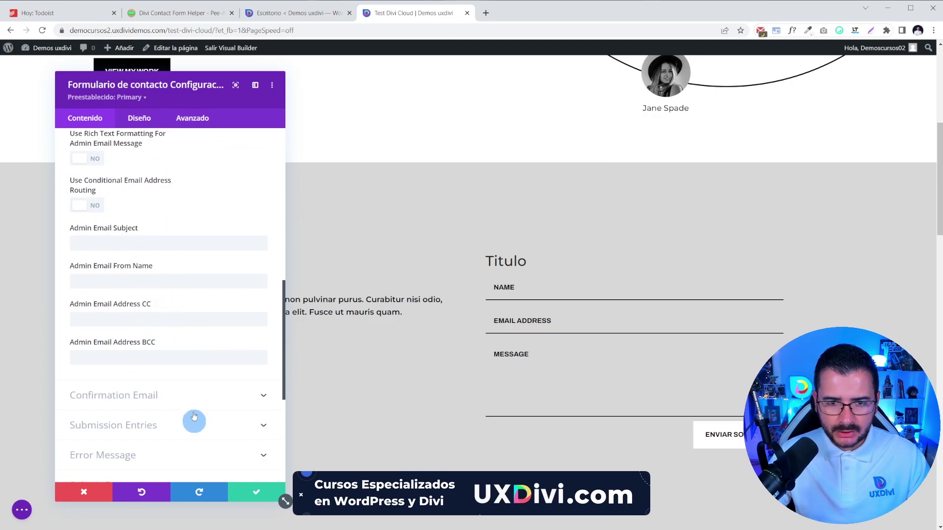
scroll(199, 324, "up", 6)
left_click(88, 204)
left_click(250, 493)
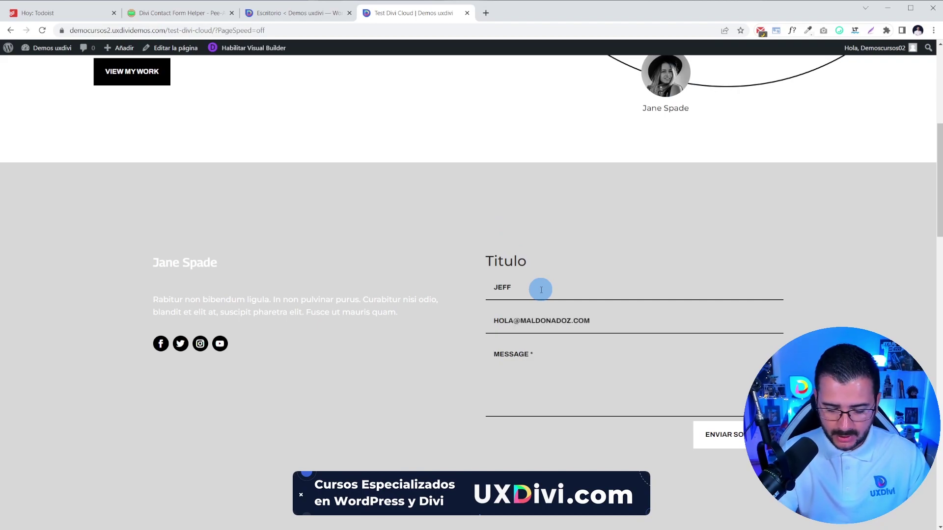
Submit the filled test message, getting 'Gracias por contactarnos', then go to the dashboard.
type("m")
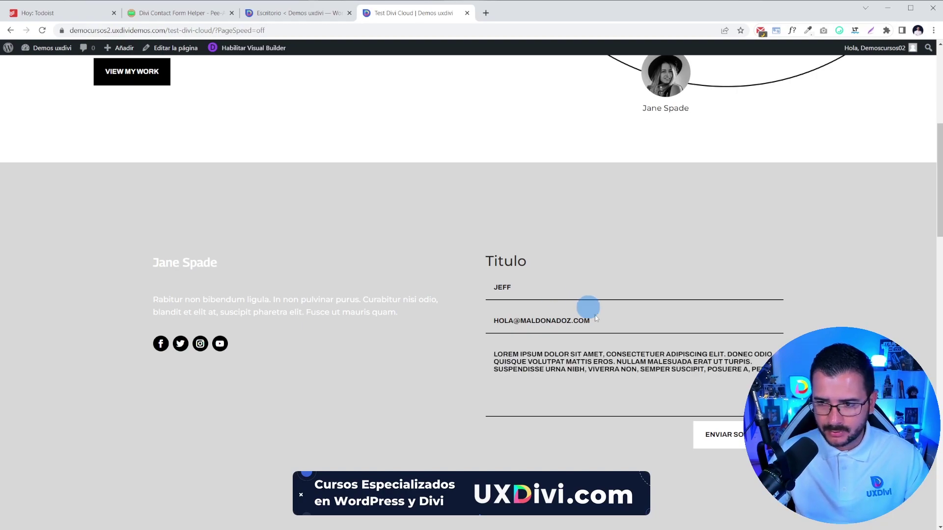
left_click(726, 434)
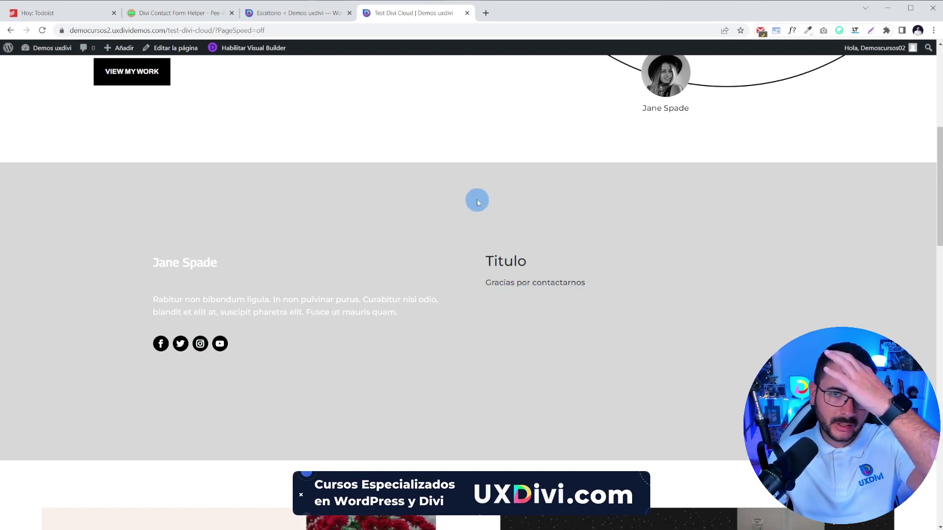
left_click(35, 69)
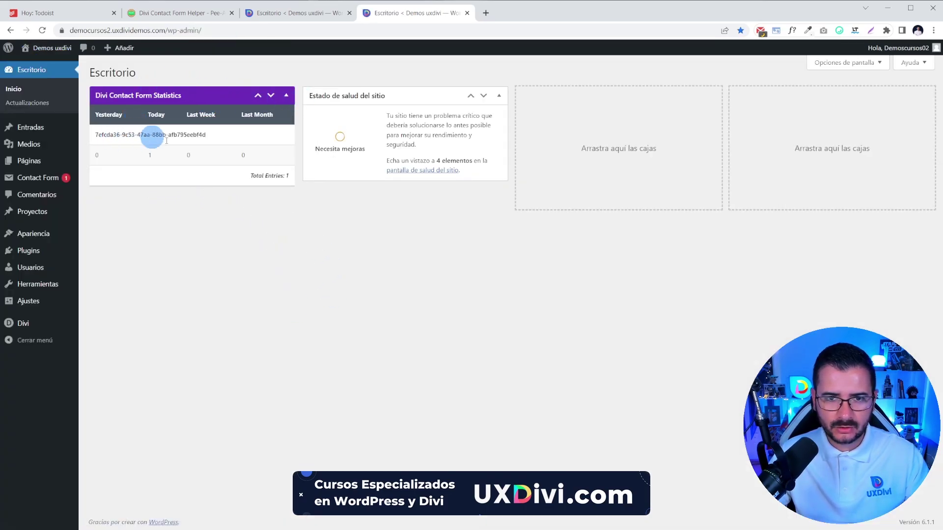
Highlight the form ID in the statistics widget, then go to the Contact Form Entries list.
left_click_drag(141, 128, 158, 136)
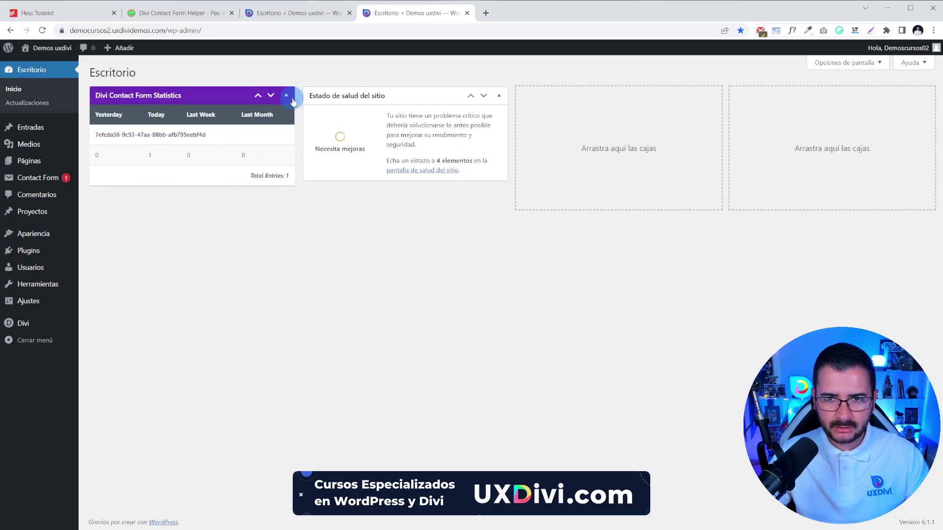
left_click(35, 129)
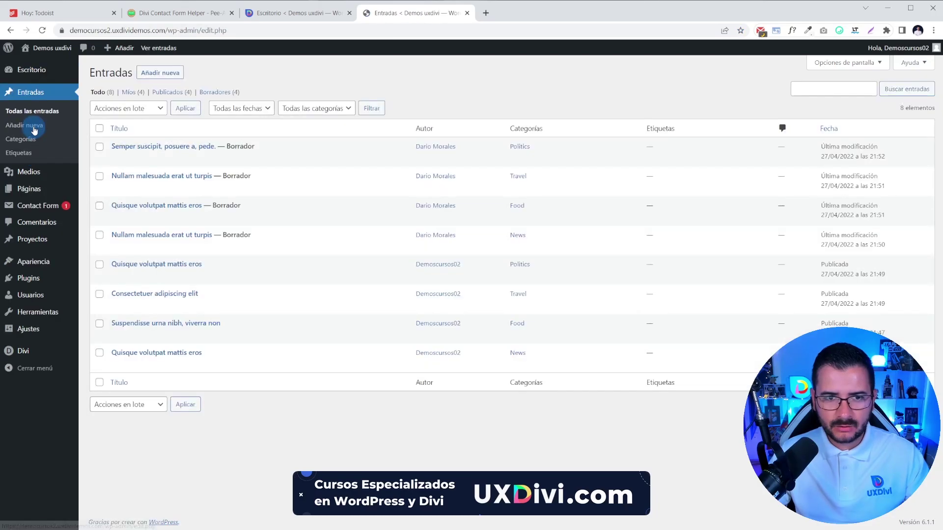
left_click(34, 204)
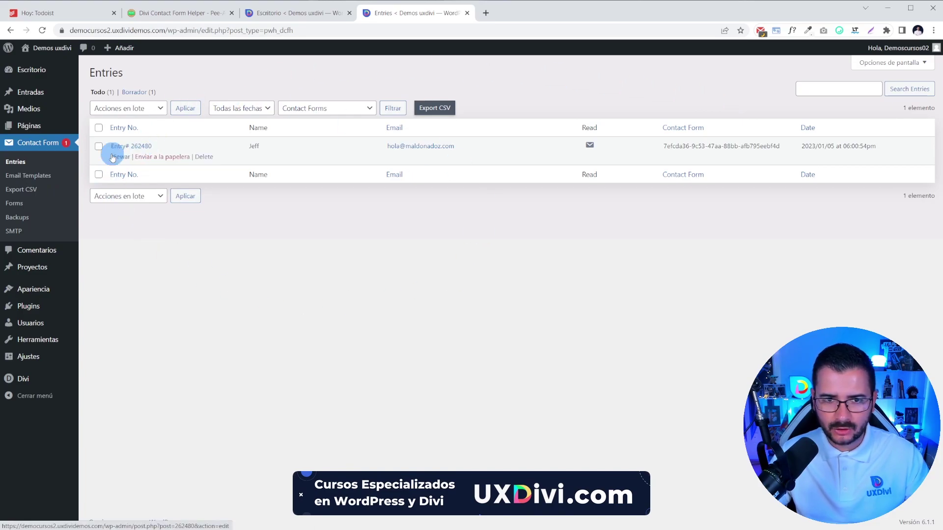
Open entry 262480's details, return to Entries, and select its contact form ID.
left_click(120, 157)
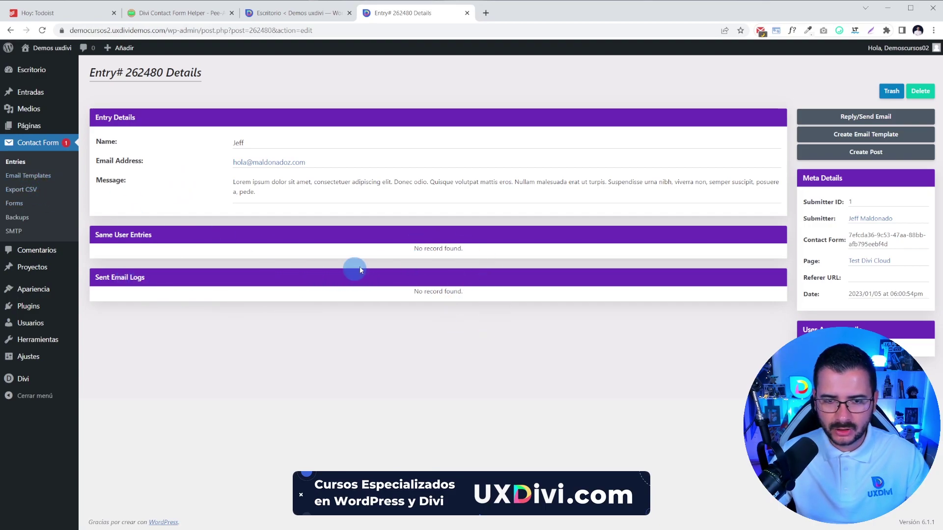
left_click(16, 162)
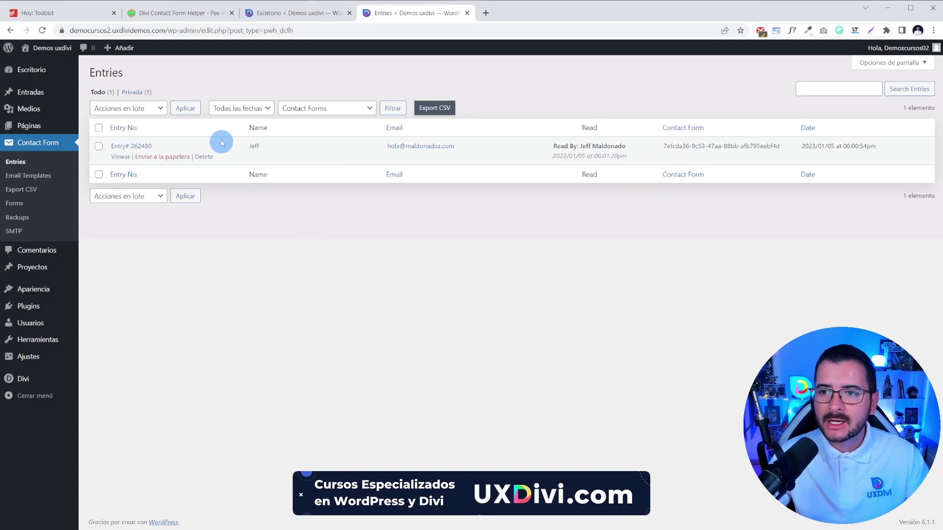
left_click_drag(663, 146, 796, 146)
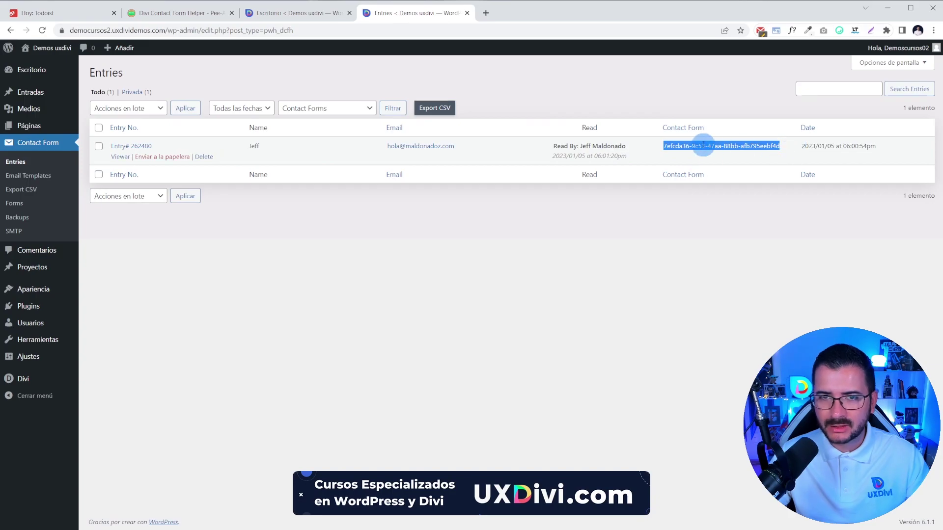
Open the Test Divi Cloud page on the front end in the Visual Builder.
left_click(286, 13)
mouse_move(38, 52)
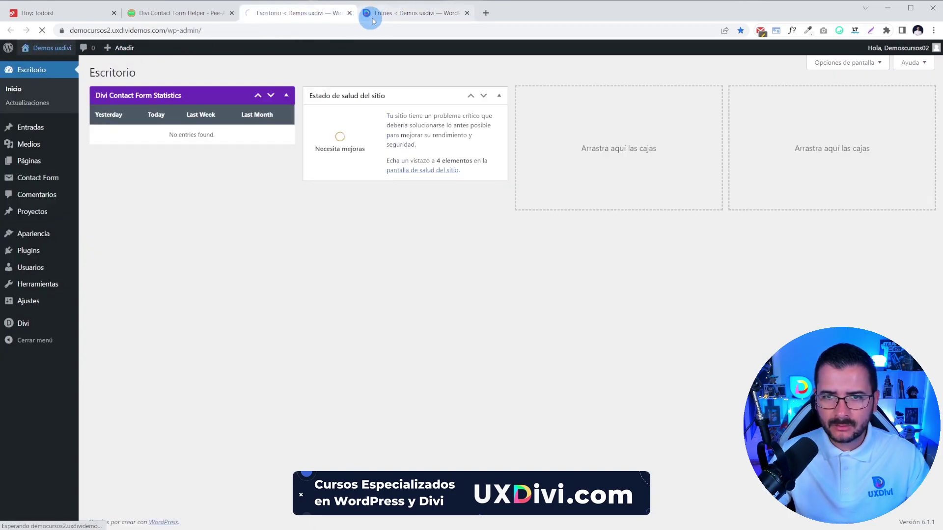
left_click(368, 14)
left_click(306, 16)
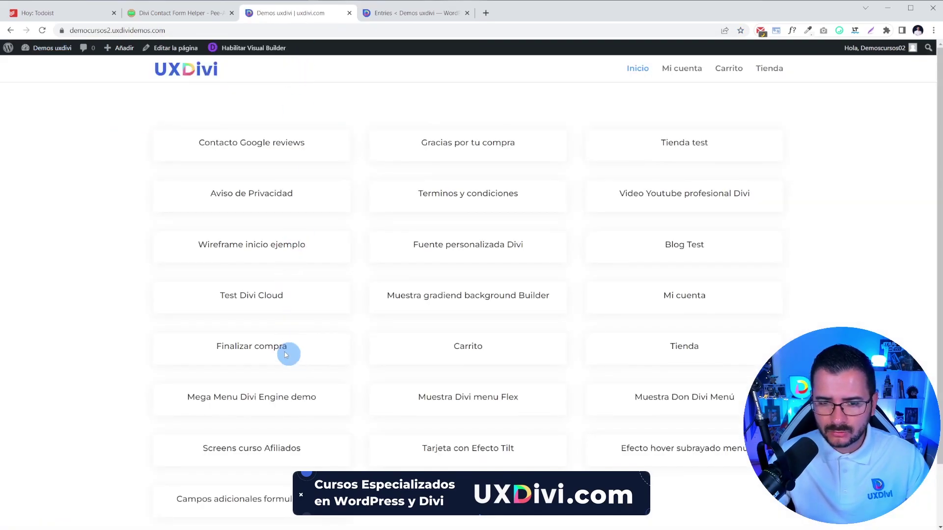
left_click(246, 296)
left_click(243, 48)
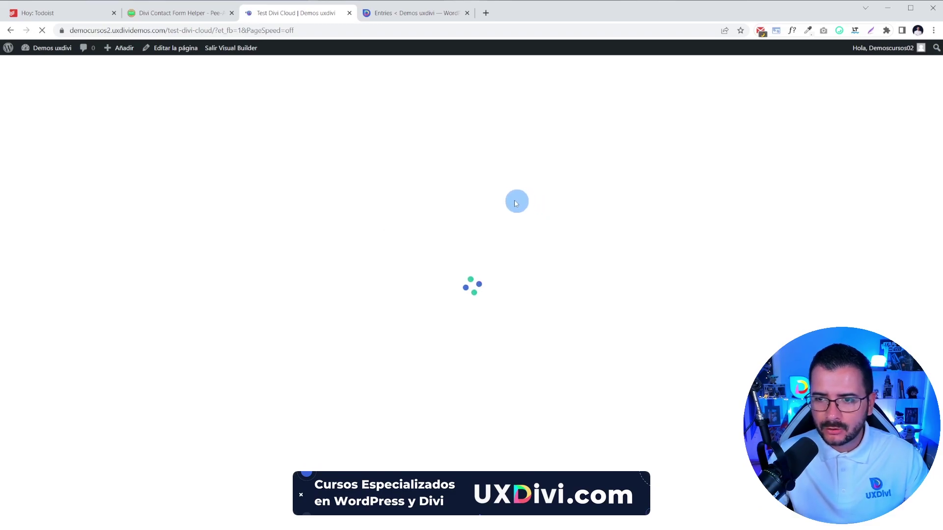
In the contact form module settings, expand Etiqueta de administración to show the Unique ID.
scroll(521, 196, "down", 3)
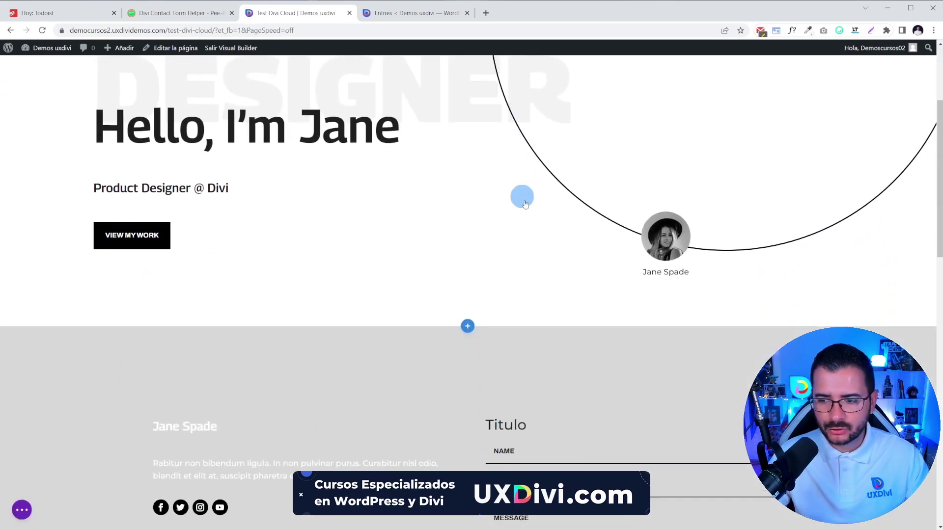
scroll(591, 379, "down", 3)
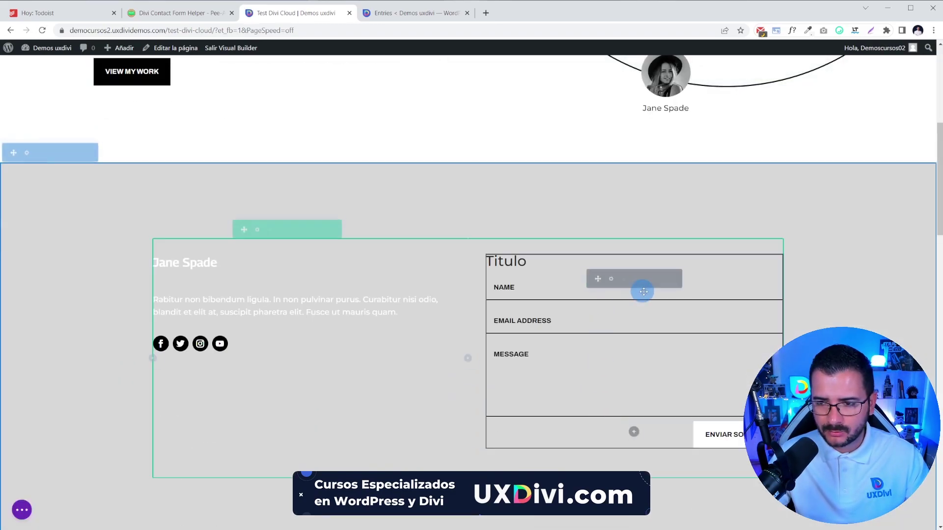
scroll(614, 282, "down", 2)
left_click(609, 202)
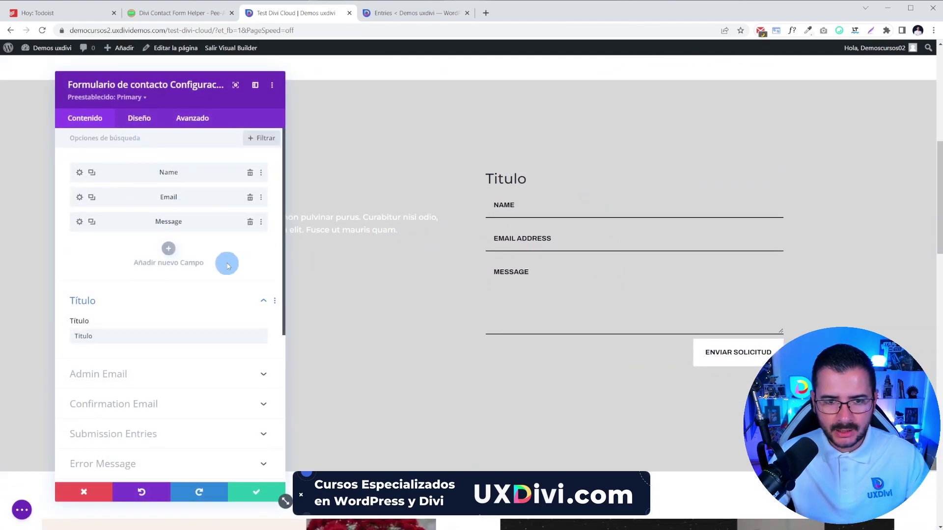
left_click(81, 302)
scroll(140, 330, "down", 2)
scroll(151, 268, "down", 3)
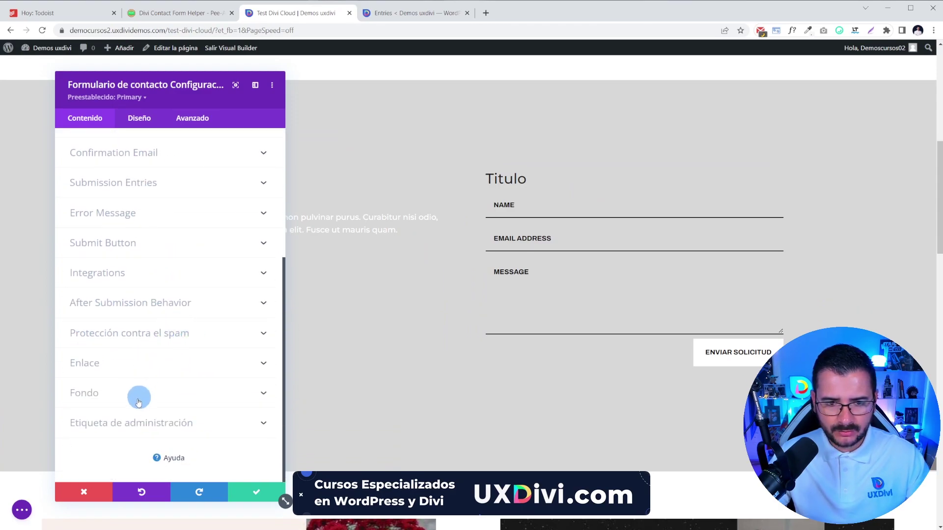
left_click(136, 423)
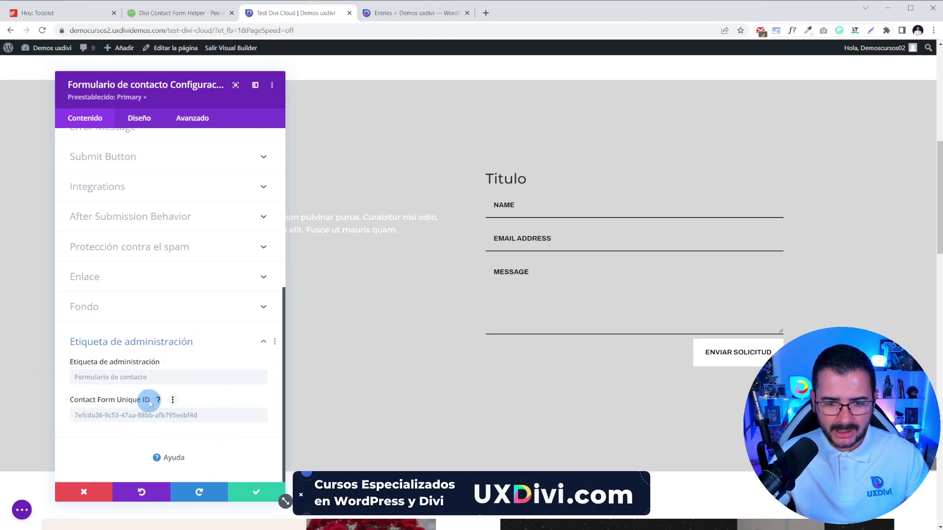
left_click(159, 401)
scroll(162, 408, "down", 1)
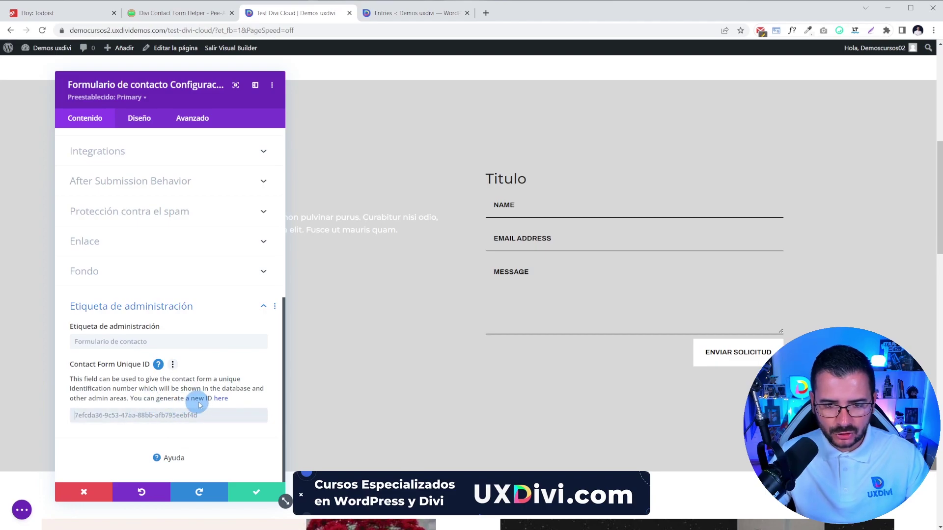
Overwrite the contact form's Unique ID with text beginning 'Contact' and save the module.
left_click(220, 401)
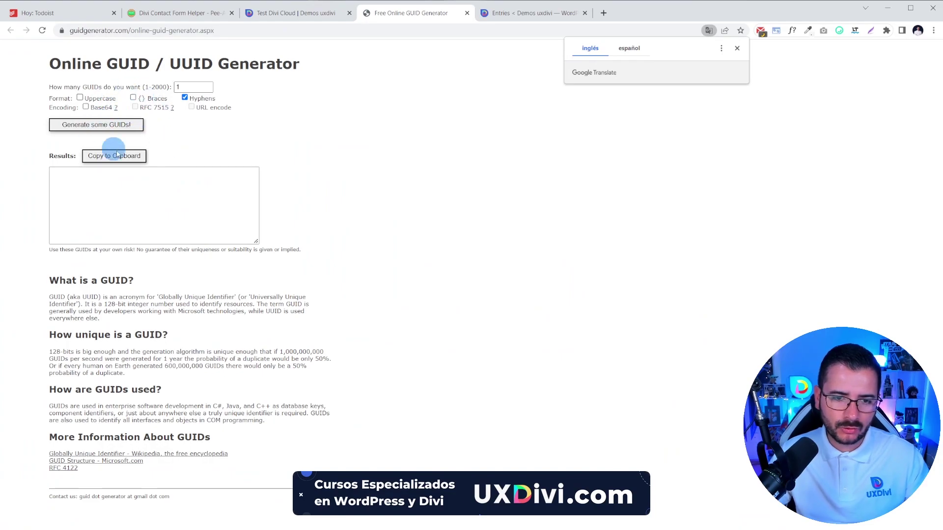
left_click(294, 14)
left_click(122, 416)
left_click(145, 418)
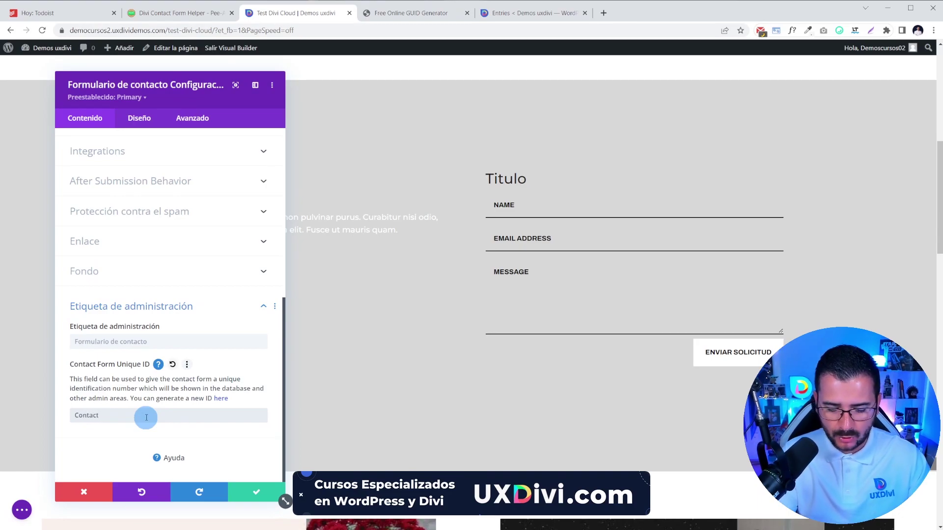
left_click(257, 492)
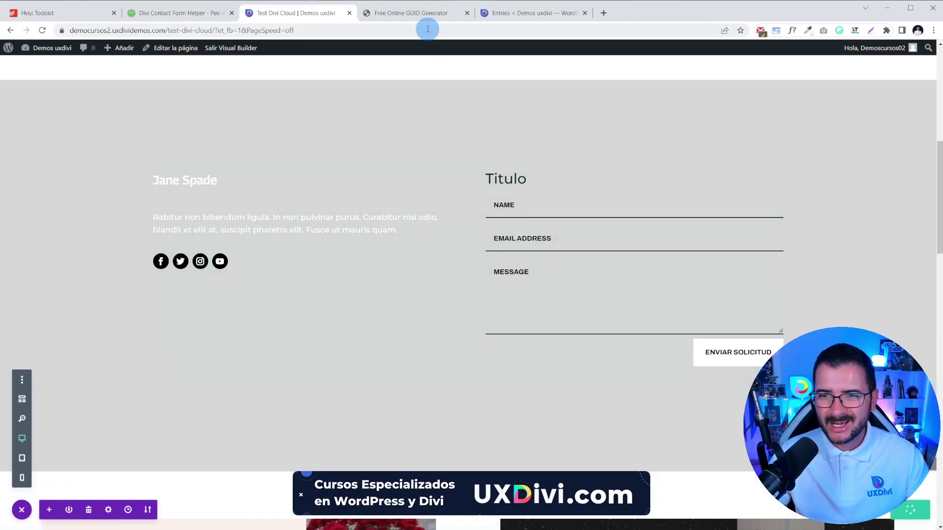
left_click(414, 15)
Move the Entries browser tab beside the Test Divi Cloud tab, ending on the page.
left_click(299, 14)
left_click_drag(527, 13, 299, 12)
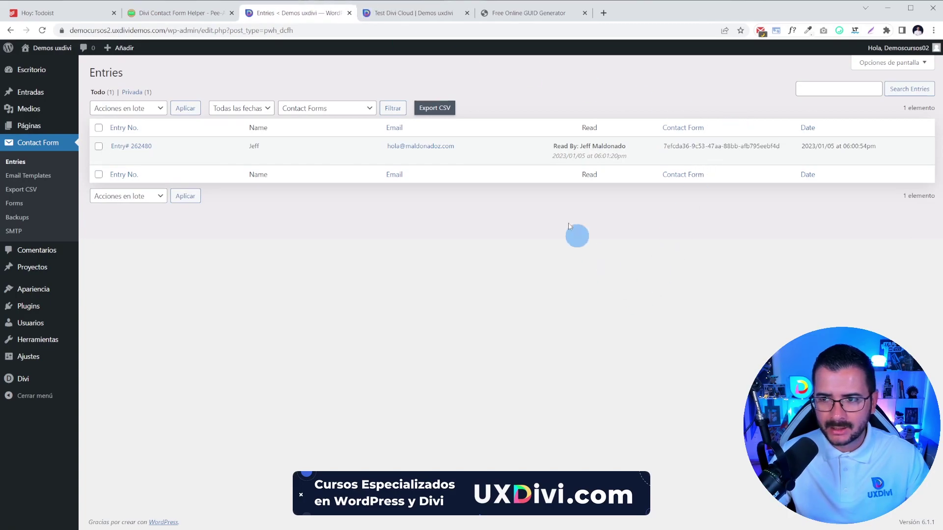
left_click(415, 13)
left_click(296, 14)
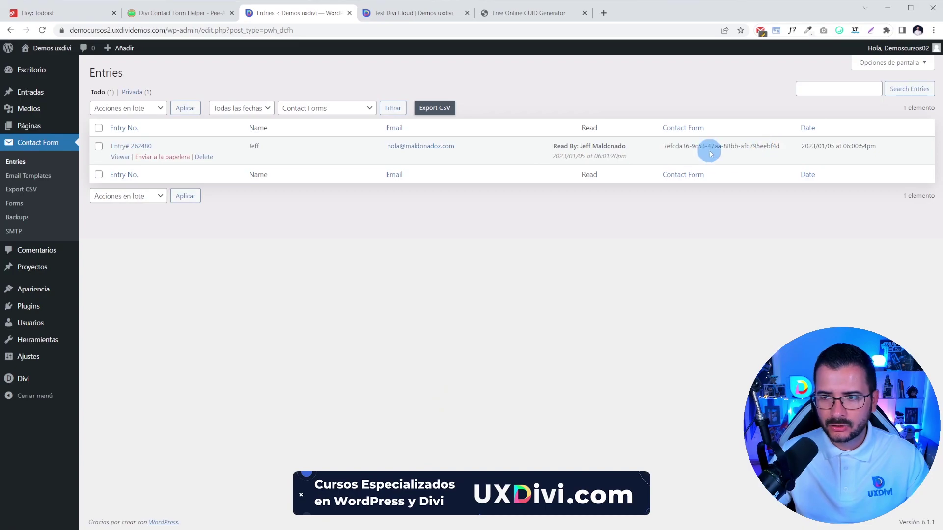
left_click(414, 13)
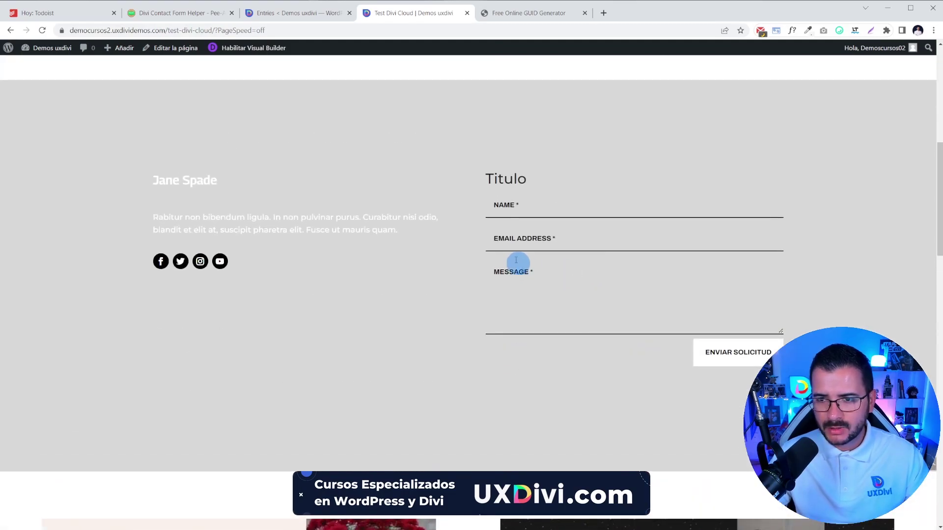
Fill the Titulo form's Name and Email from autofill and paste lorem ipsum into Message.
left_click(521, 215)
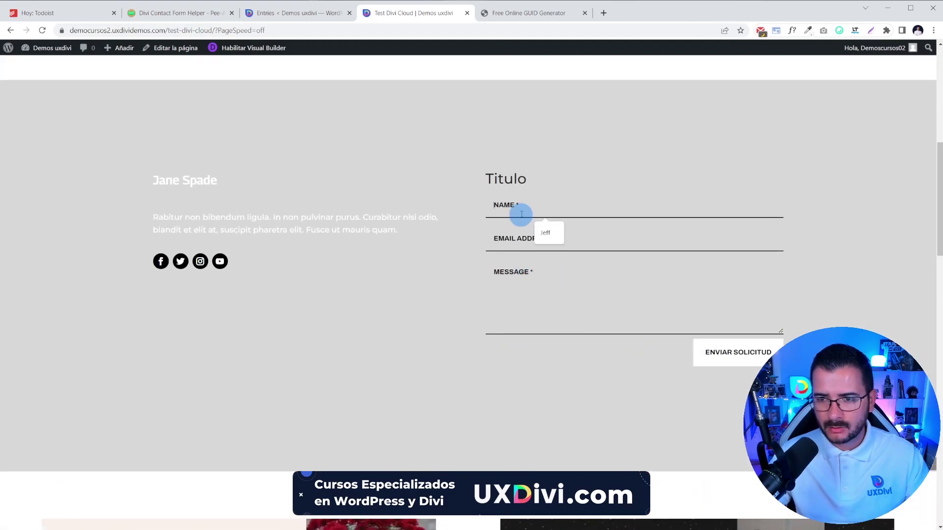
left_click(545, 233)
left_click(511, 245)
left_click(559, 268)
scroll(541, 282, "up", 2)
left_click(529, 355)
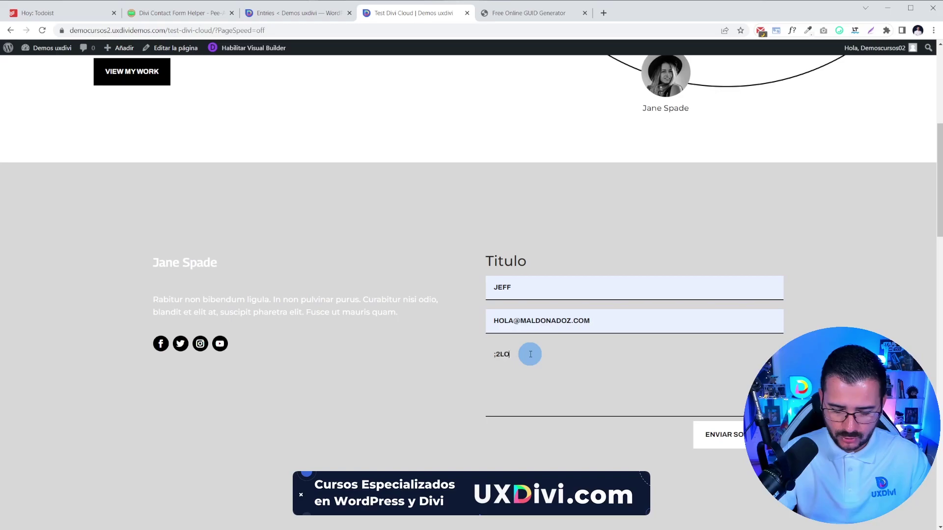
key("ctrl+v")
Submit the form and refresh the Entries list to show new entry 262482 under 'Titulo'.
left_click(740, 436)
left_click(560, 404)
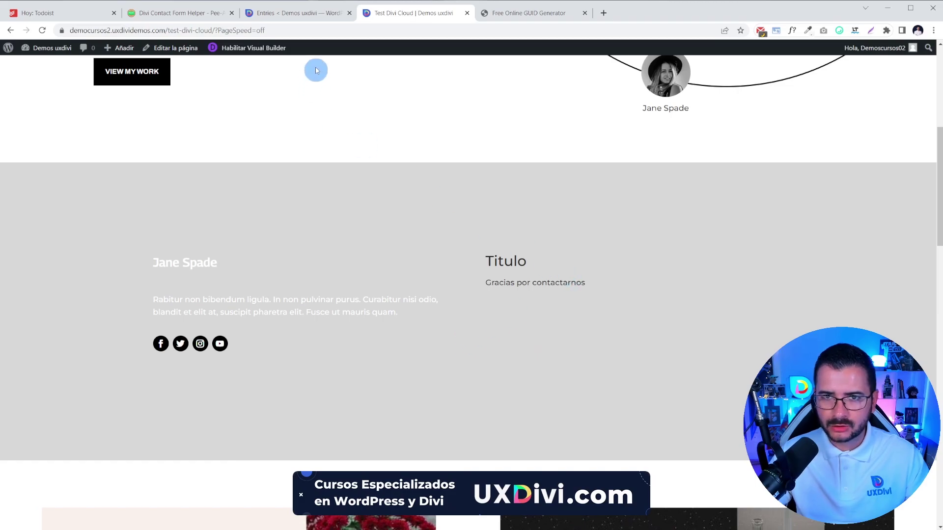
left_click(306, 13)
key("F5")
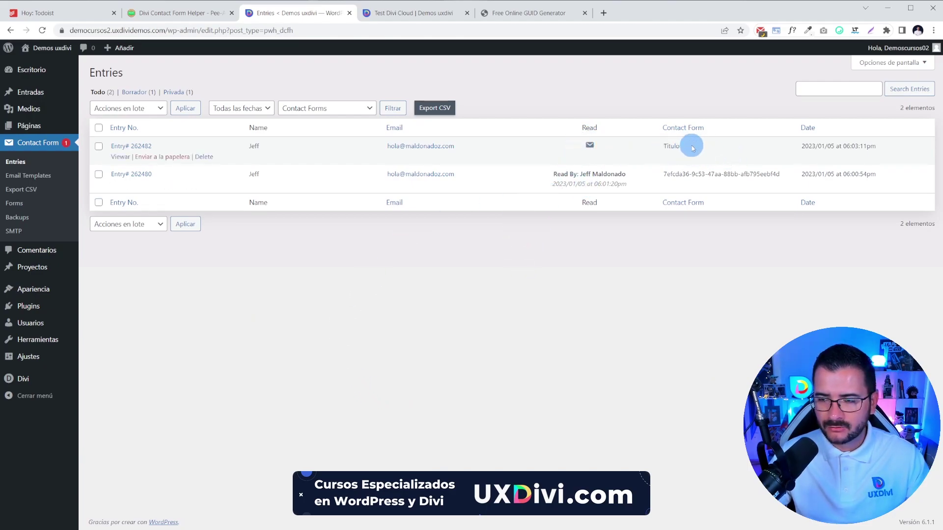
double_click(671, 143)
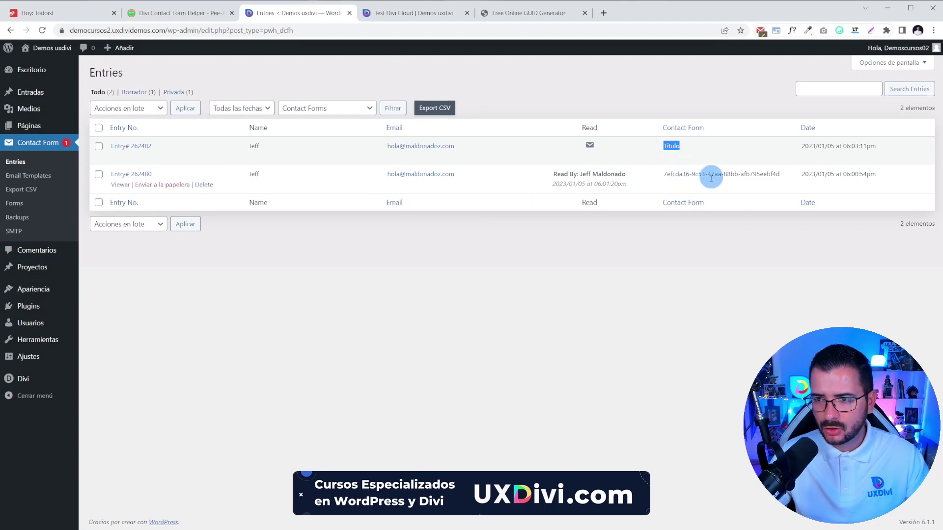
left_click(145, 146)
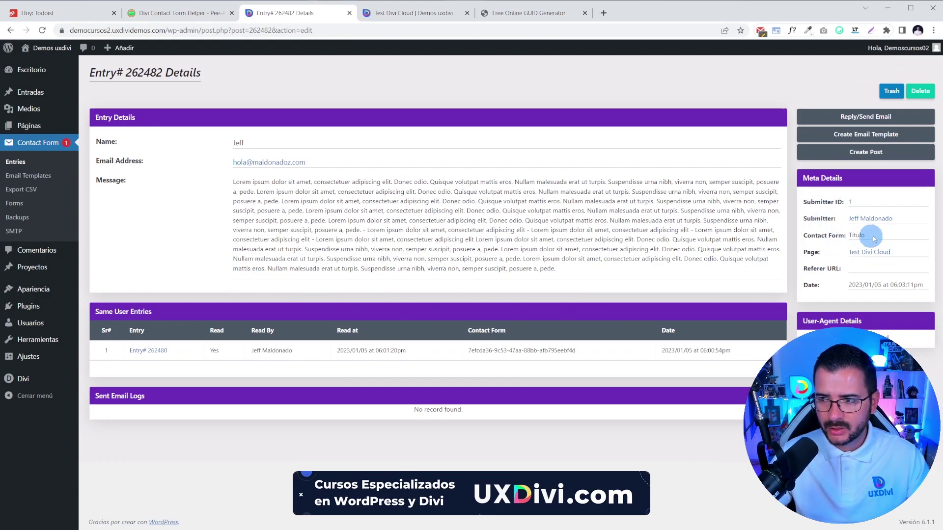
left_click_drag(845, 236, 922, 226)
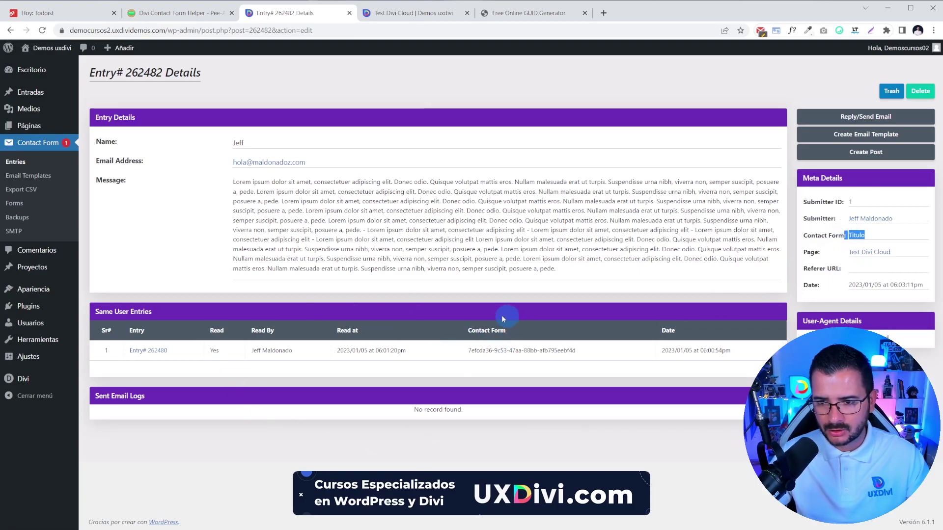
left_click_drag(874, 235, 850, 234)
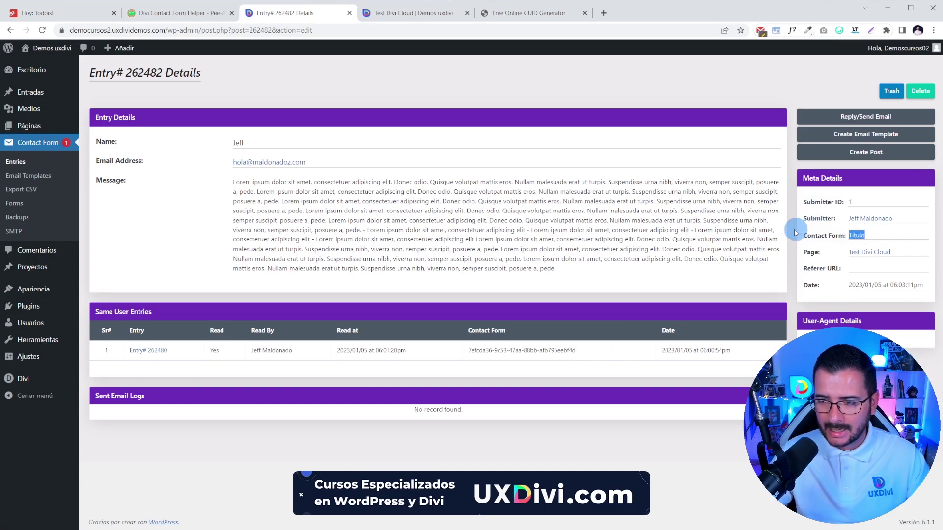
left_click(388, 12)
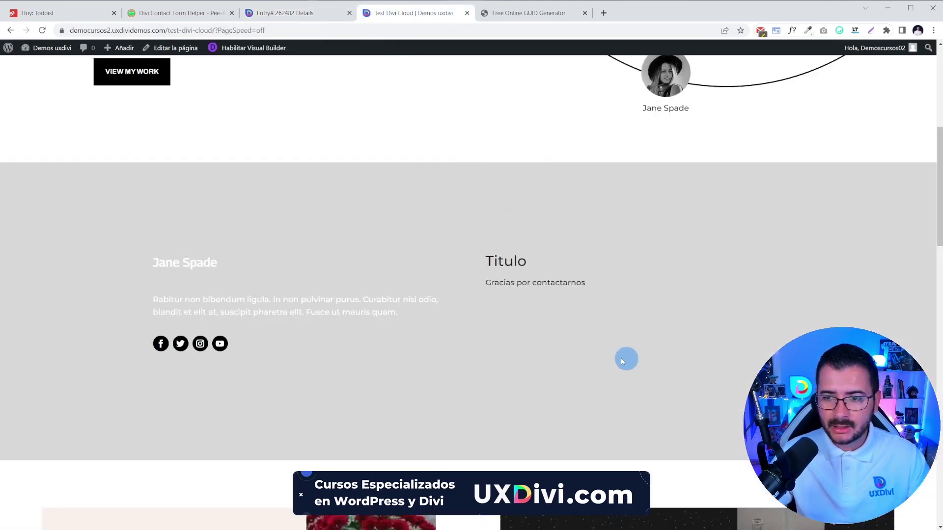
left_click(285, 12)
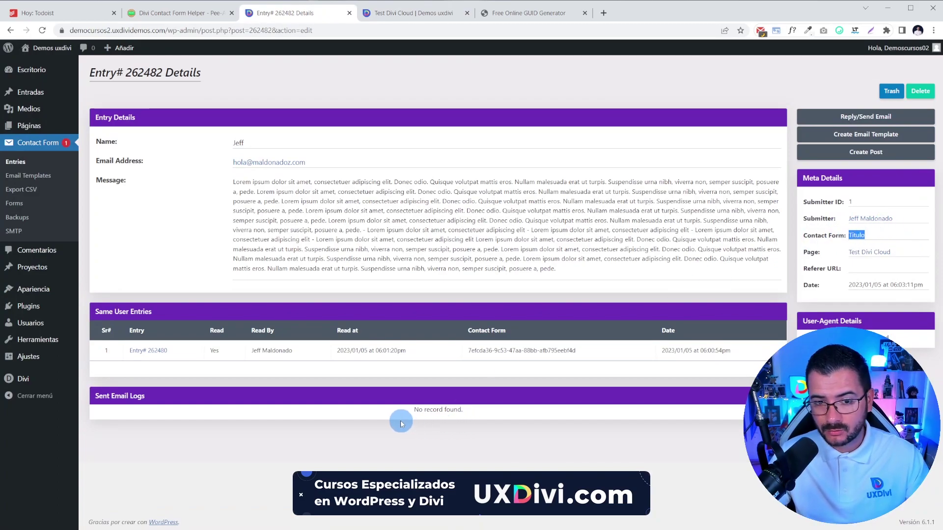
key("alt+Left")
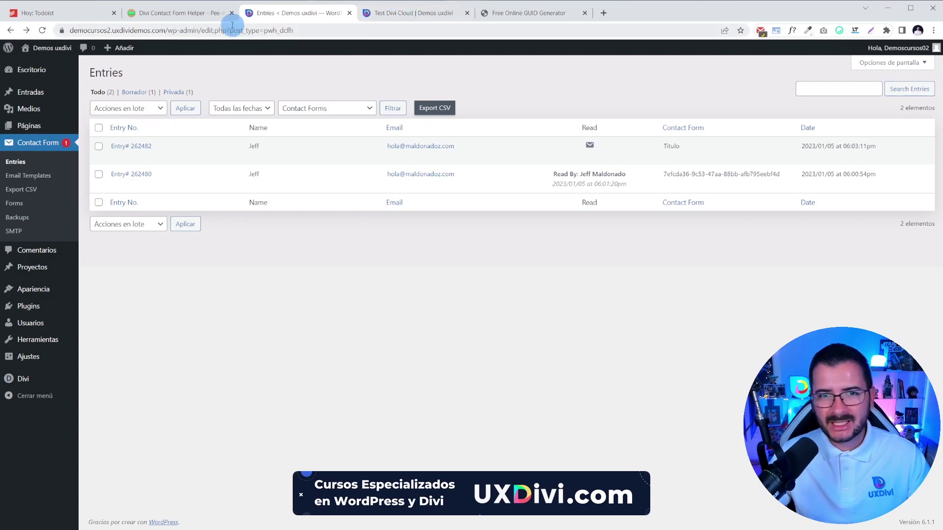
Browse the Divi Contact Form Helper product page, scanning its Site Related features.
left_click(205, 20)
scroll(339, 301, "up", 15)
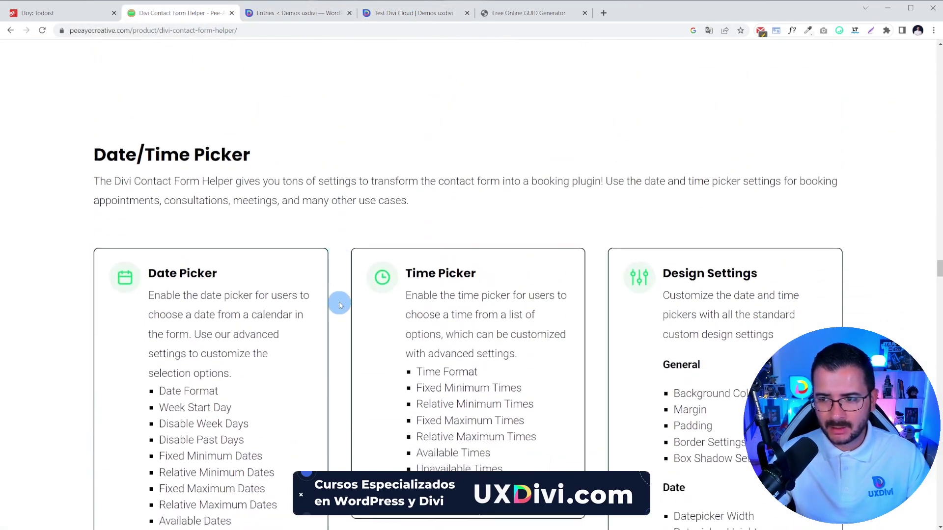
scroll(344, 300, "up", 20)
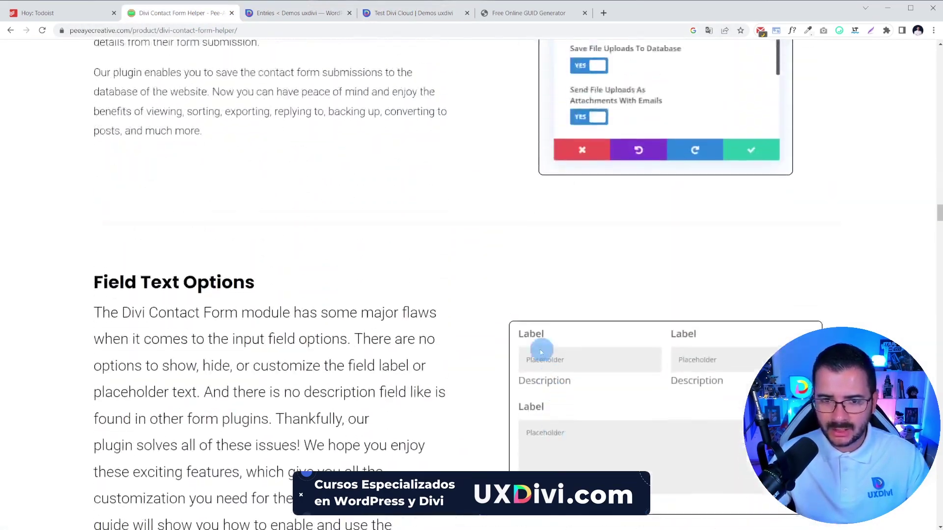
scroll(509, 345, "up", 5)
scroll(506, 342, "down", 20)
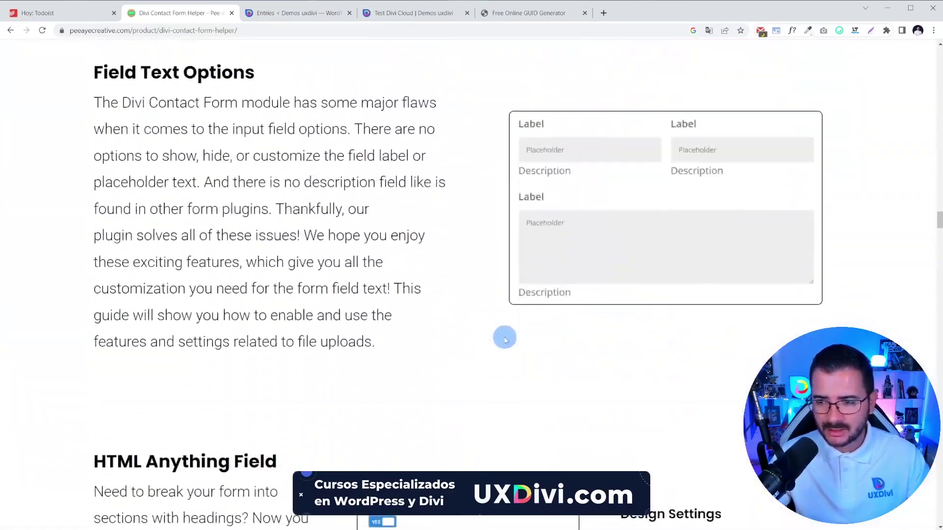
scroll(503, 339, "down", 20)
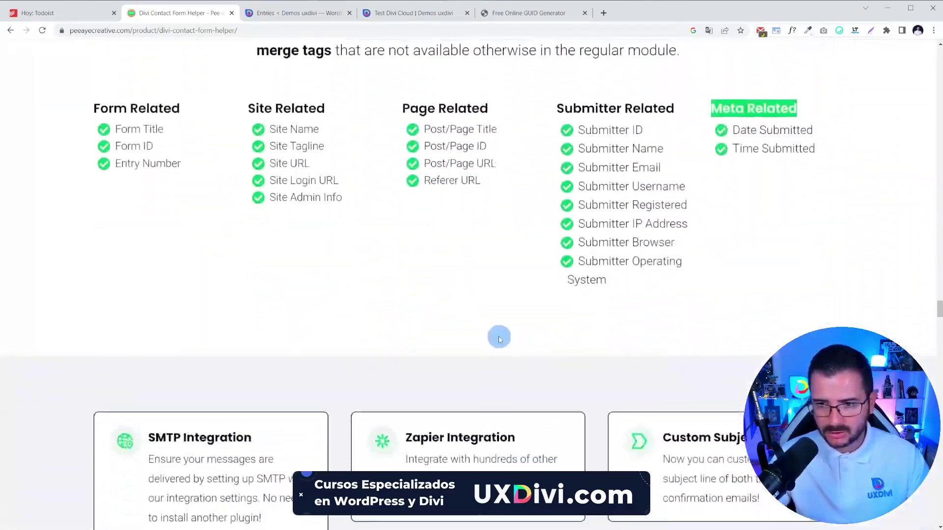
left_click_drag(301, 275, 408, 437)
left_click(408, 438)
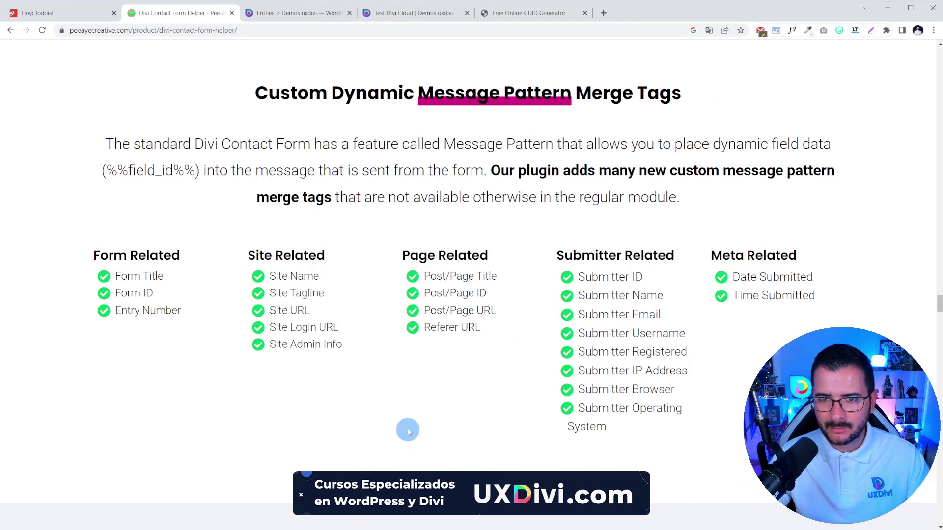
scroll(408, 427, "down", 1)
scroll(408, 418, "up", 3)
Look over the remaining features, then go back to the WordPress Entries list.
left_click_drag(75, 237, 221, 236)
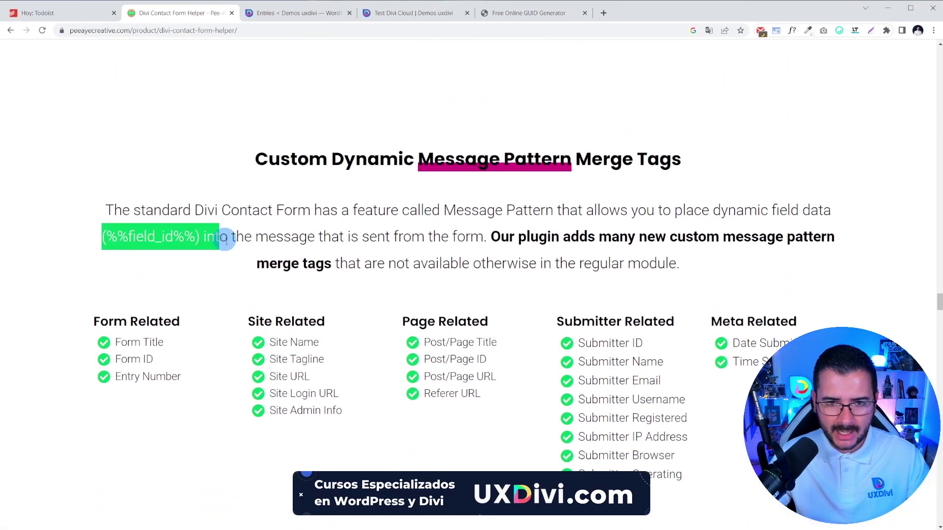
scroll(377, 328, "down", 1)
scroll(377, 328, "down", 15)
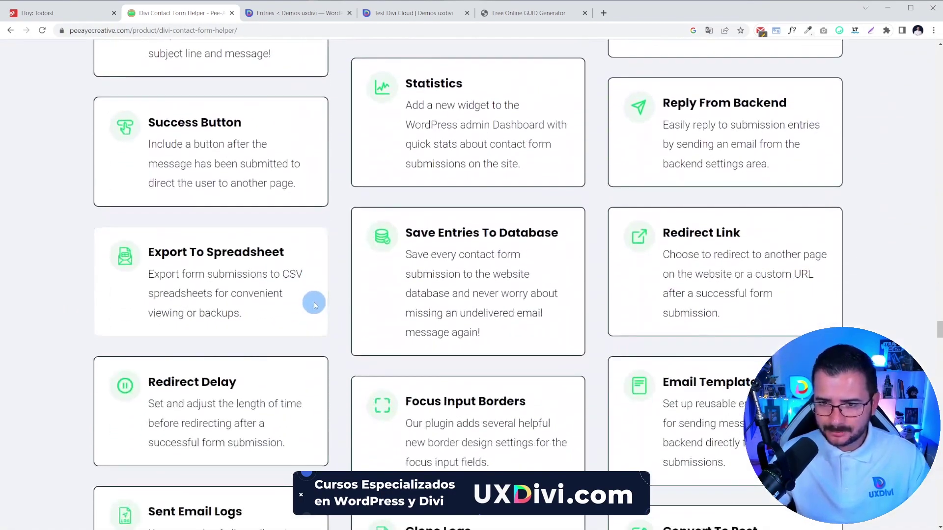
scroll(314, 305, "down", 19)
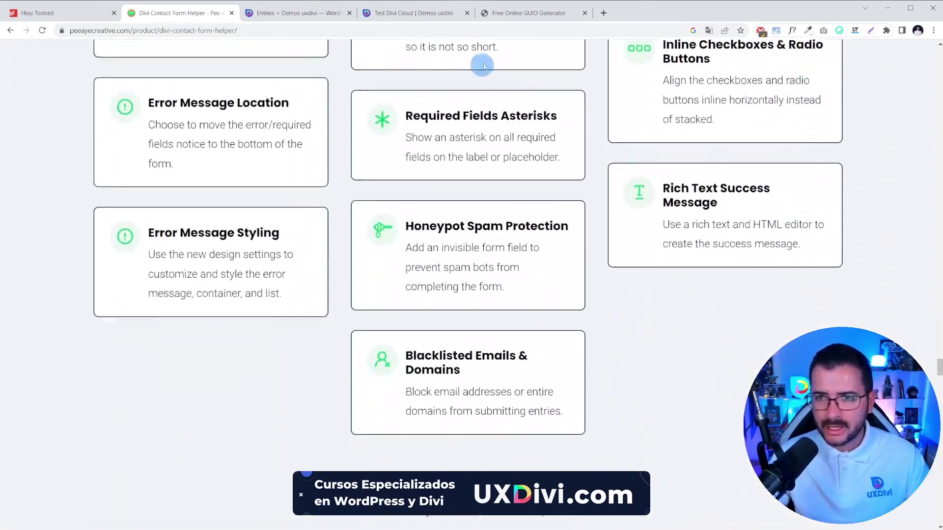
left_click(405, 14)
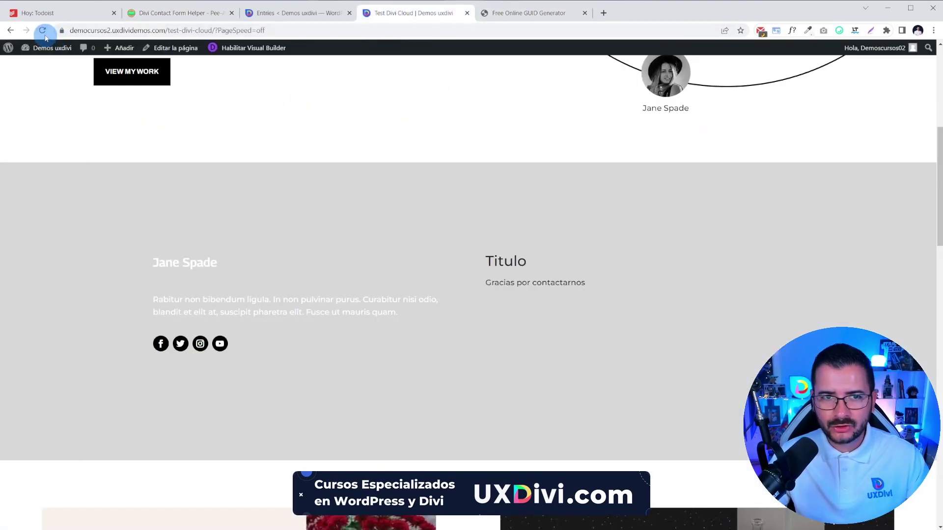
left_click(285, 12)
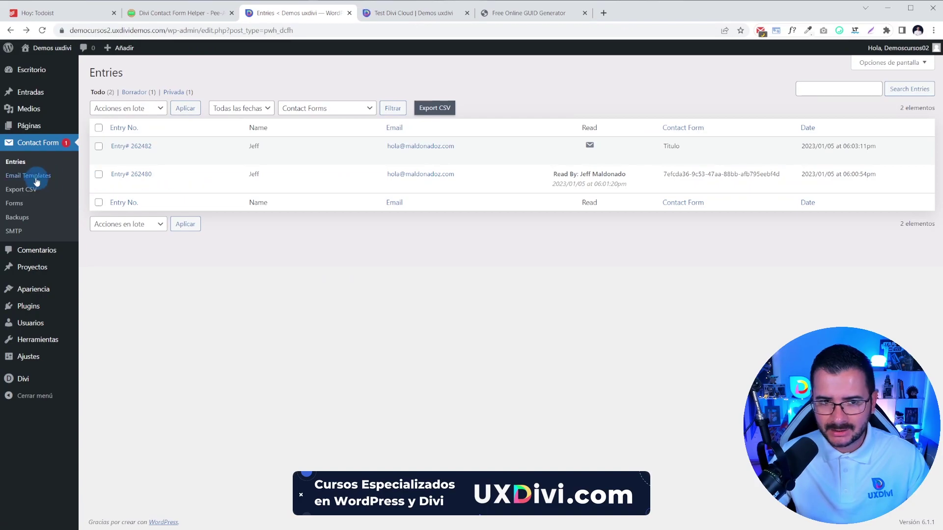
Check the Forms list and its GUID-named form ID, then view the dashboard statistics widget.
left_click(24, 189)
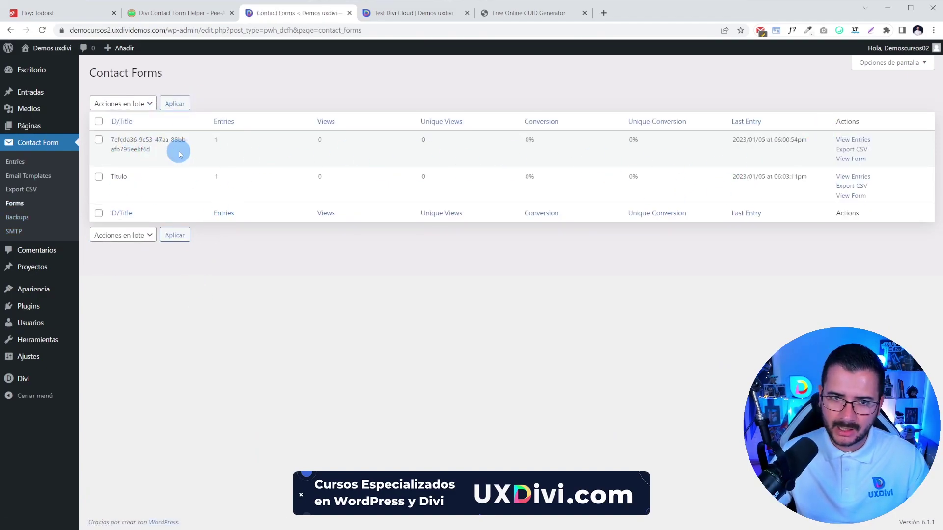
left_click_drag(179, 154, 96, 132)
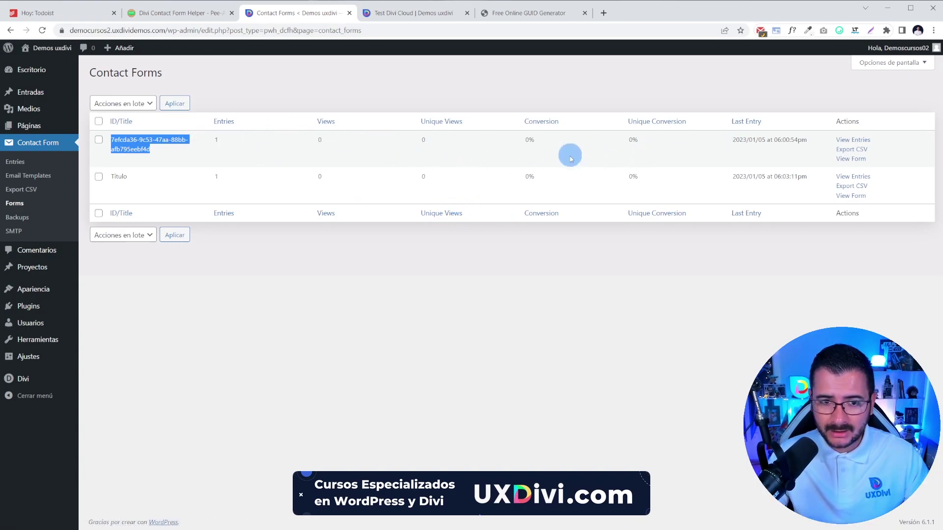
left_click(32, 71)
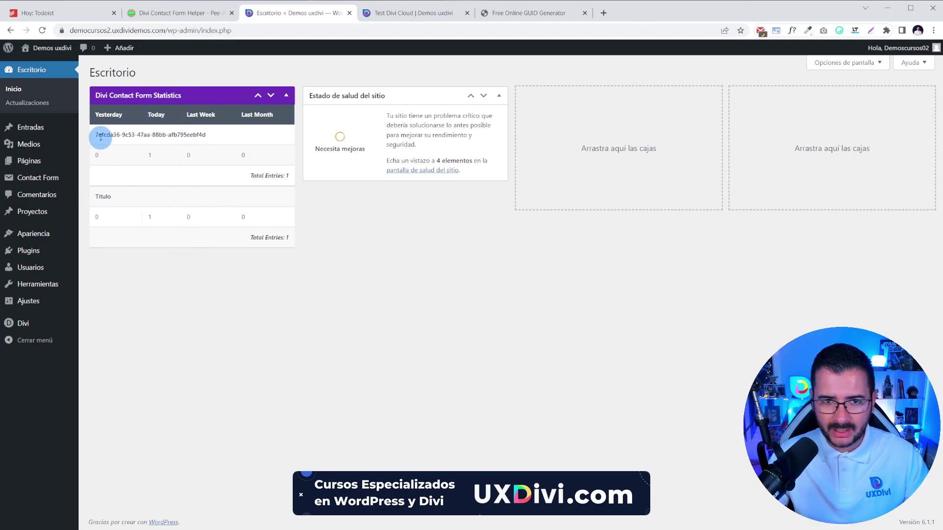
left_click_drag(99, 134, 192, 133)
double_click(96, 194)
left_click(177, 274)
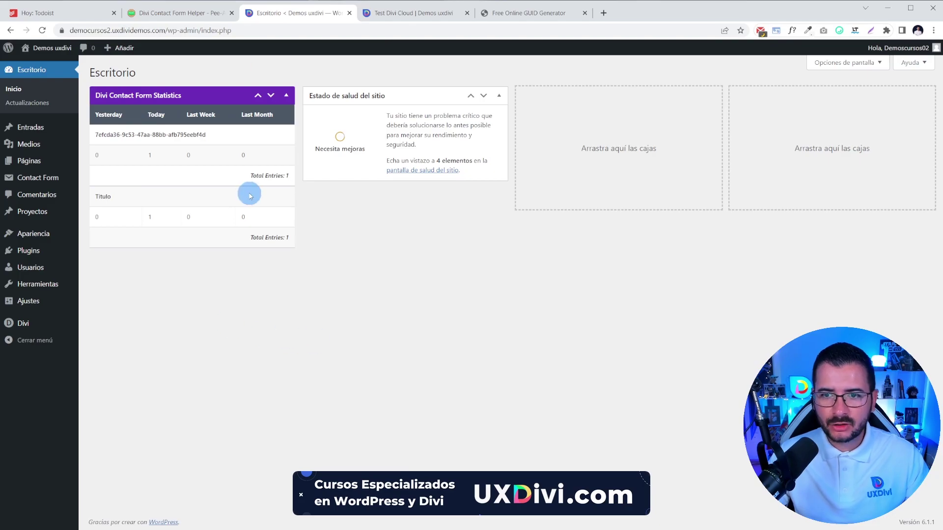
mouse_move(38, 325)
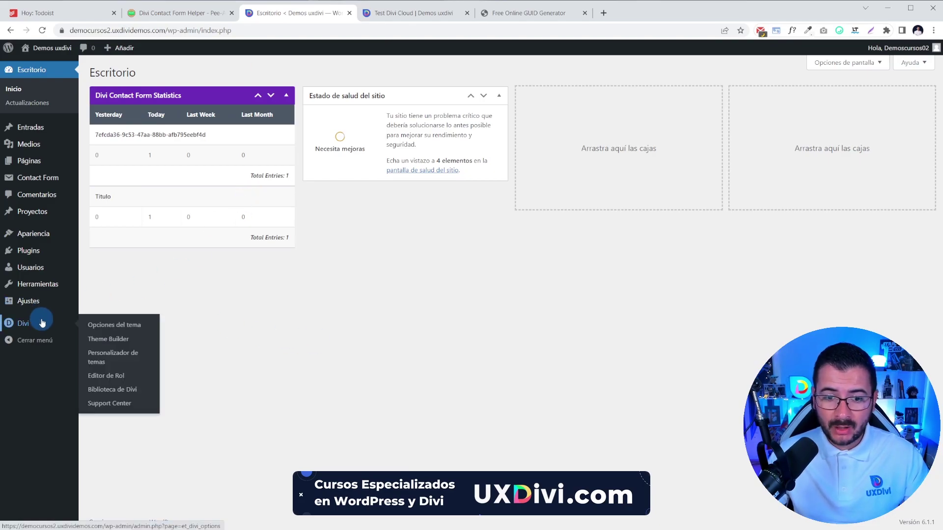
left_click(389, 16)
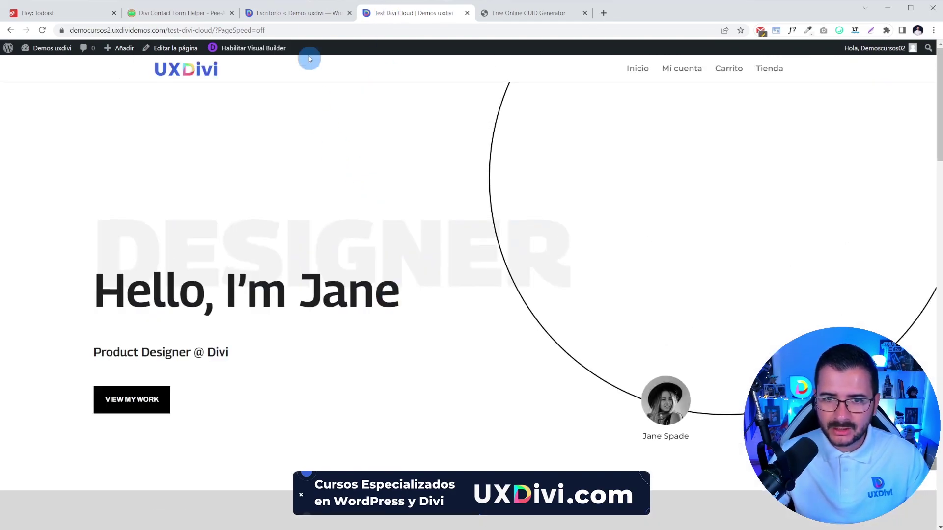
left_click(294, 13)
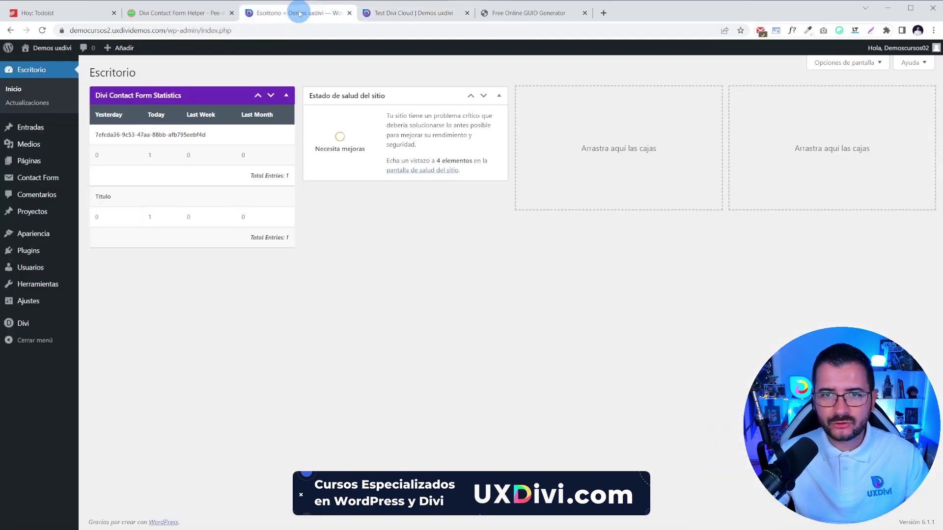
Scroll through the Divi Contact Form Helper features table and back up to the $25.00/year pricing.
left_click(147, 13)
scroll(356, 232, "up", 5)
scroll(355, 231, "up", 15)
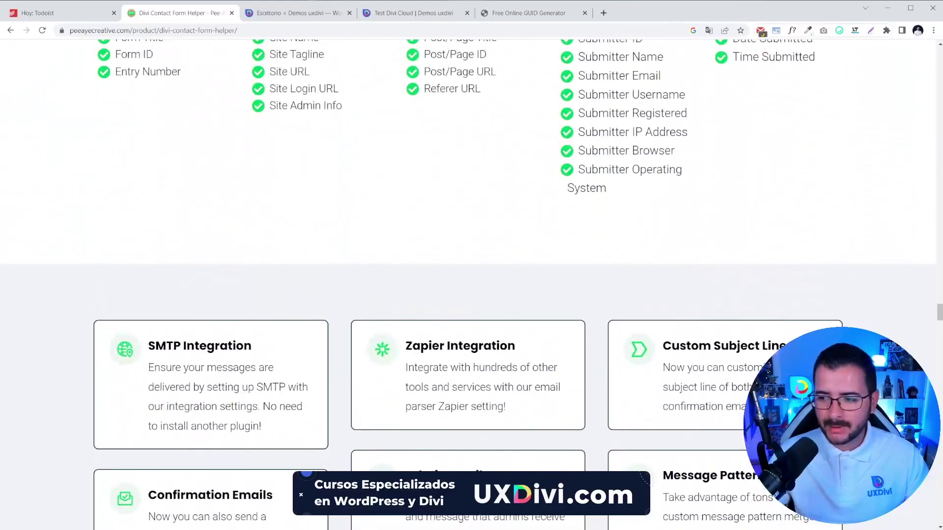
scroll(711, 367, "up", 10)
scroll(606, 280, "down", 6)
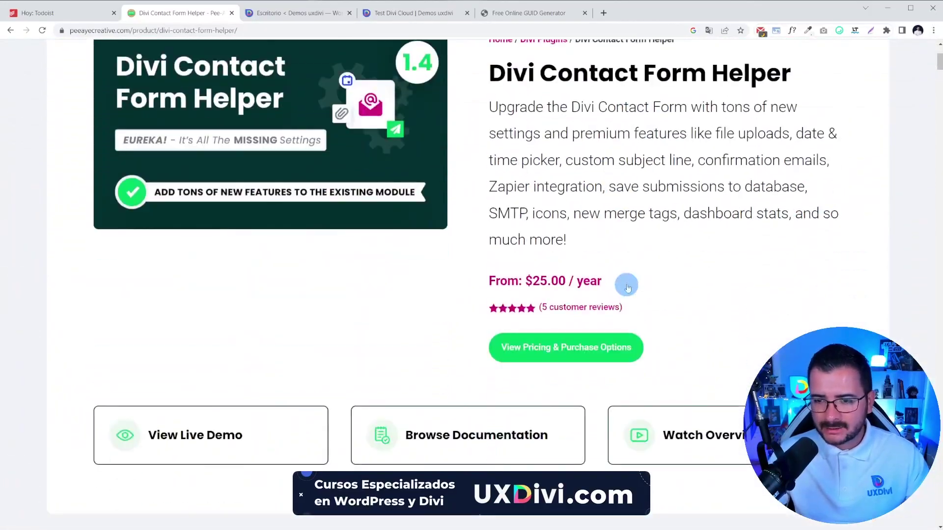
scroll(641, 304, "down", 2)
scroll(641, 299, "up", 10)
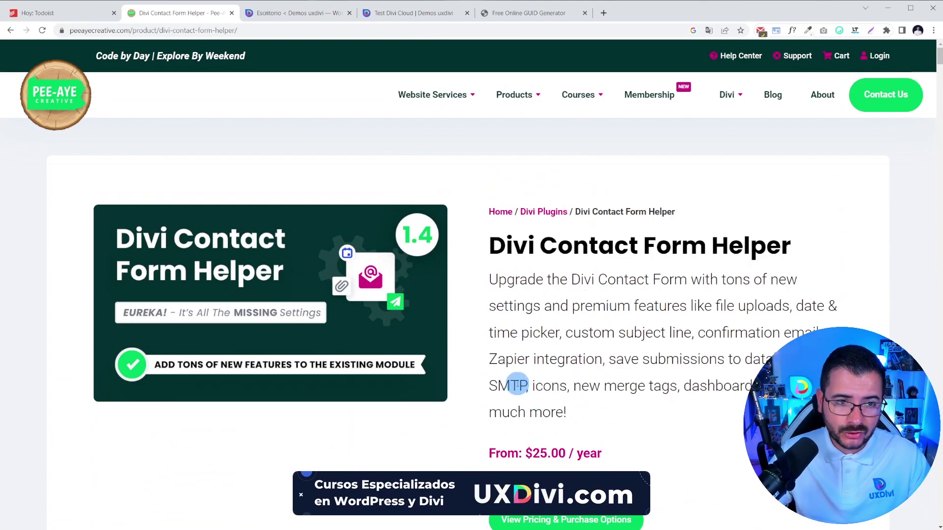
scroll(438, 306, "down", 12)
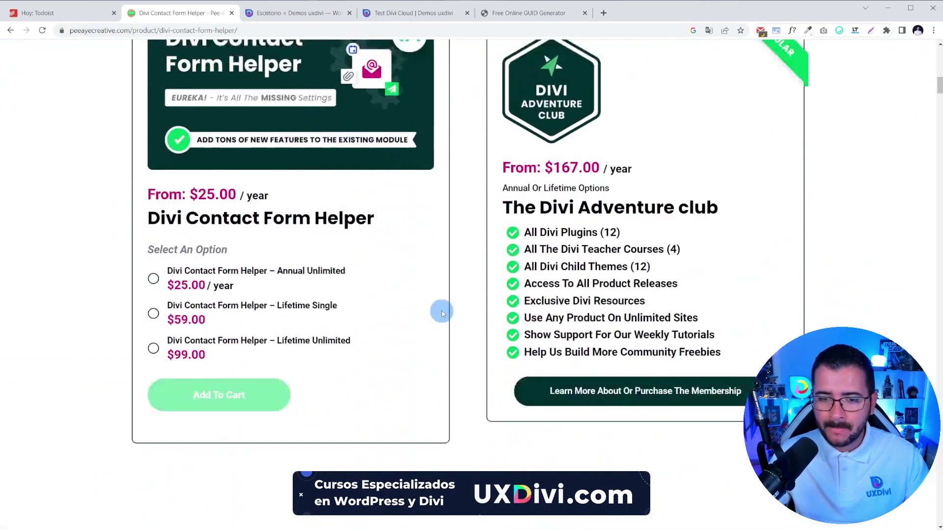
scroll(466, 341, "down", 5)
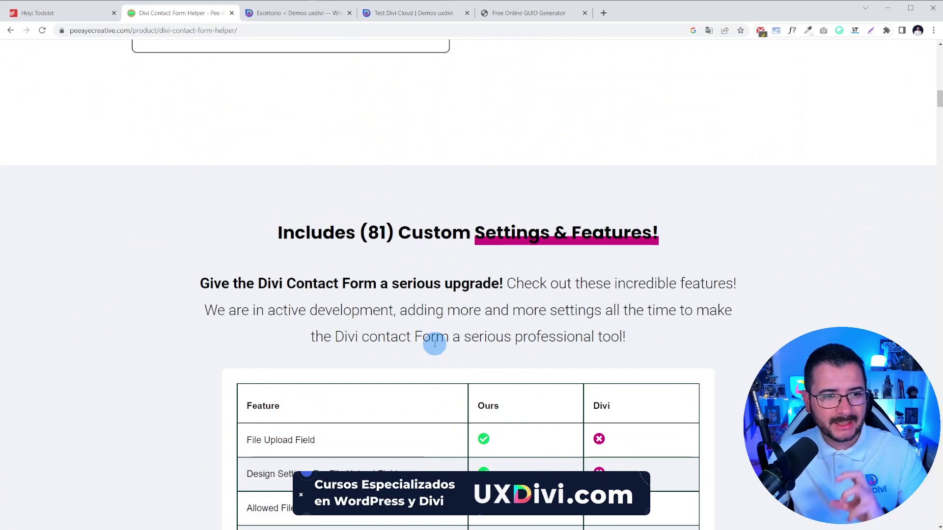
scroll(435, 343, "down", 8)
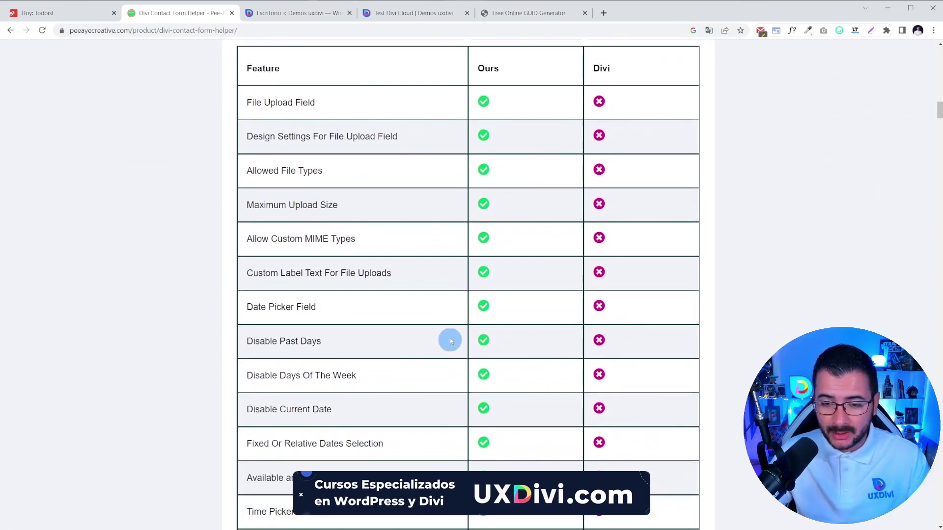
scroll(380, 314, "down", 18)
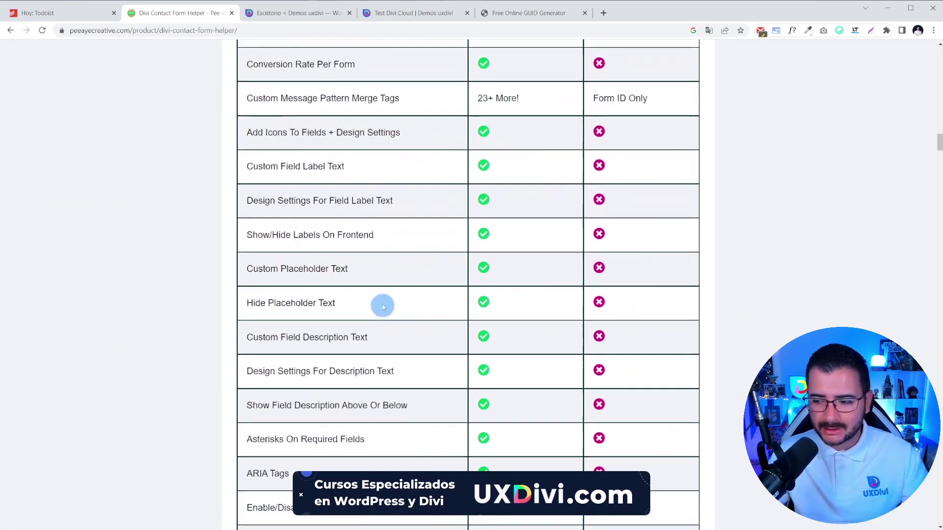
scroll(382, 305, "down", 19)
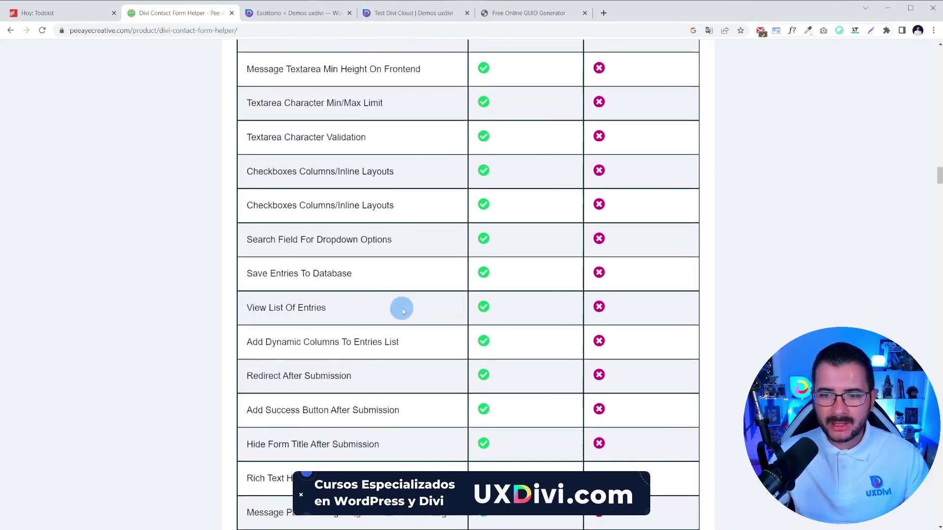
scroll(400, 309, "up", 10)
scroll(407, 310, "up", 20)
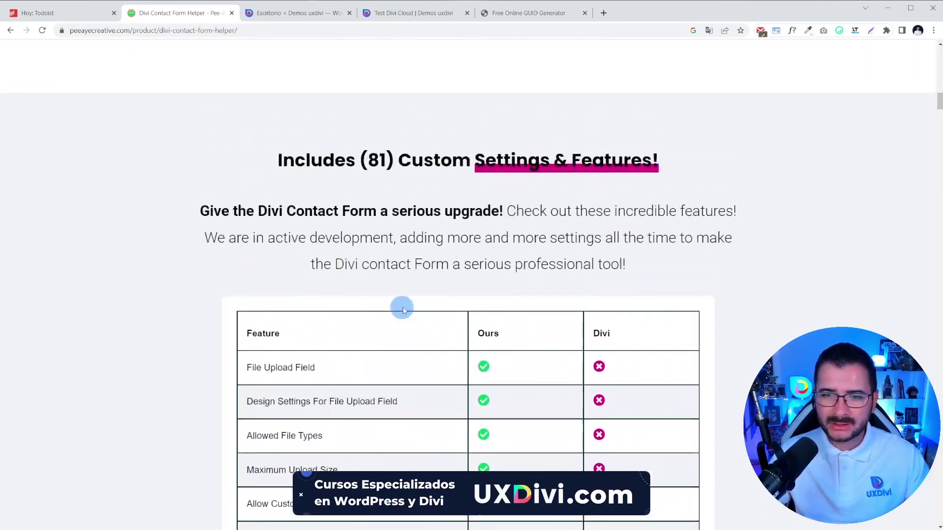
scroll(407, 311, "up", 12)
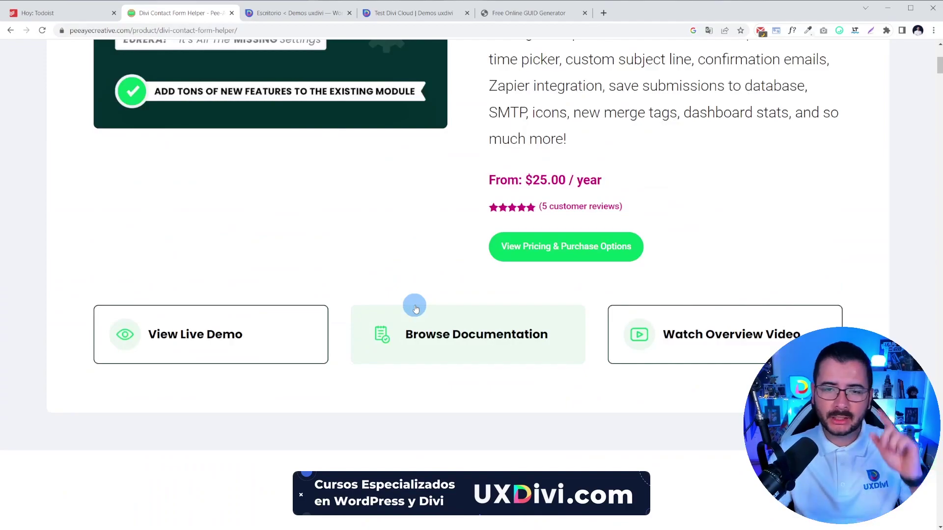
scroll(415, 308, "up", 6)
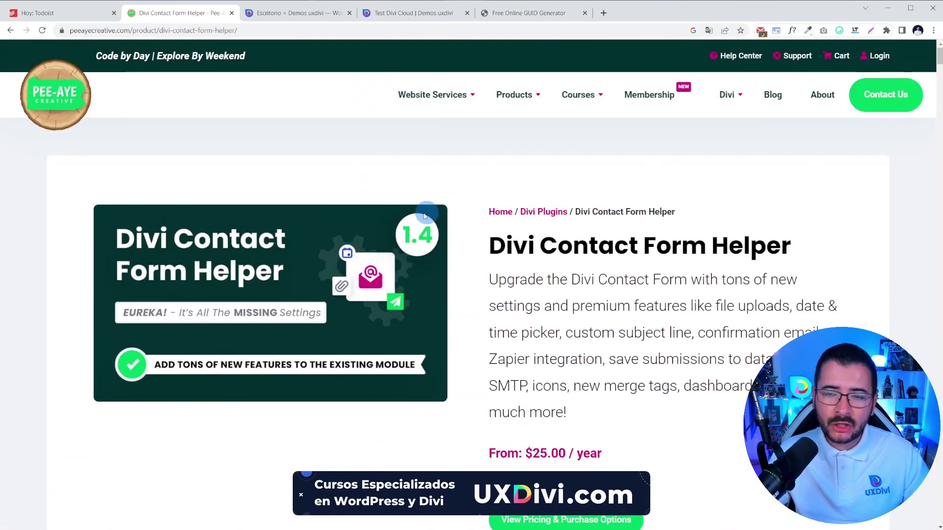